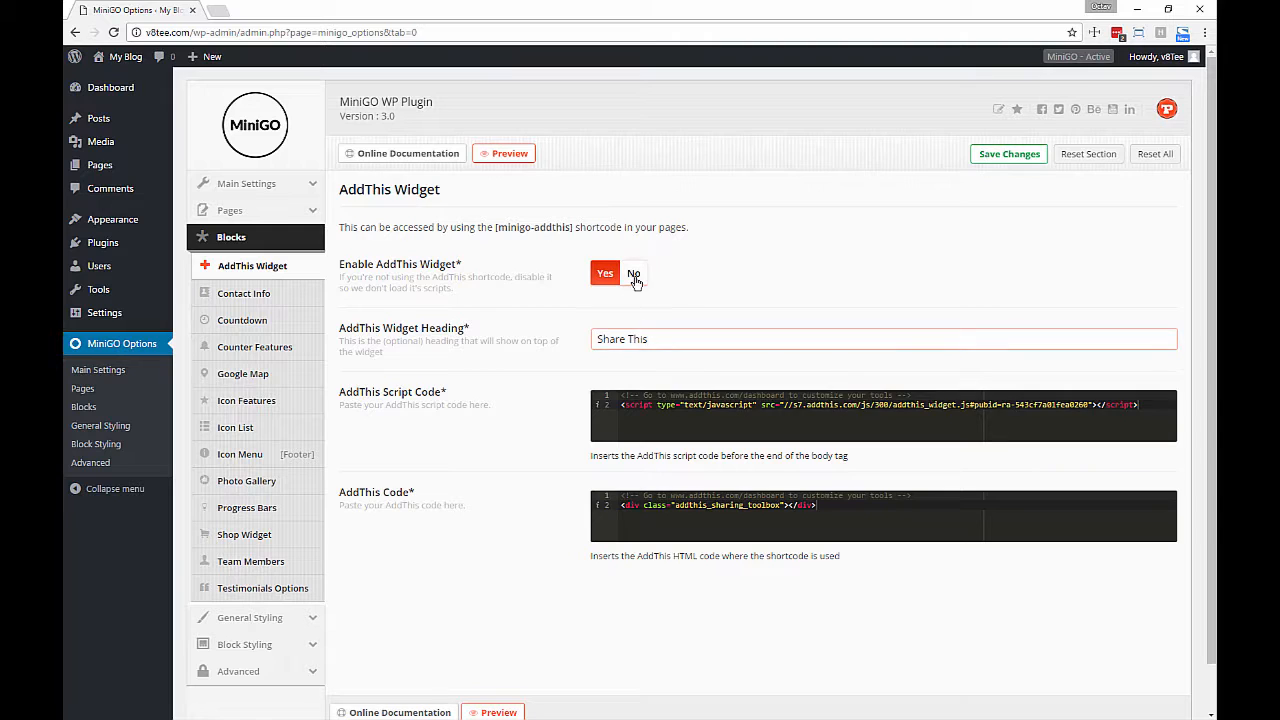
Step: Disable the AddThis widget and open the Contact Info block's settings
click(634, 276)
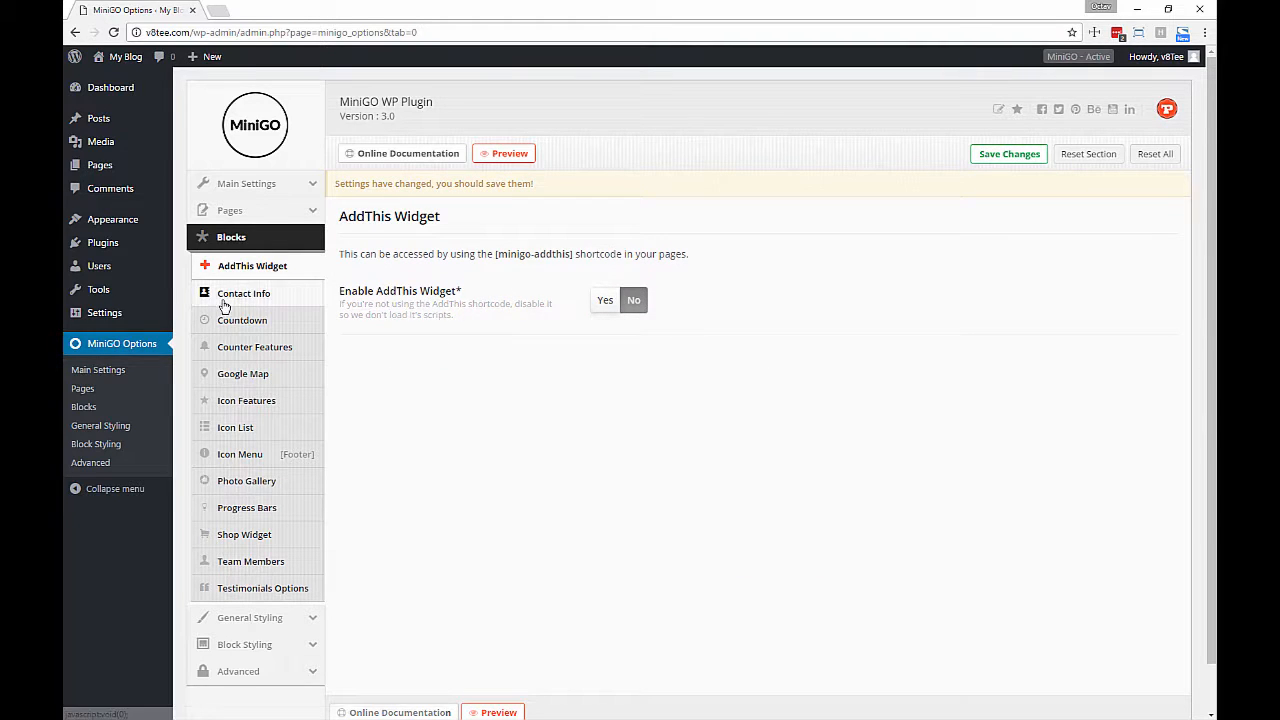
click(306, 294)
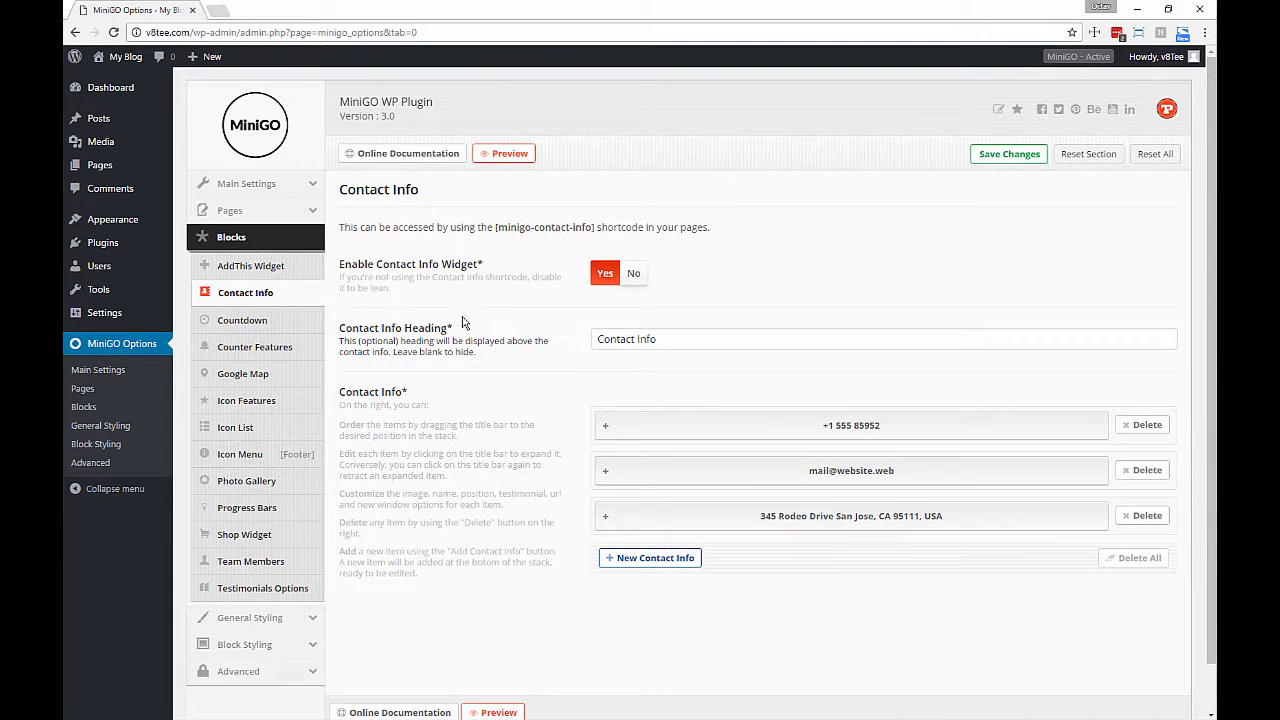
Step: Look through the phone, email and address items, disable the Contact Info widget and save the changes
click(640, 432)
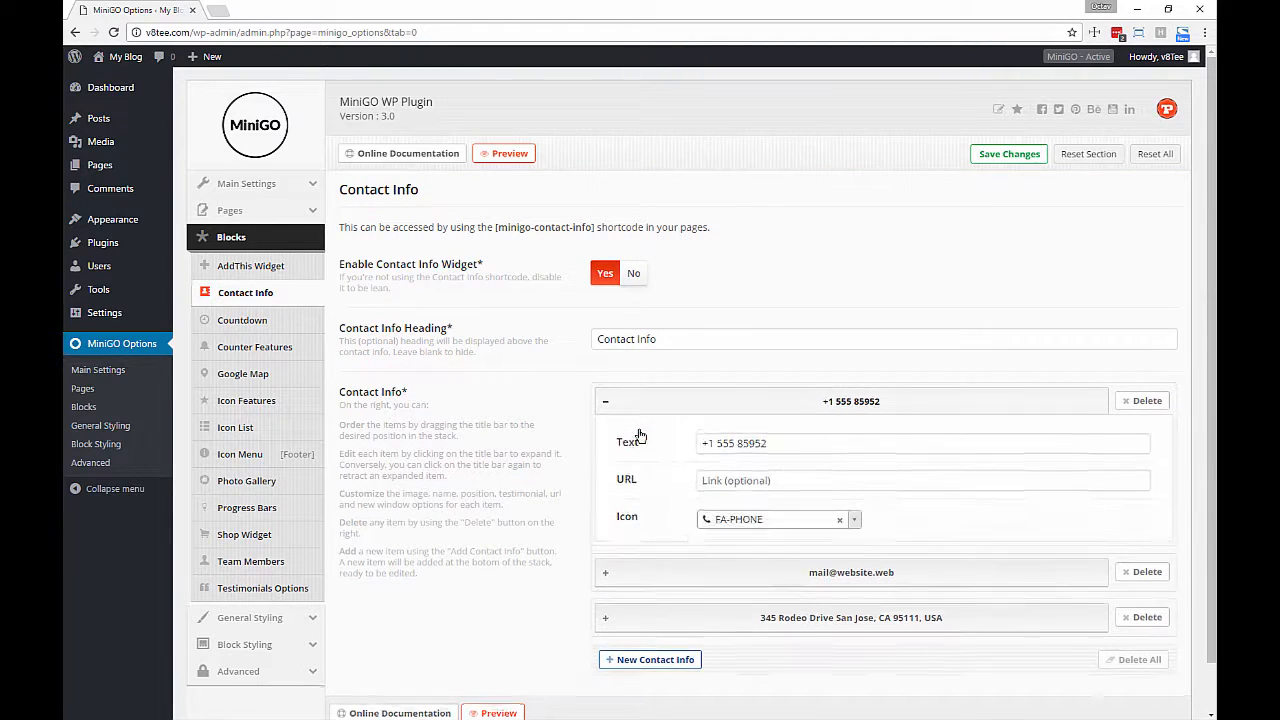
click(749, 606)
scroll(820, 594, down, 1)
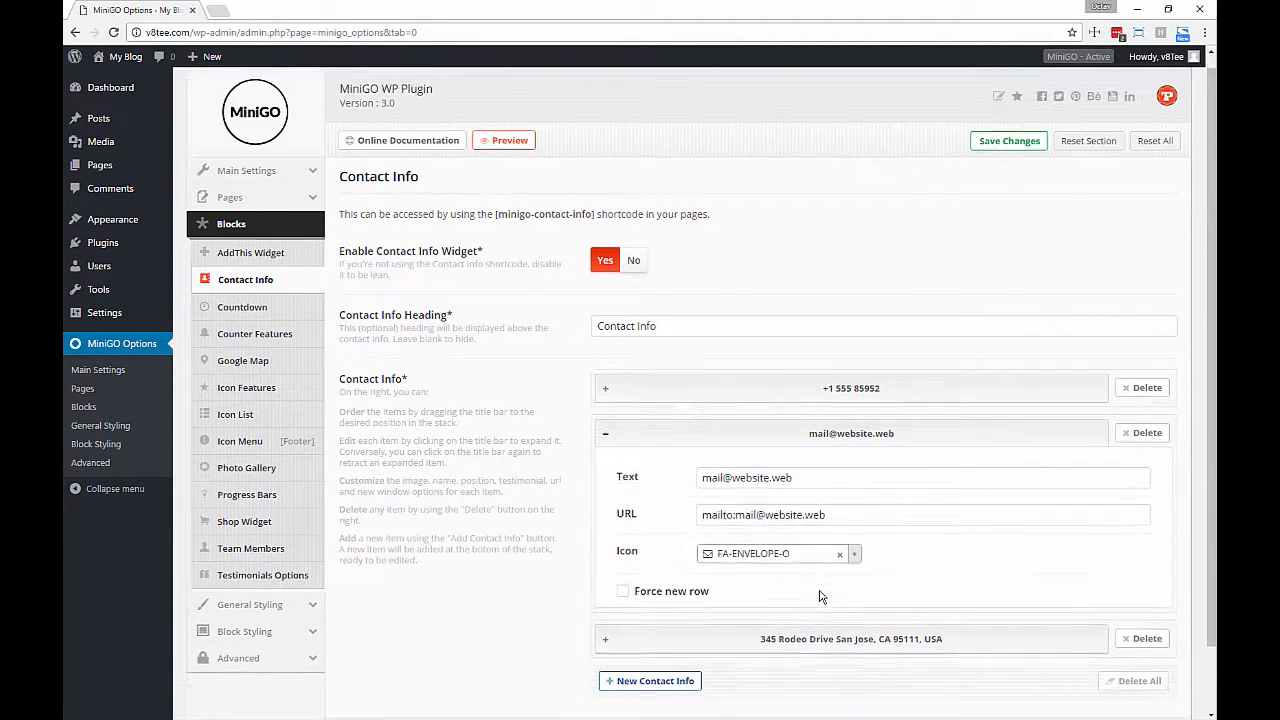
click(818, 566)
scroll(776, 510, up, 1)
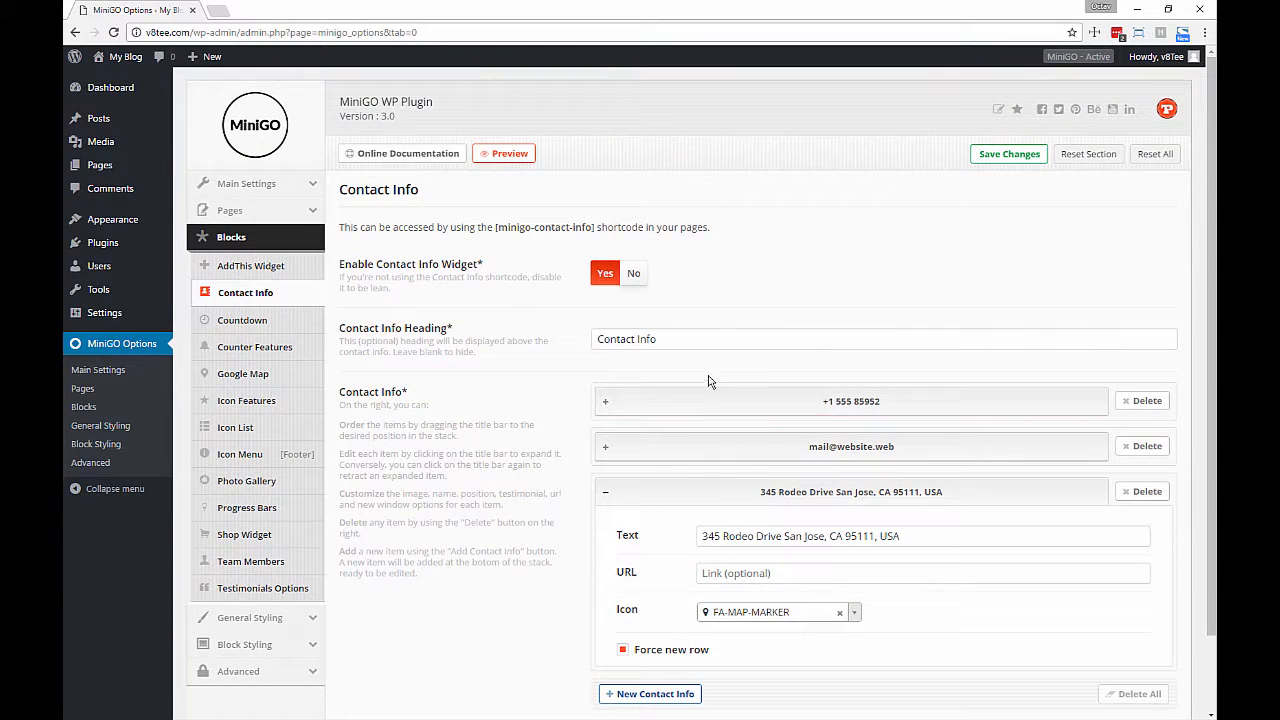
click(701, 405)
click(680, 401)
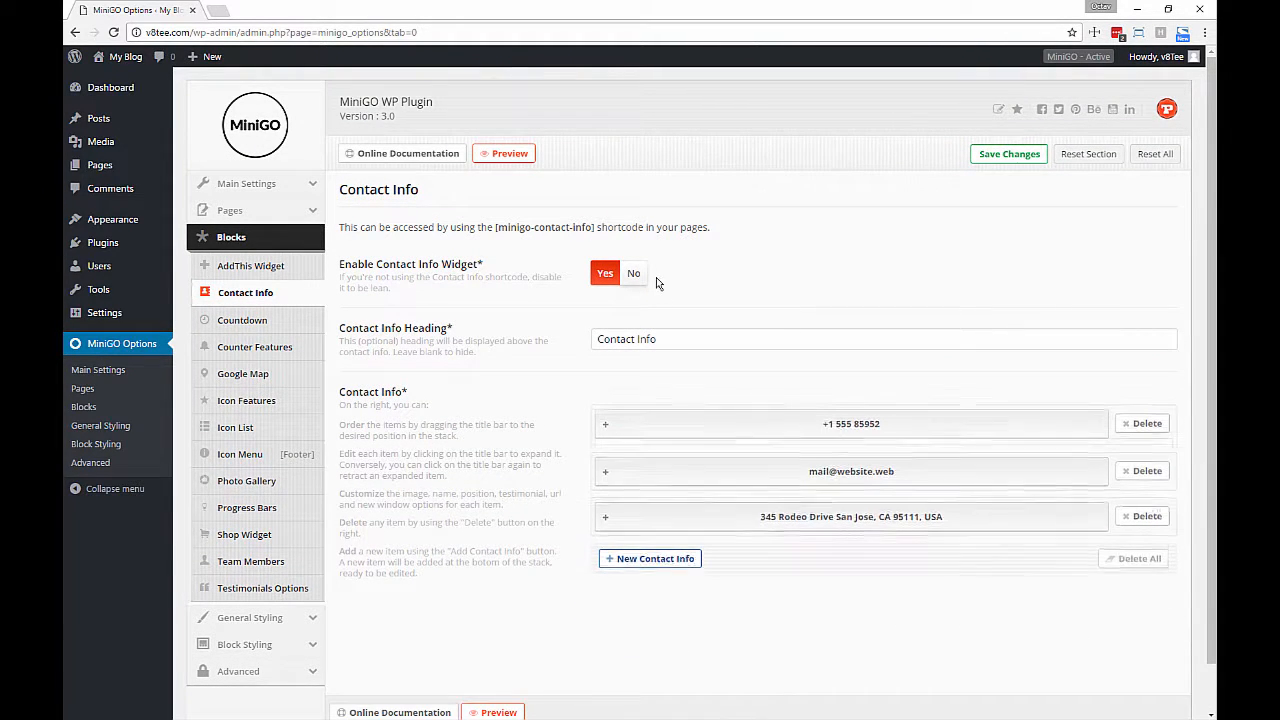
click(634, 275)
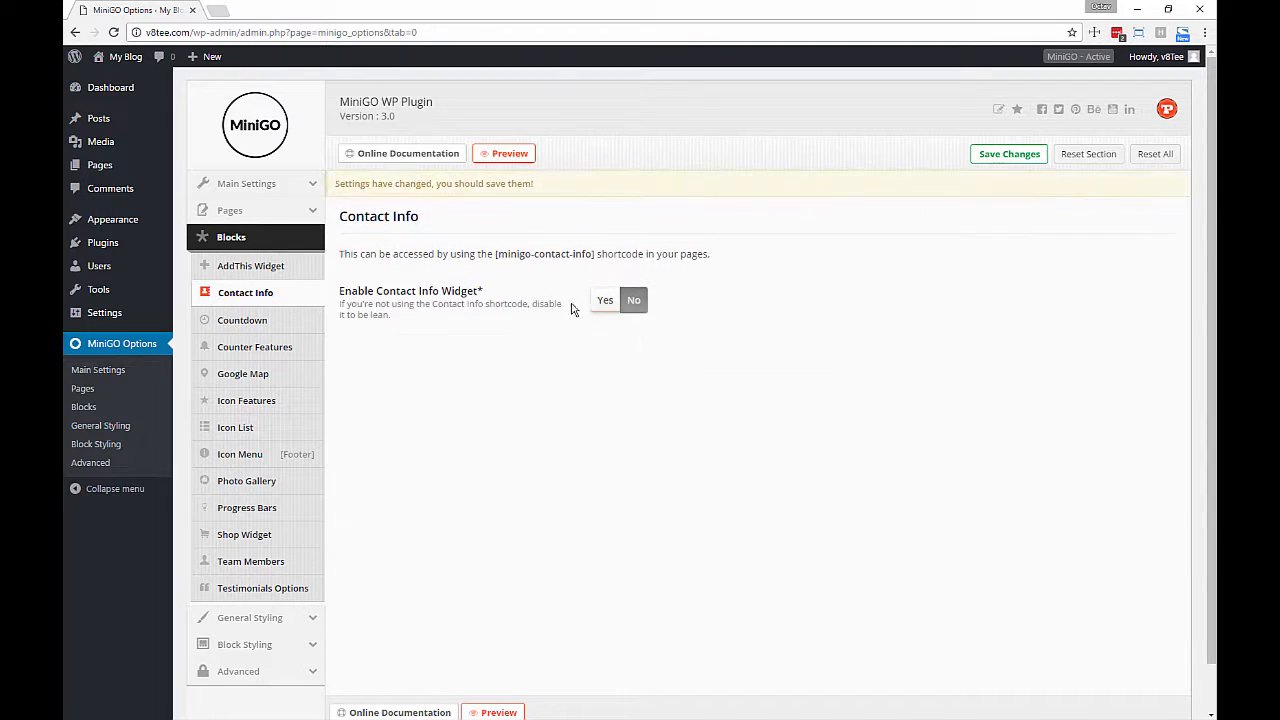
click(990, 154)
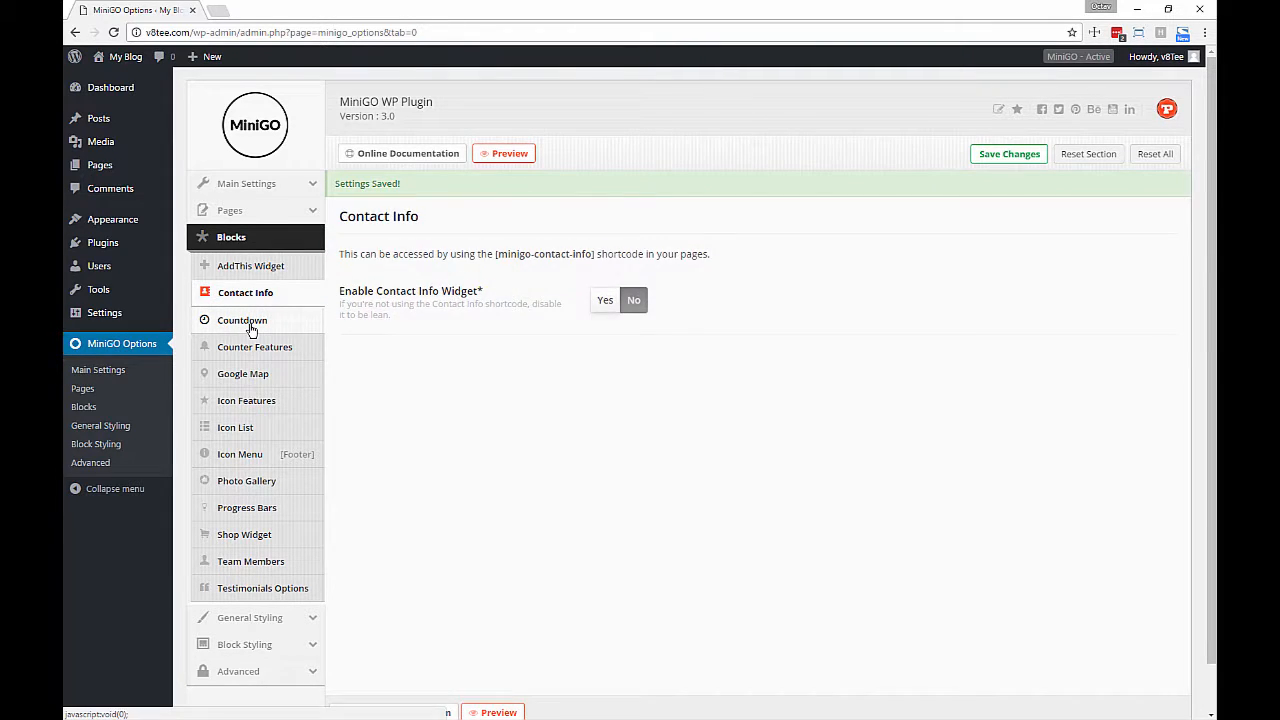
Step: Examine the Countdown block's settings, including its type and its start and end dates and times
click(252, 323)
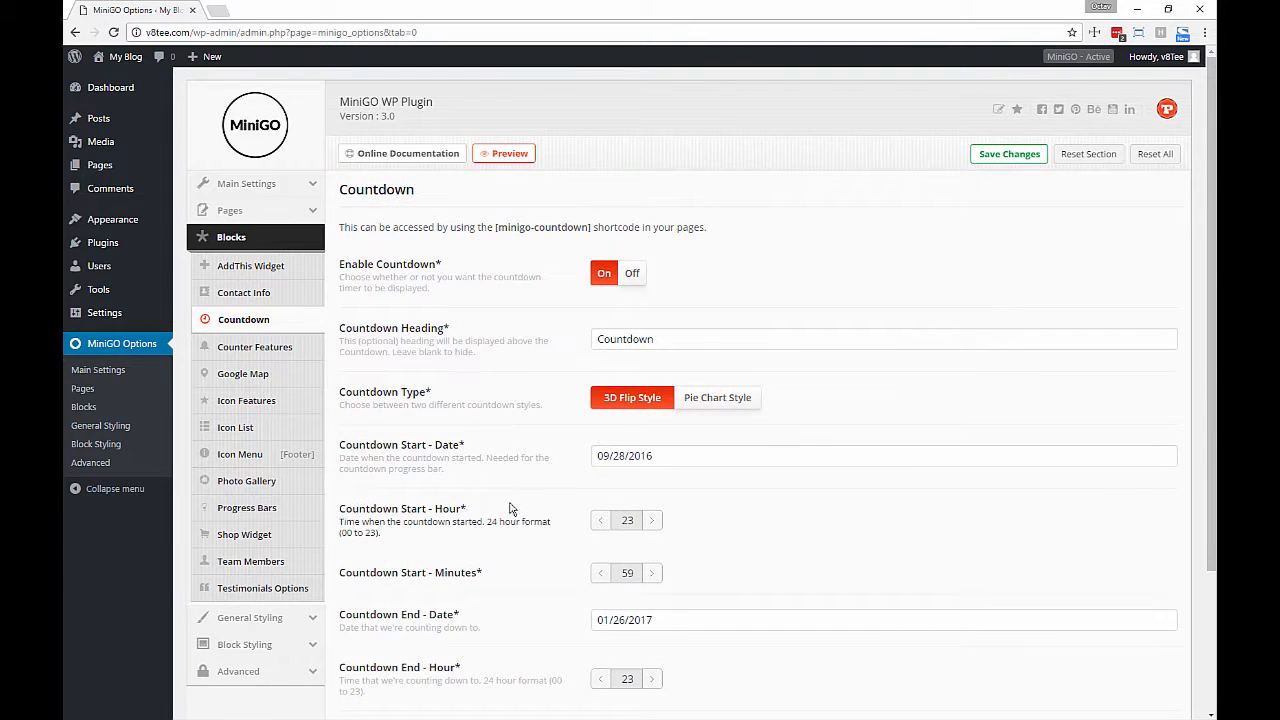
scroll(514, 506, down, 3)
scroll(512, 512, up, 3)
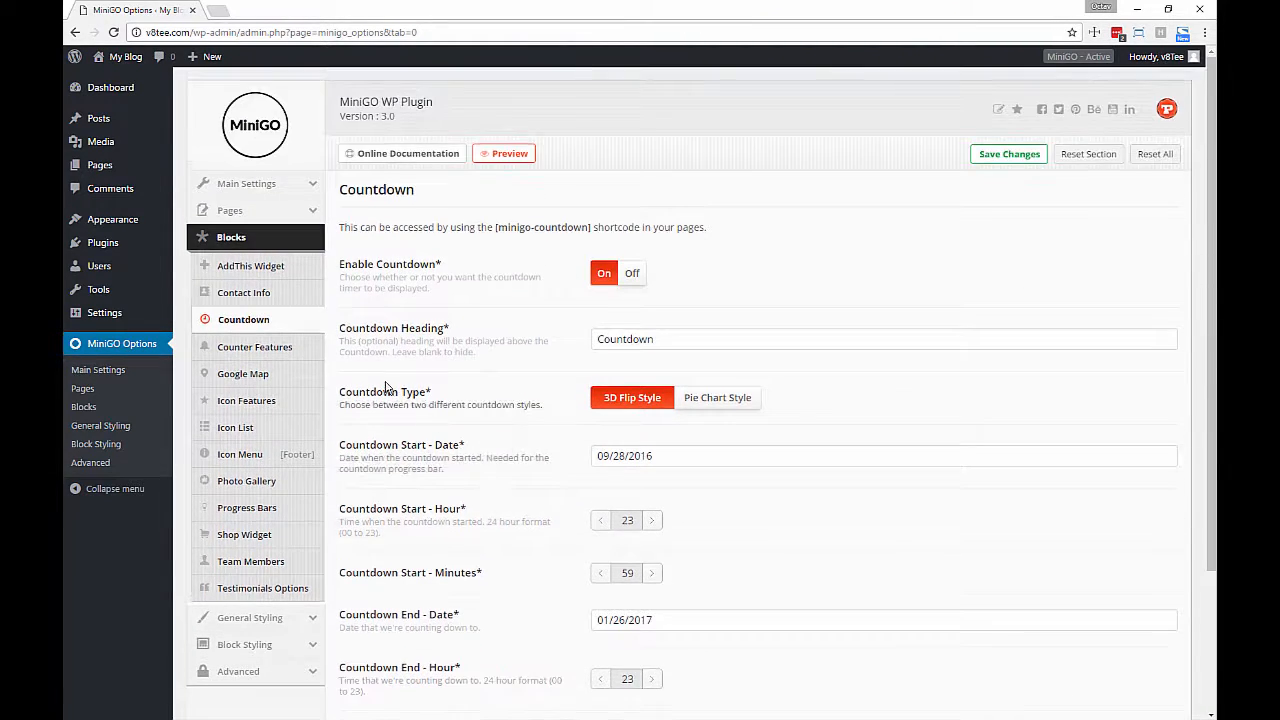
Step: In the Counter Features block, inspect the 5 Star Ratings item and set the number of columns to 3
click(264, 350)
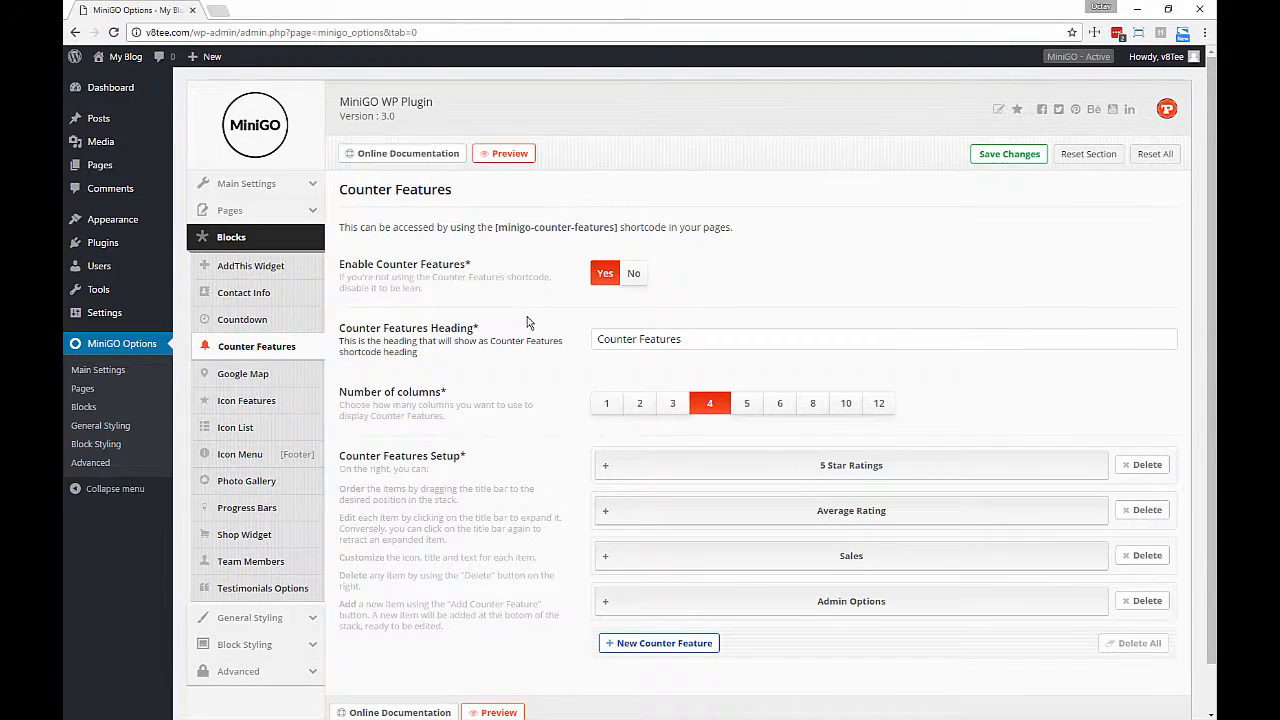
scroll(600, 320, down, 1)
click(694, 414)
scroll(716, 338, down, 2)
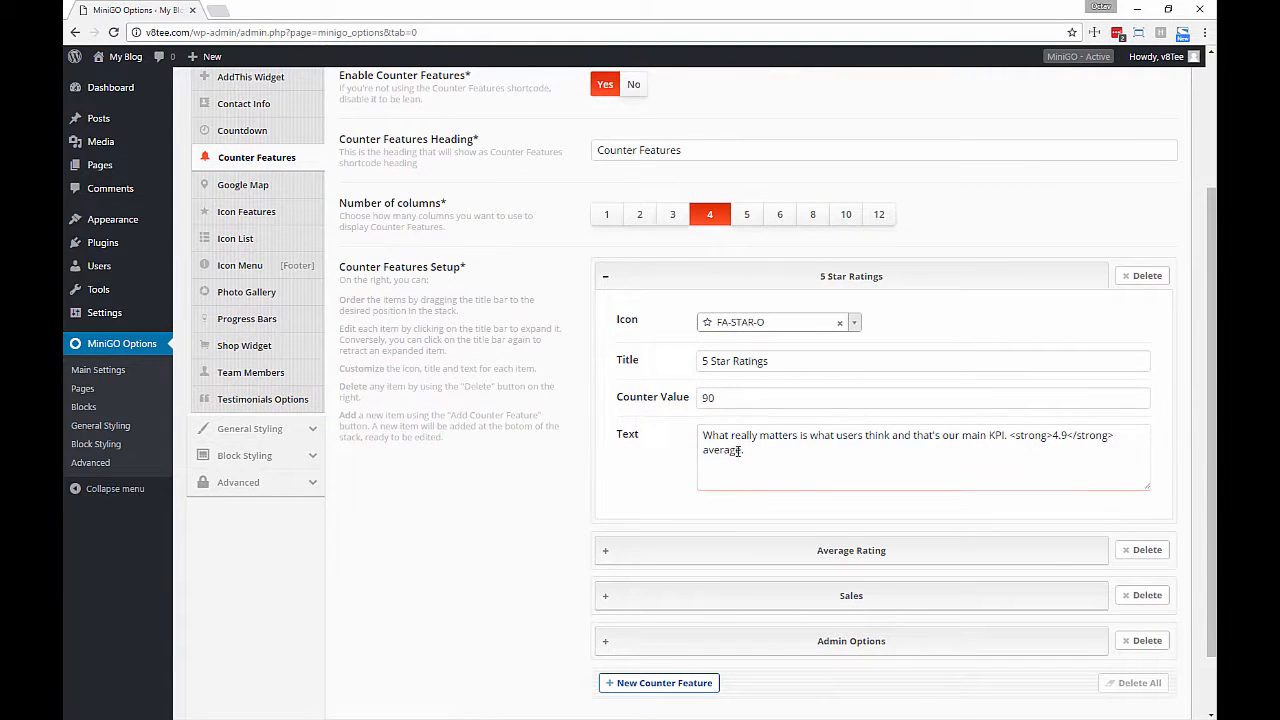
click(740, 284)
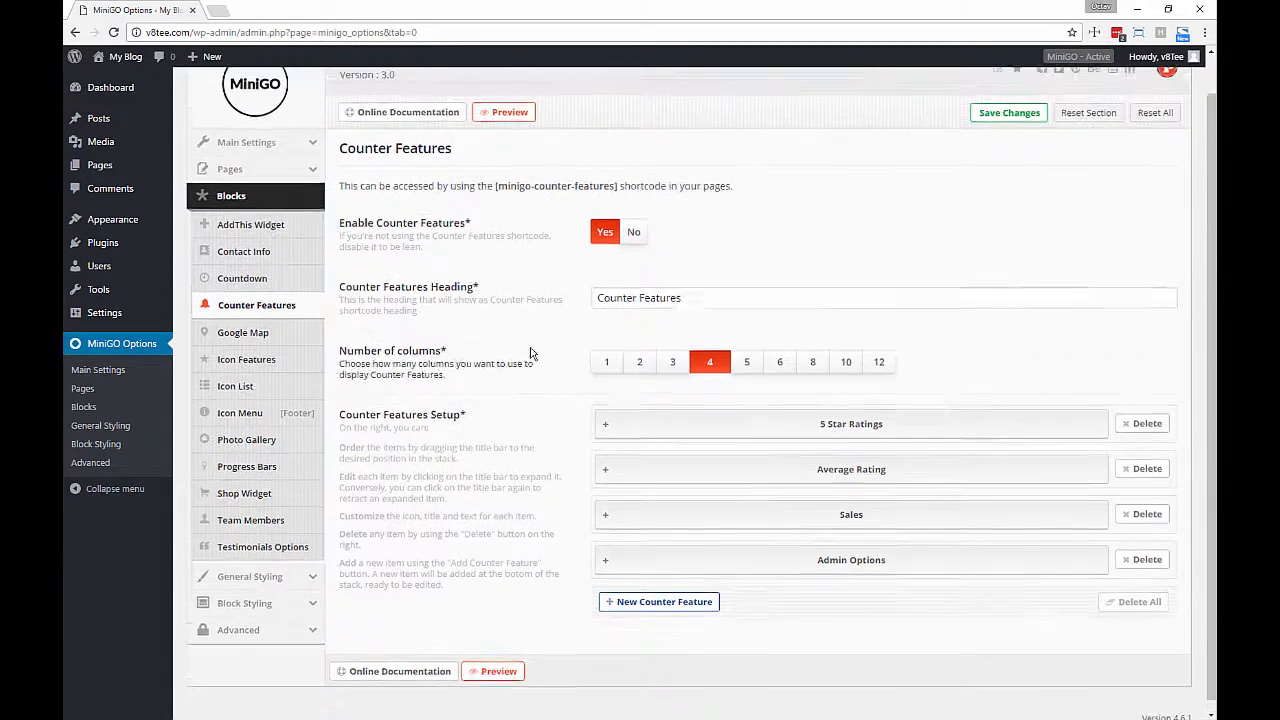
click(646, 411)
click(686, 432)
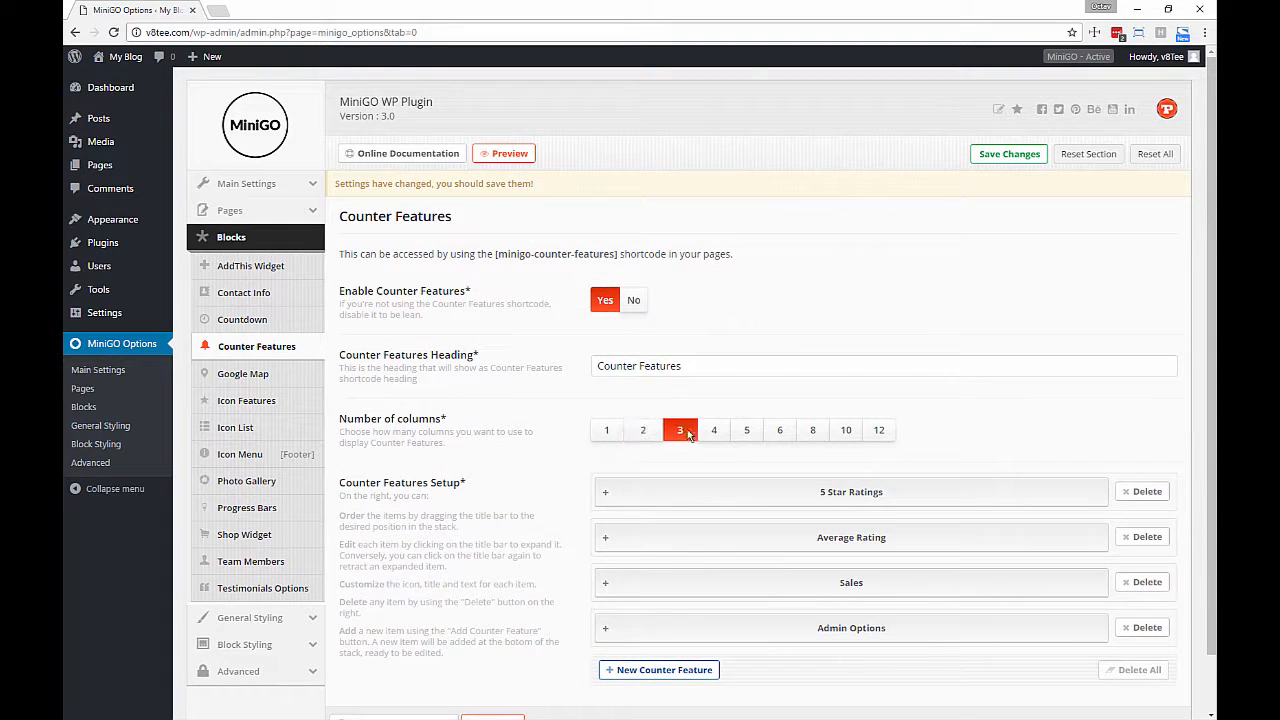
Step: Disable Counter Features and save the changes
click(634, 301)
click(1009, 154)
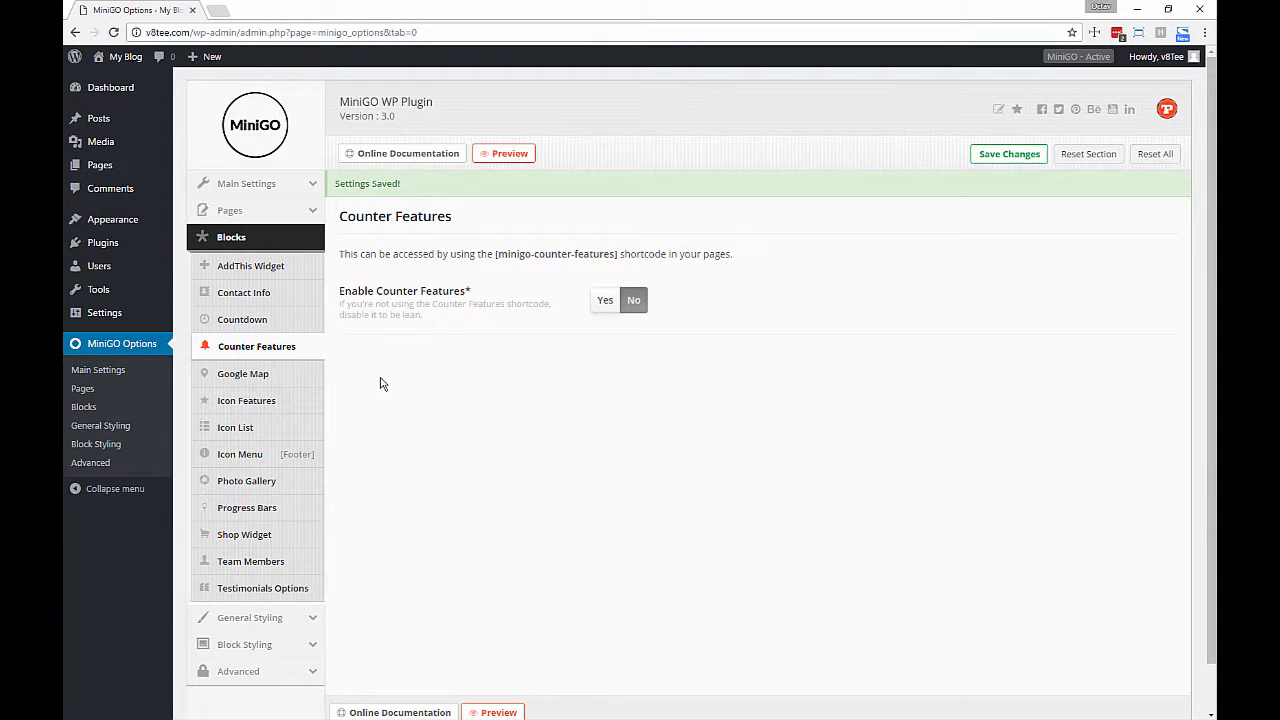
Step: Examine the Google Map block's settings, from heading, style and coordinates to zoom, controls, marker icon and map height
click(243, 373)
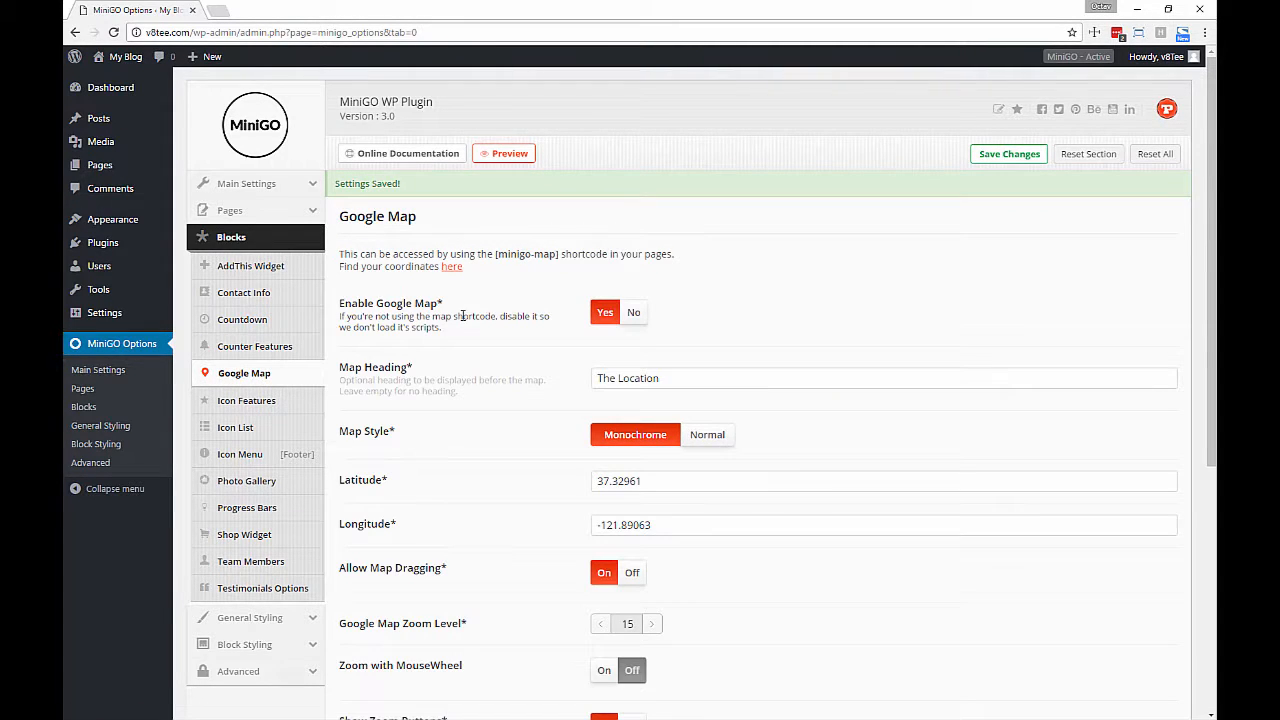
scroll(542, 281, down, 1)
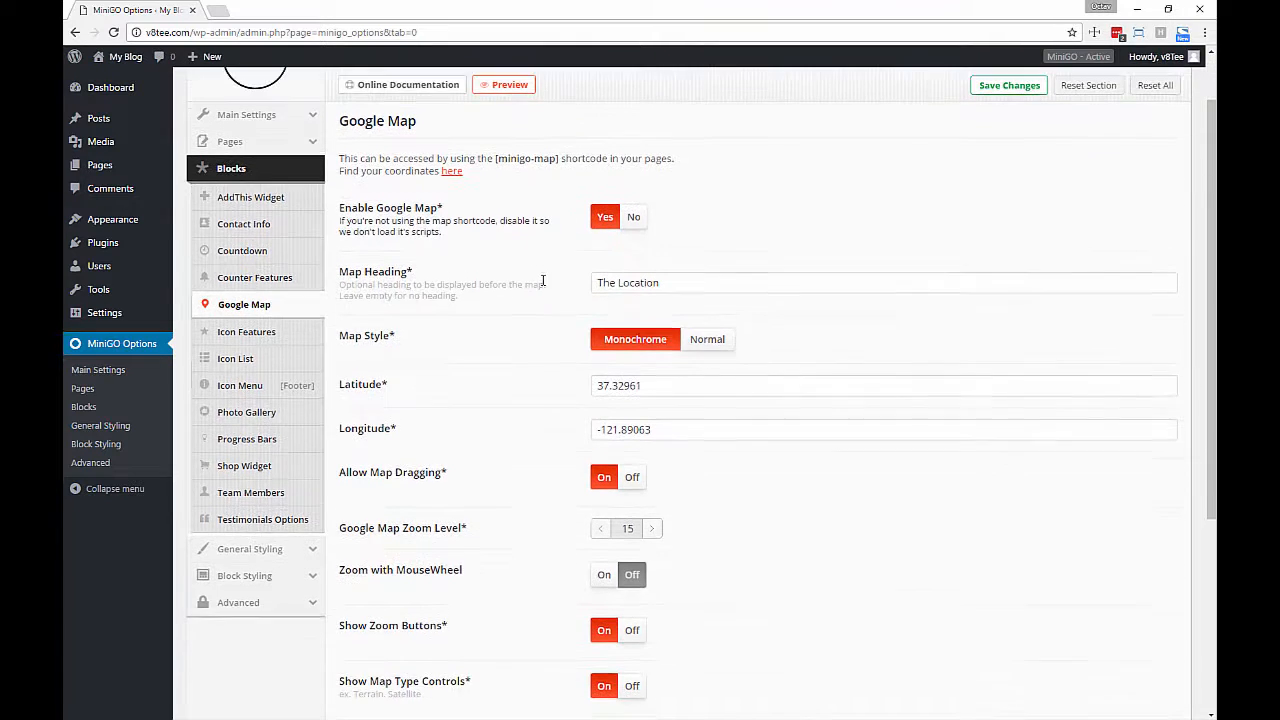
scroll(543, 274, up, 1)
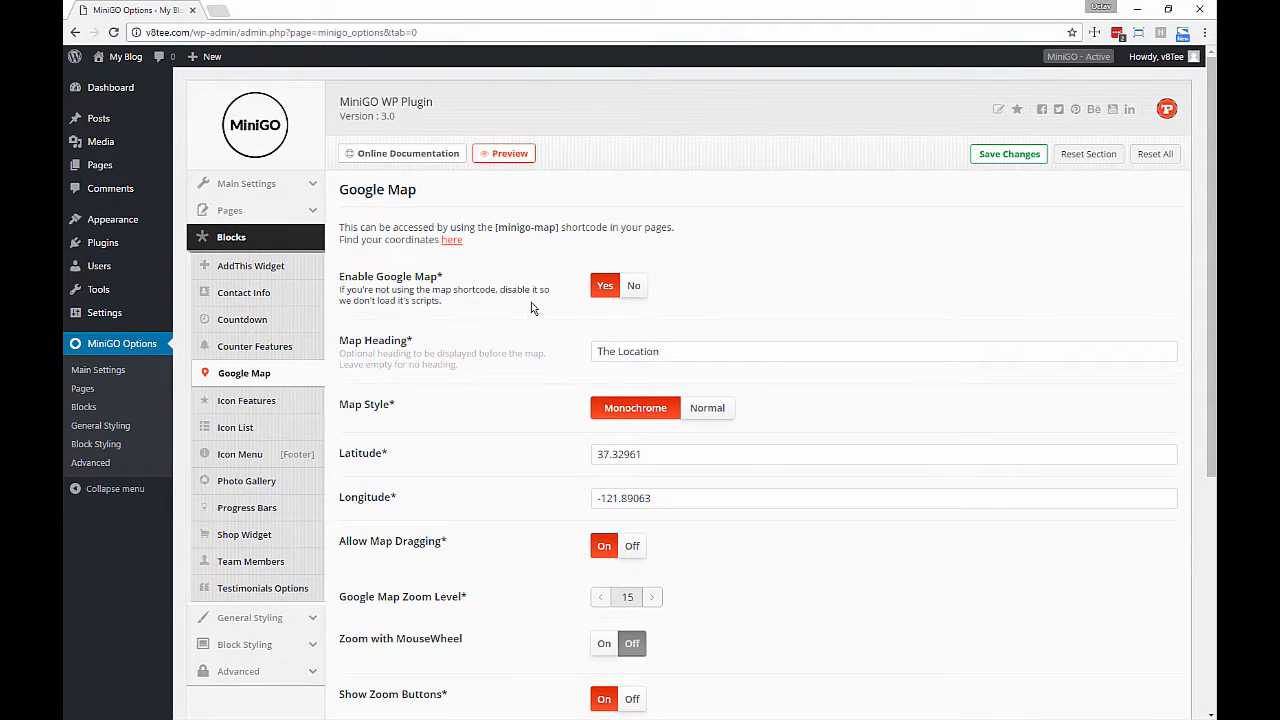
scroll(612, 333, down, 2)
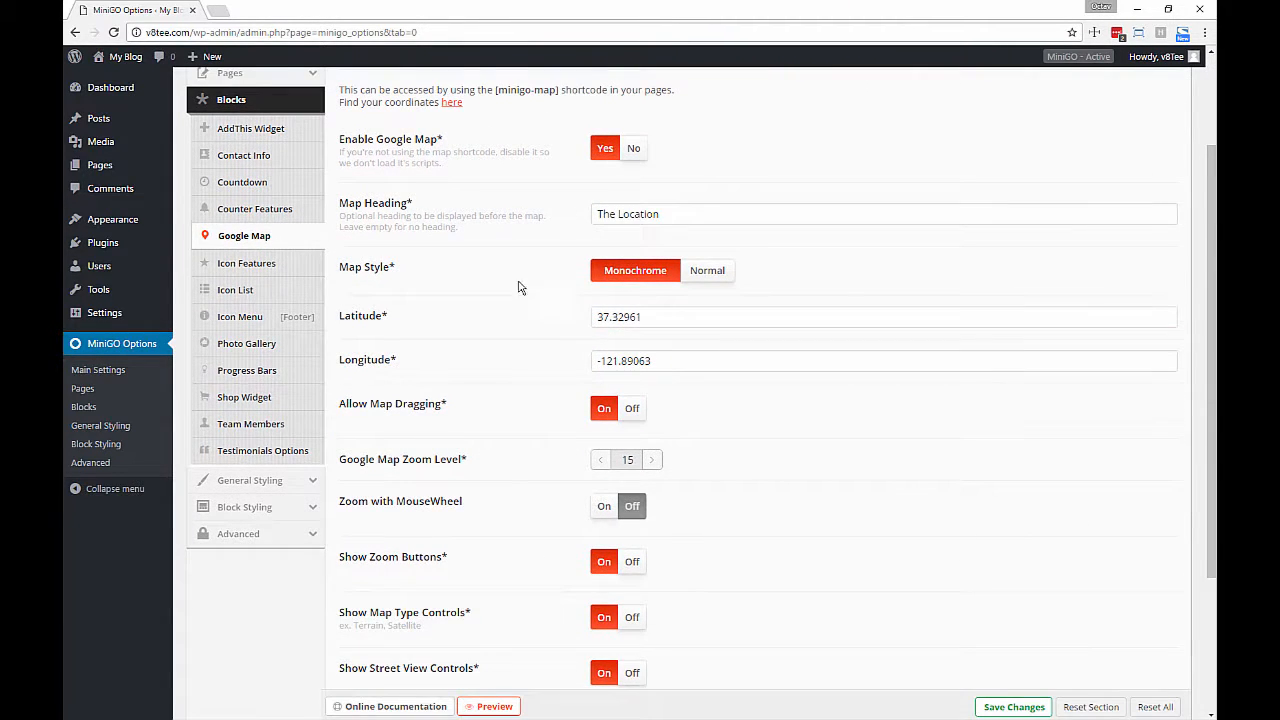
scroll(573, 331, down, 1)
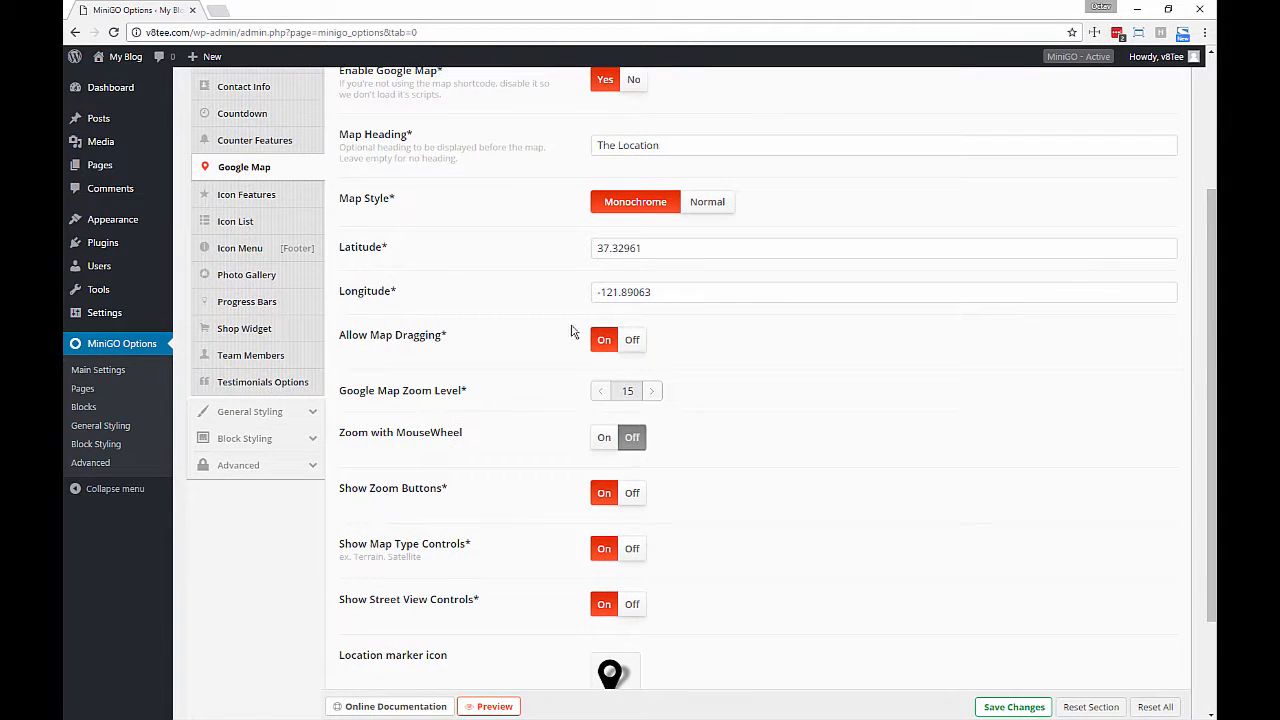
scroll(591, 368, down, 1)
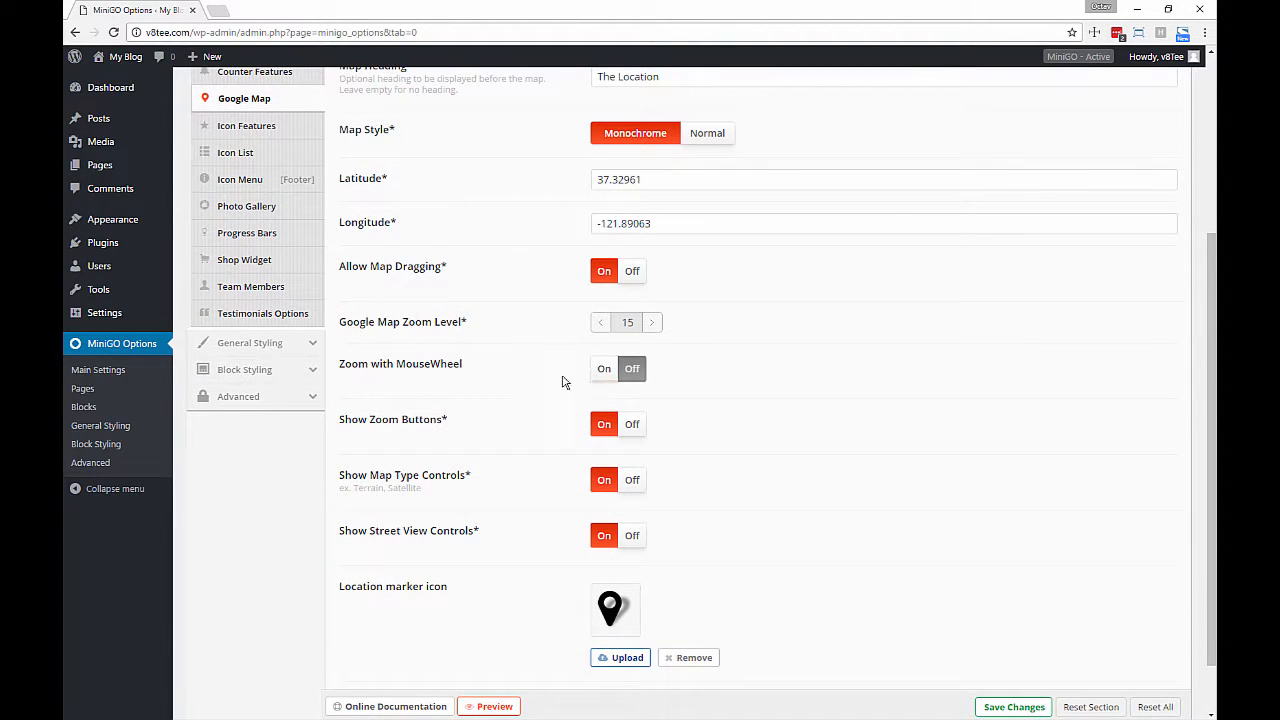
scroll(503, 386, down, 2)
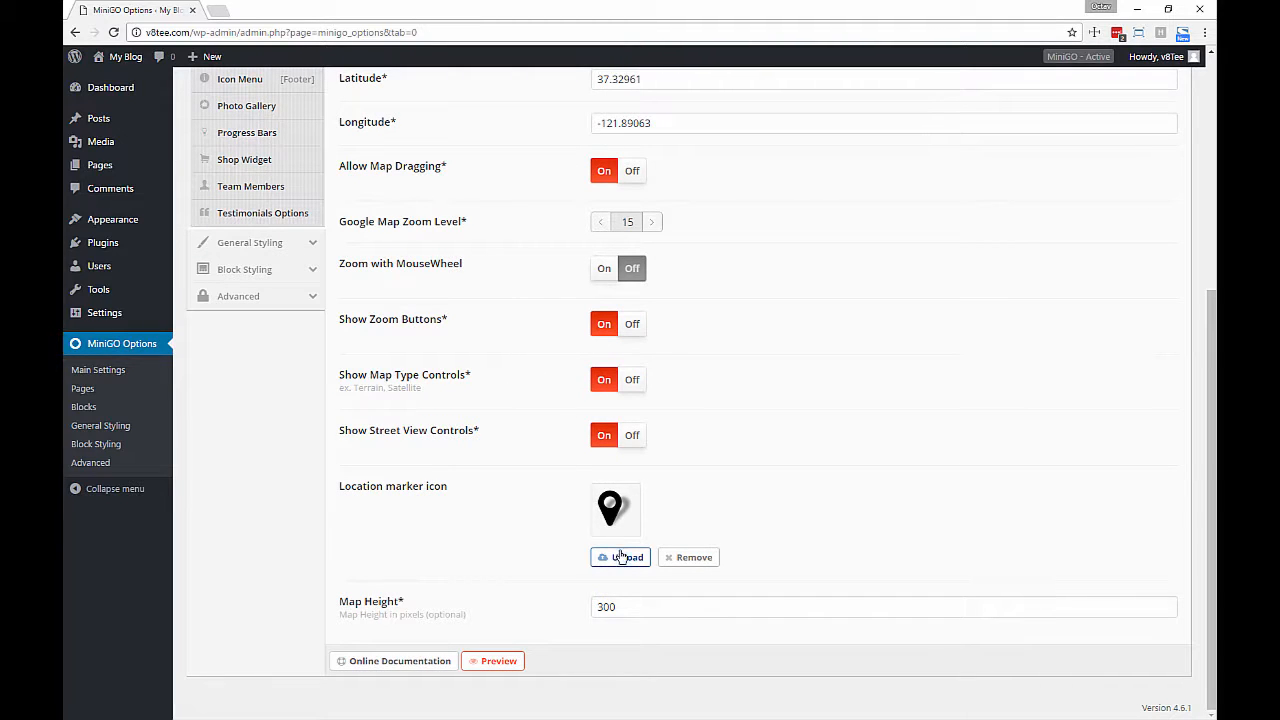
scroll(540, 522, up, 5)
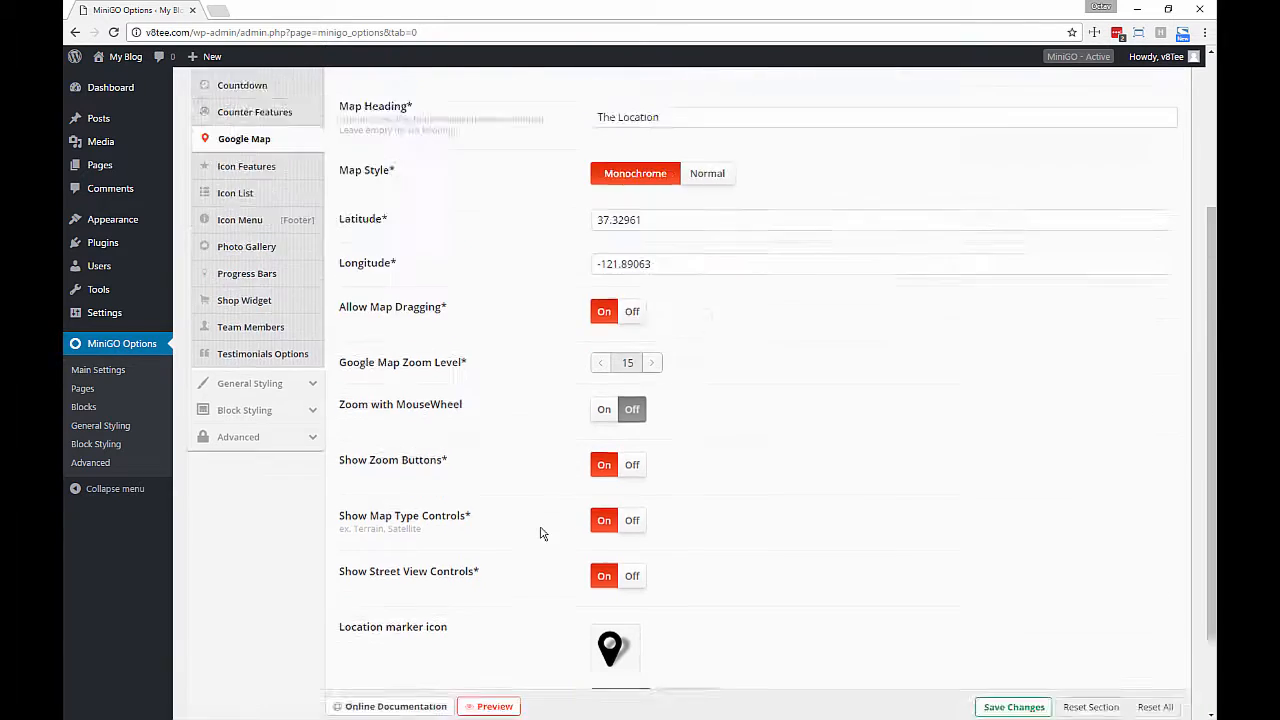
Step: Disable the Google Map block and save the changes
click(634, 287)
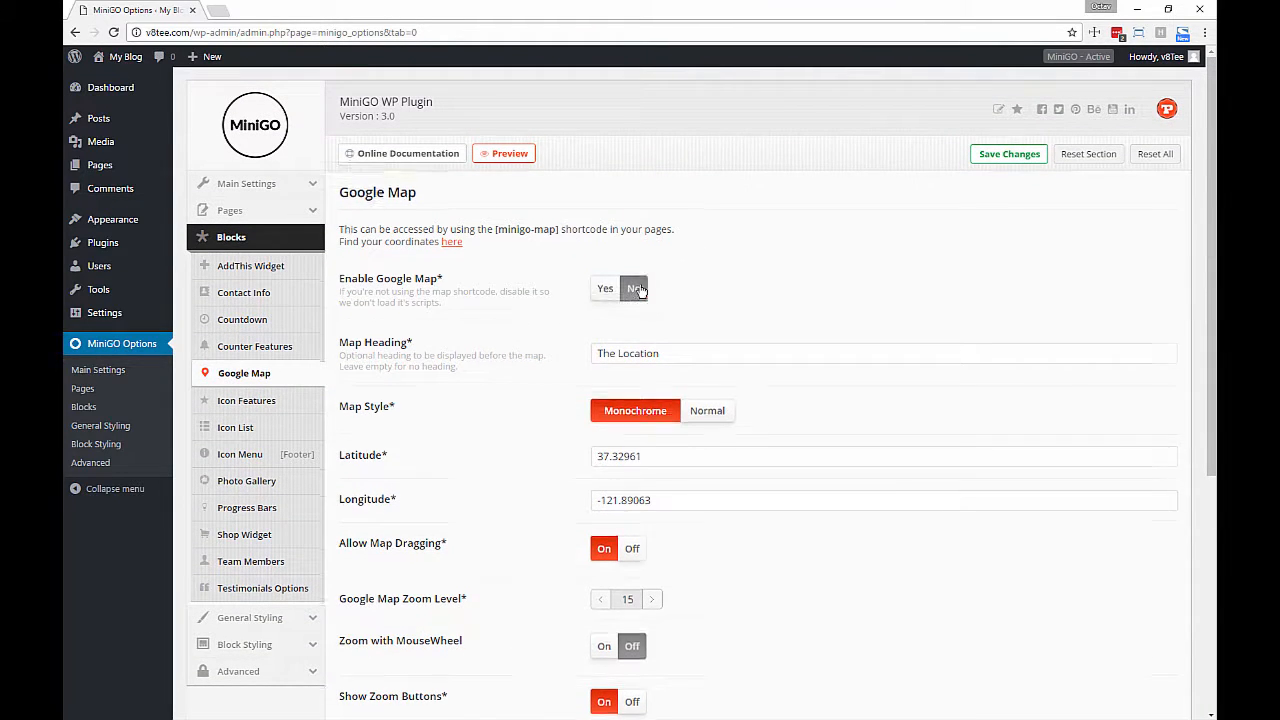
click(1009, 154)
Step: In the Icon Features block, inspect the Strategy item's icon, title and text, and disable Icon Features
click(262, 401)
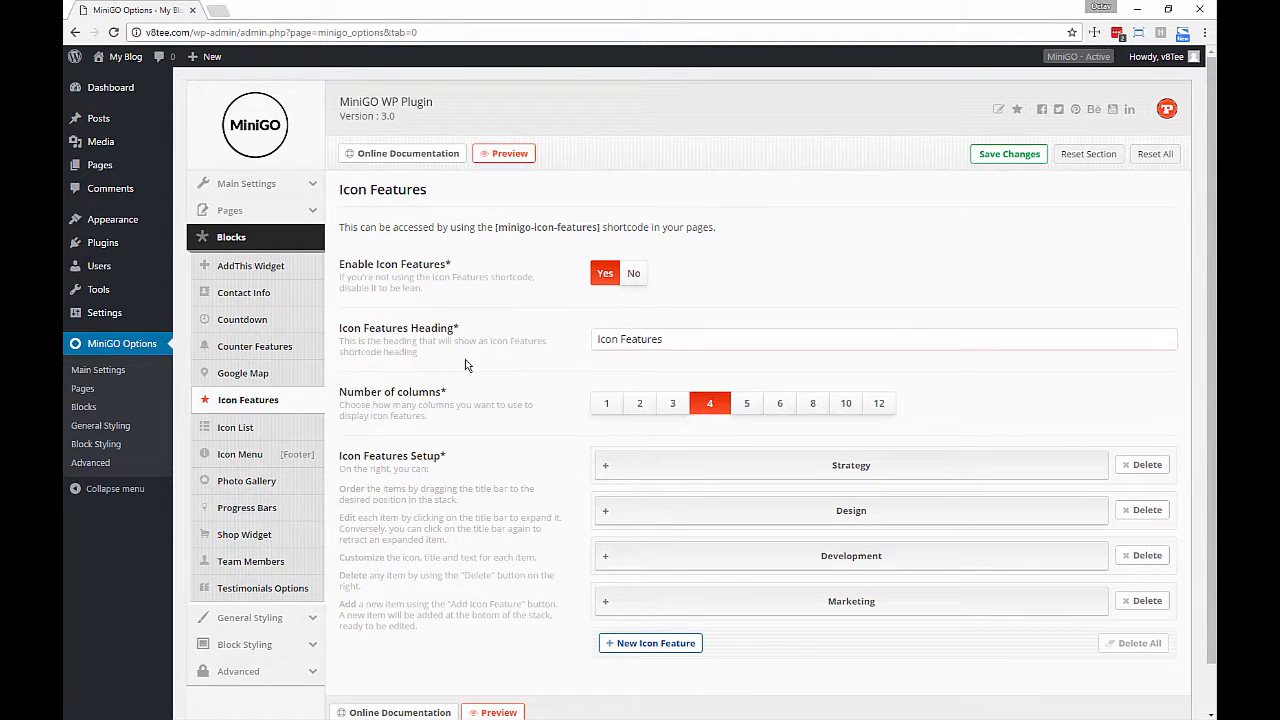
click(708, 463)
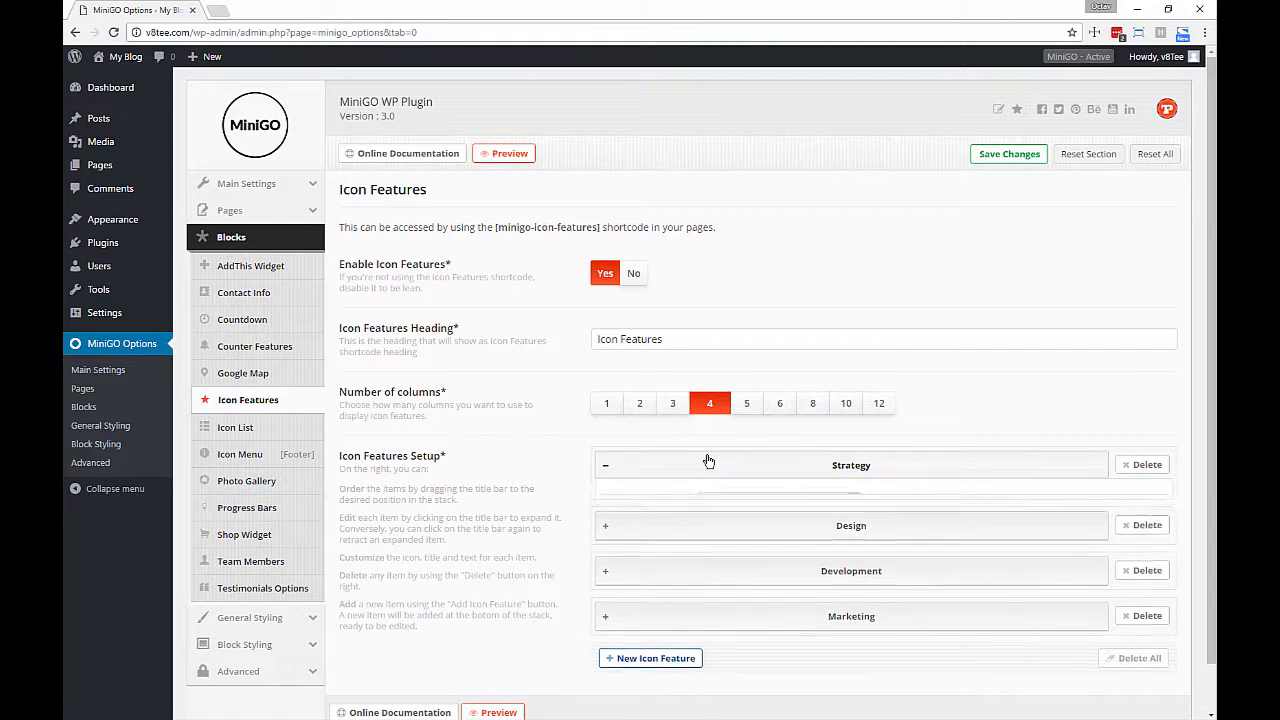
scroll(710, 445, down, 2)
click(746, 412)
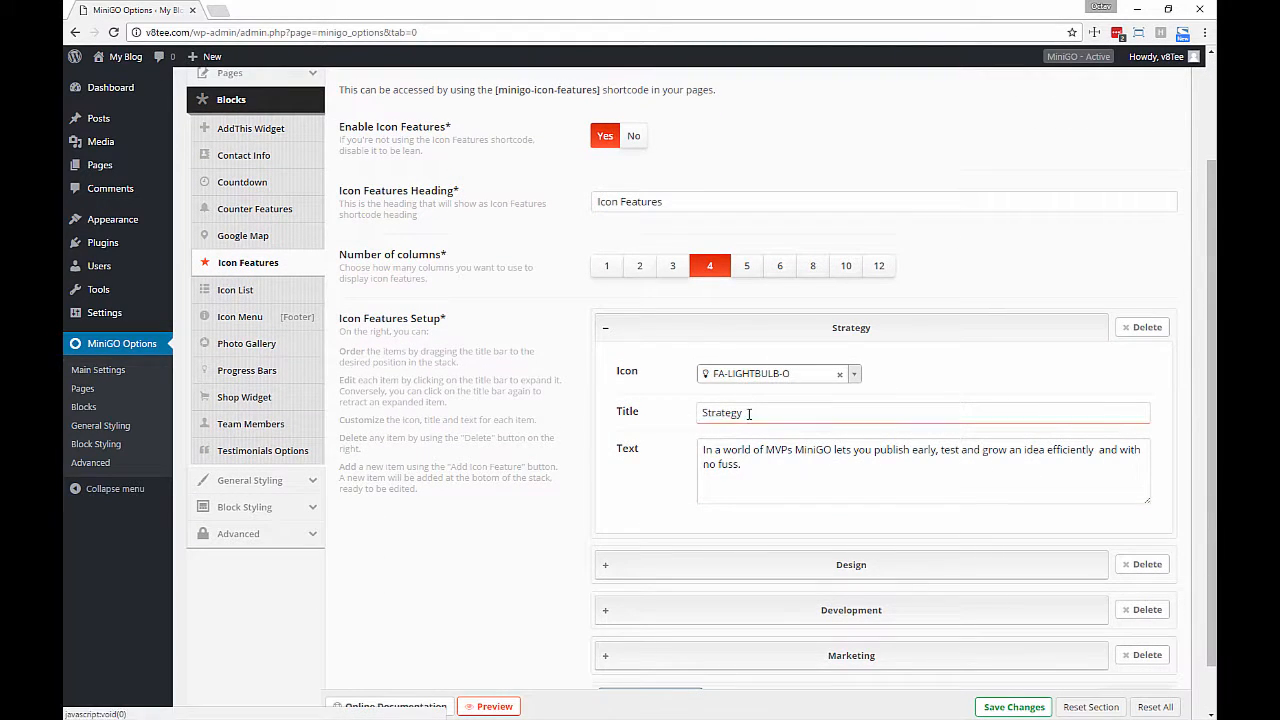
click(747, 460)
click(726, 327)
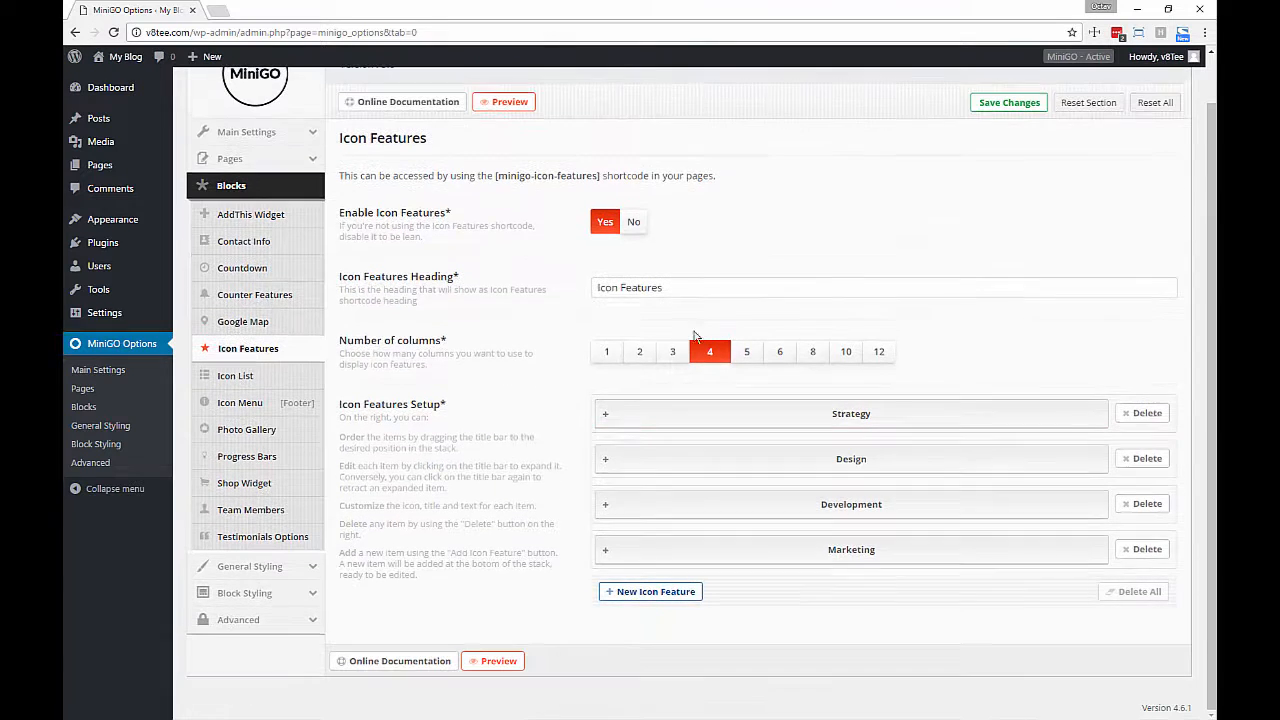
click(613, 287)
click(637, 222)
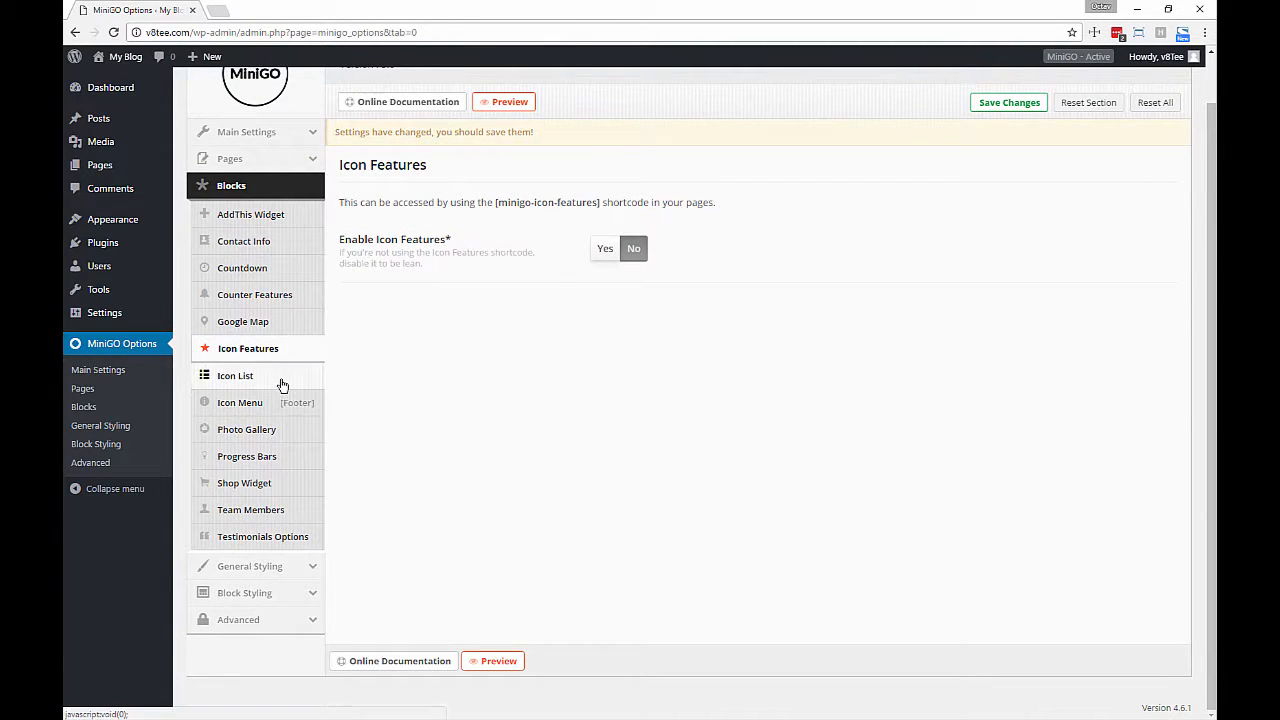
Step: In the Icon List block, inspect the Page Editors for Sections and 5 Minute Set-up items, and disable the Icon List
click(316, 376)
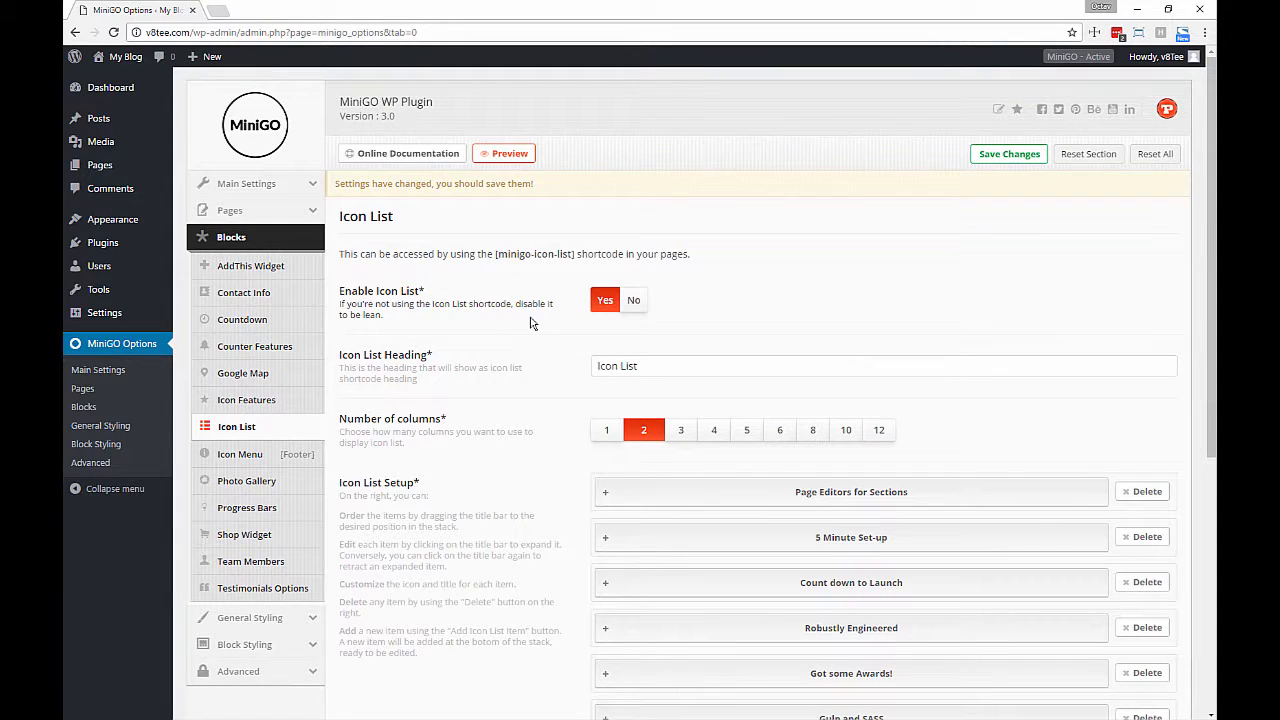
scroll(615, 350, down, 2)
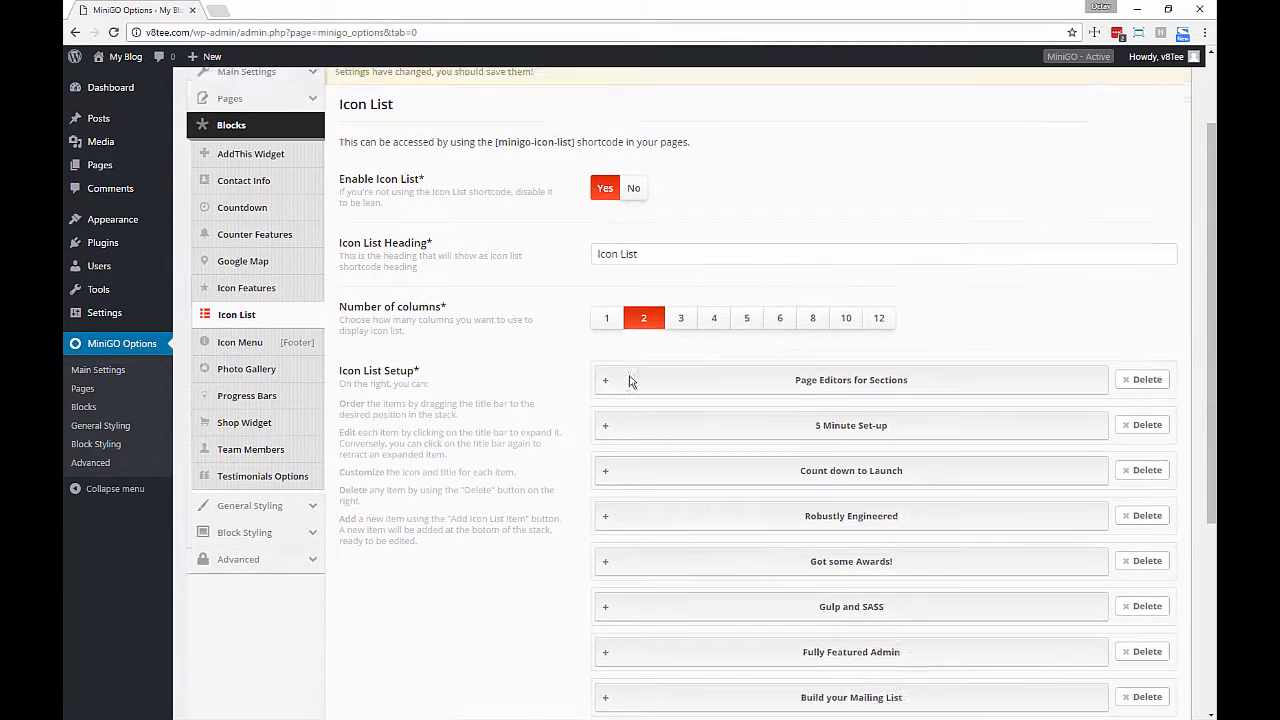
click(730, 366)
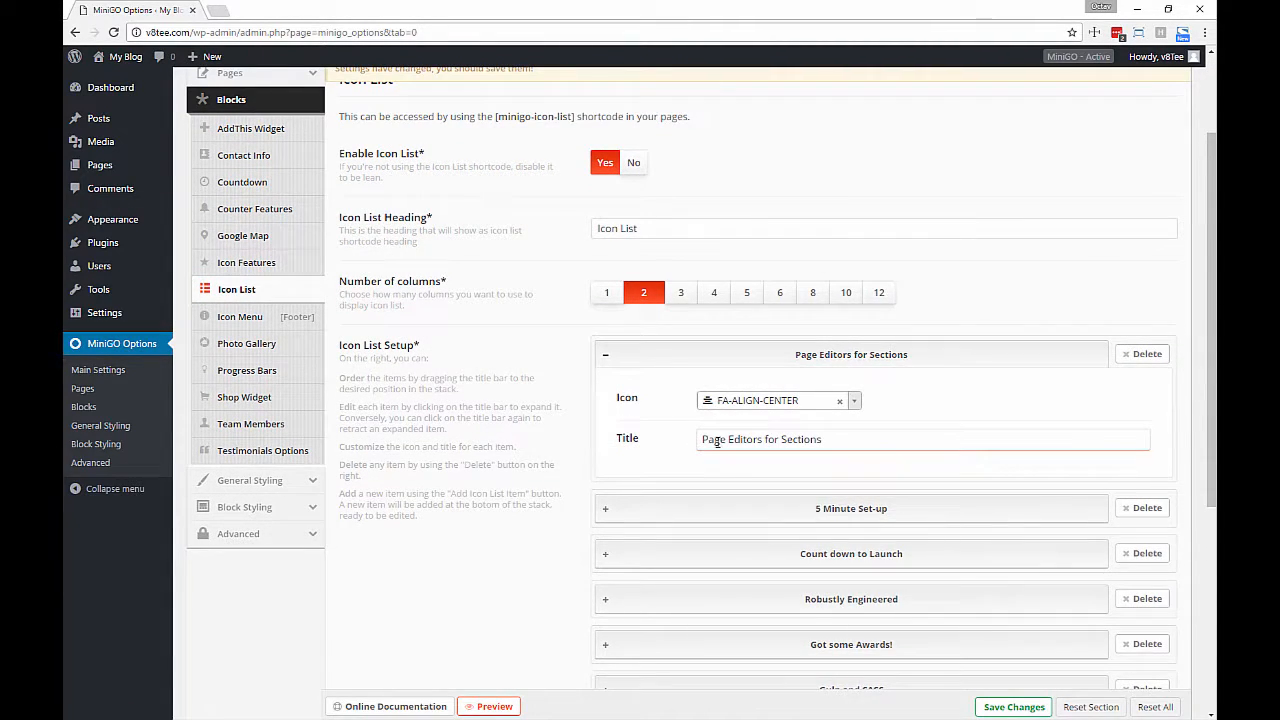
click(738, 508)
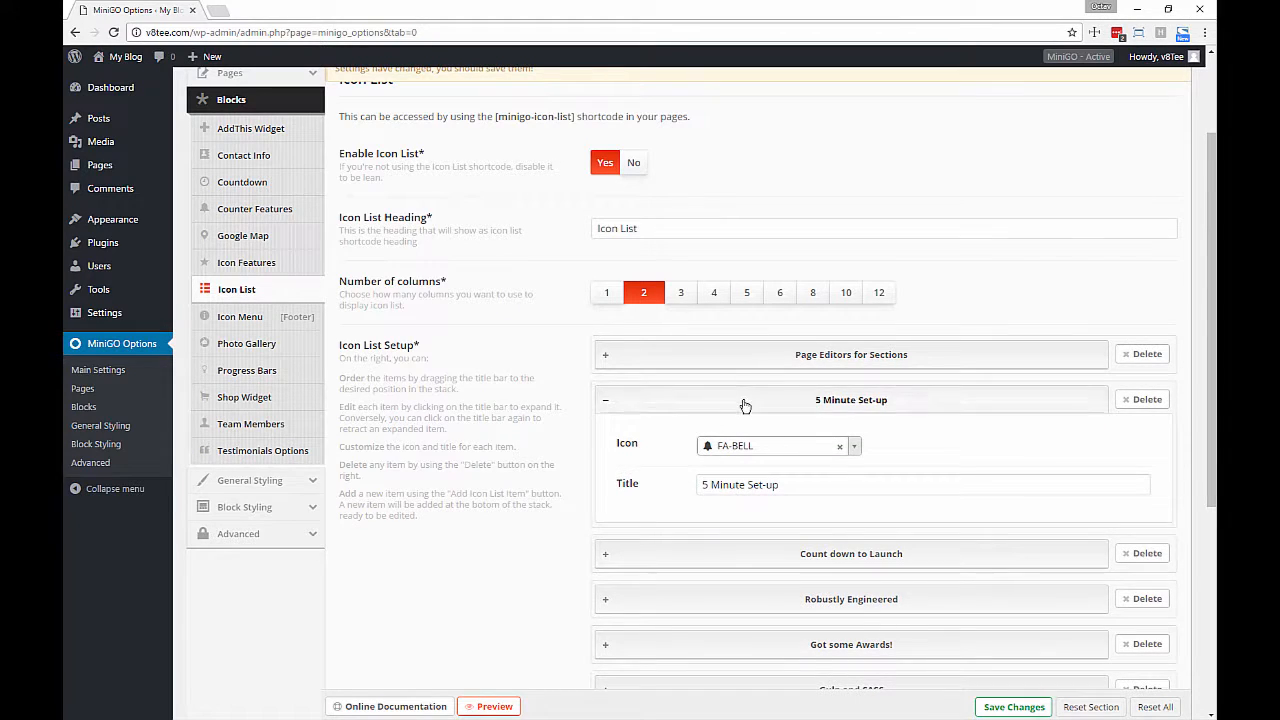
click(743, 400)
scroll(714, 406, down, 4)
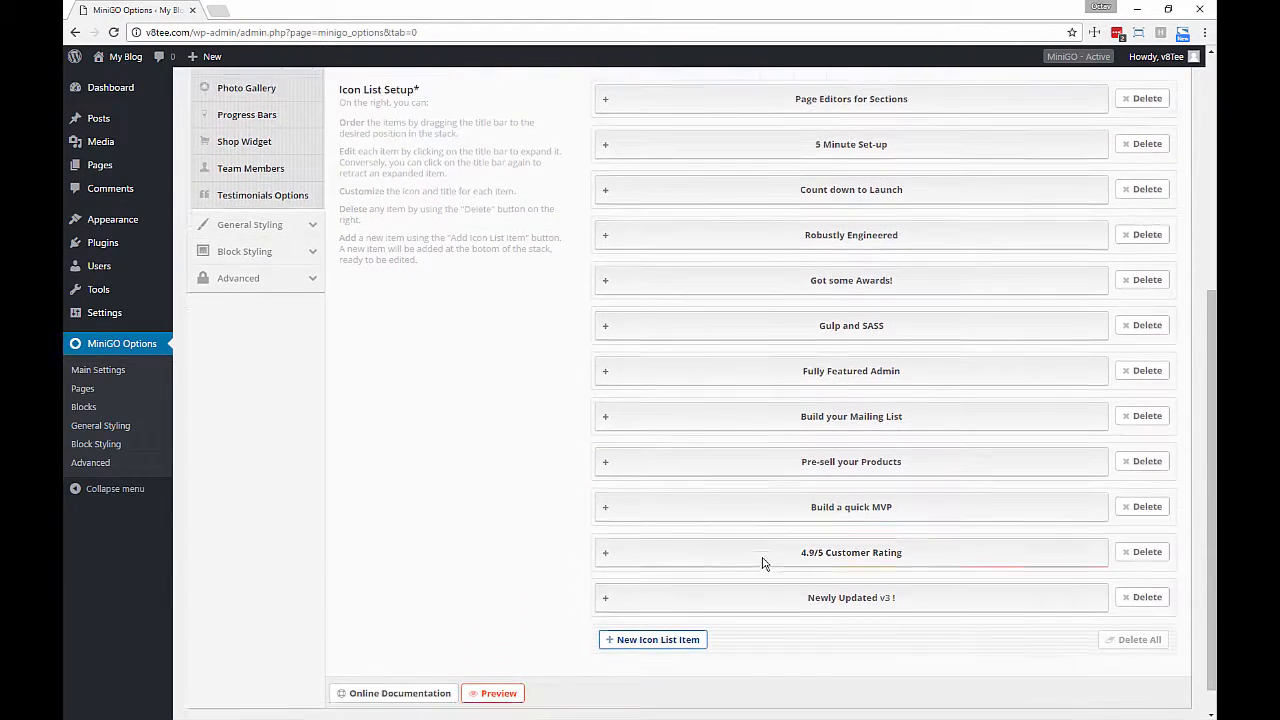
scroll(740, 555, up, 6)
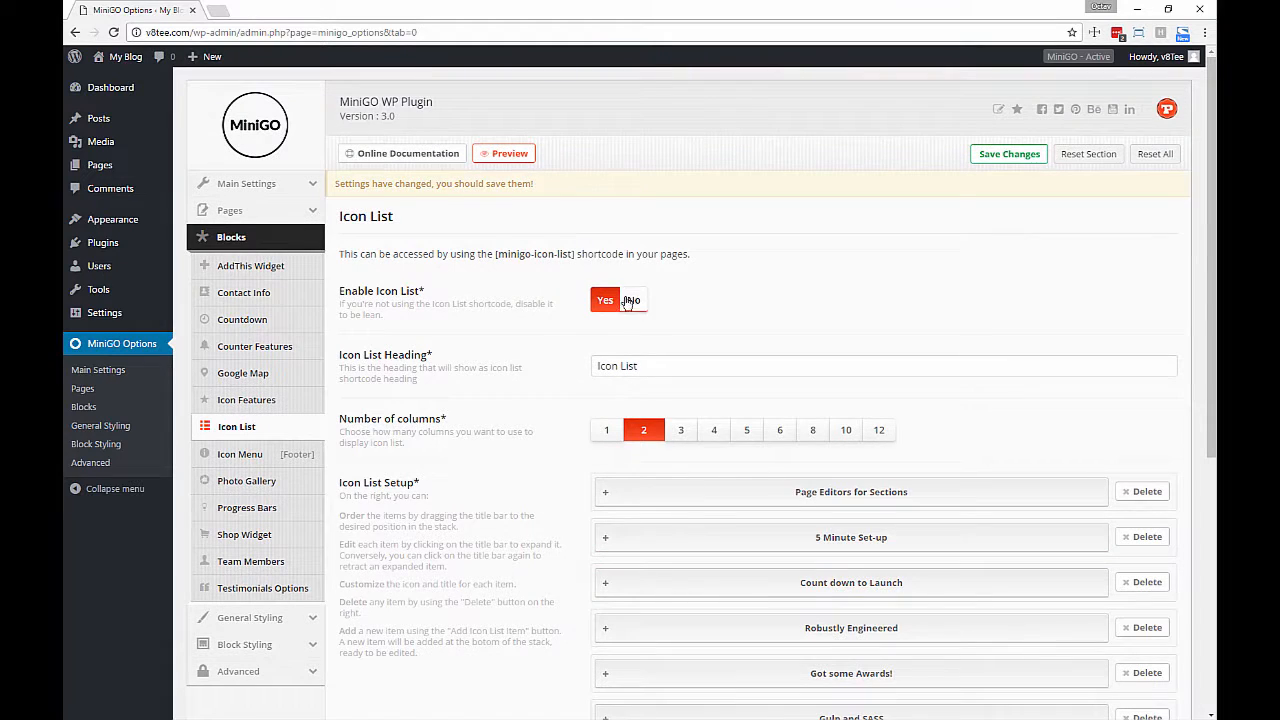
click(632, 302)
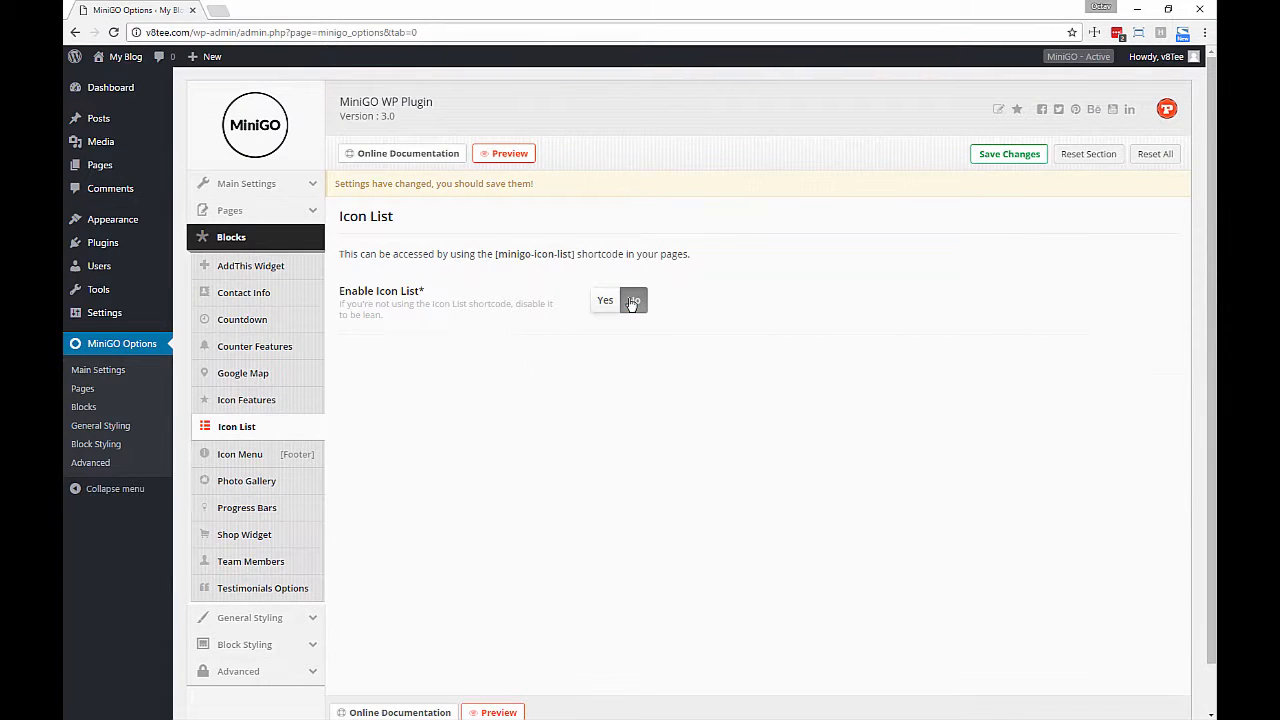
Step: In the footer Icon Menu block, inspect the text and URL of the Follow us on Twitter link
click(272, 455)
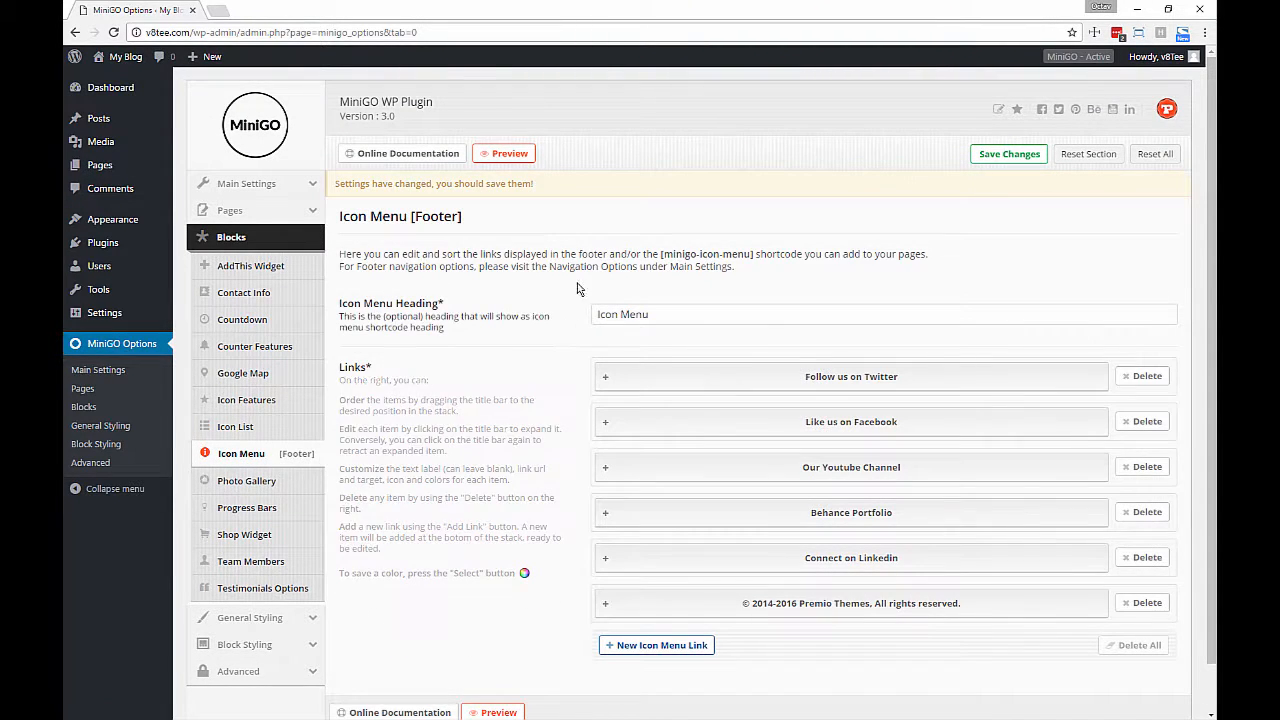
click(614, 379)
click(630, 378)
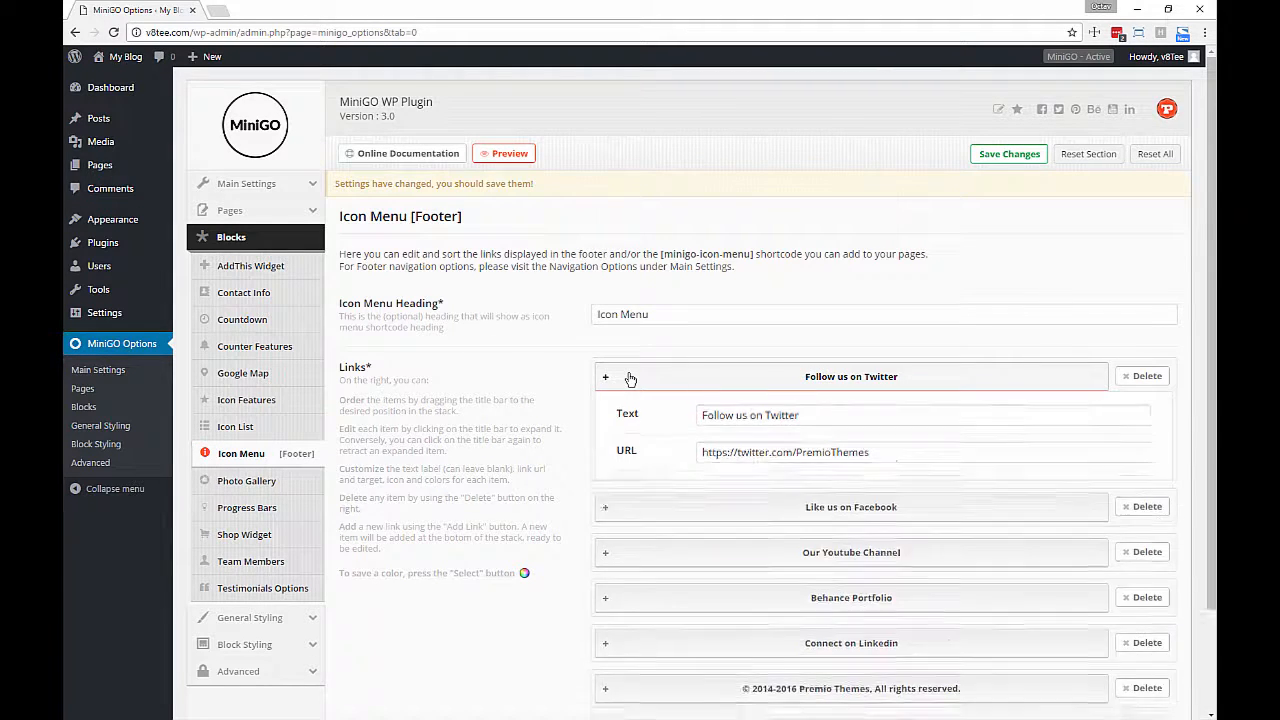
Step: Examine the Photo Gallery block's settings, from thumbnail size and lightbox to rows, columns, autoplay, scroll speed and breakpoints
click(242, 484)
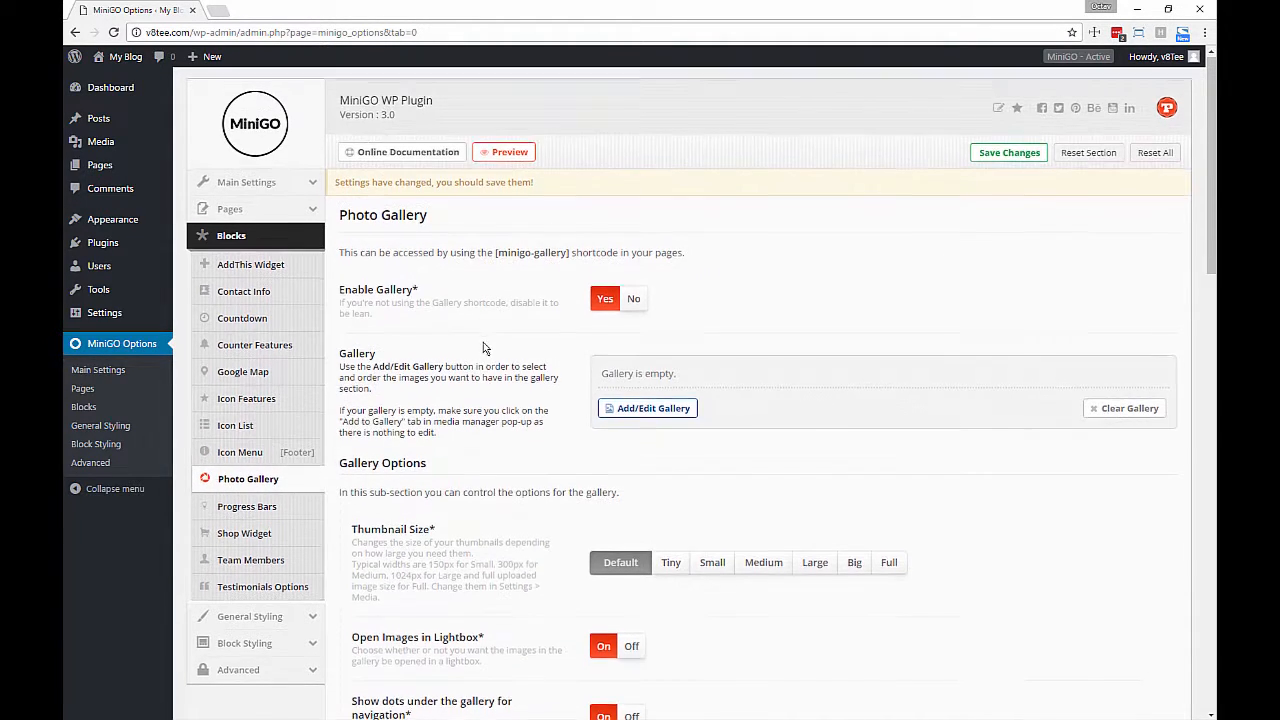
scroll(484, 400, down, 5)
scroll(487, 477, down, 7)
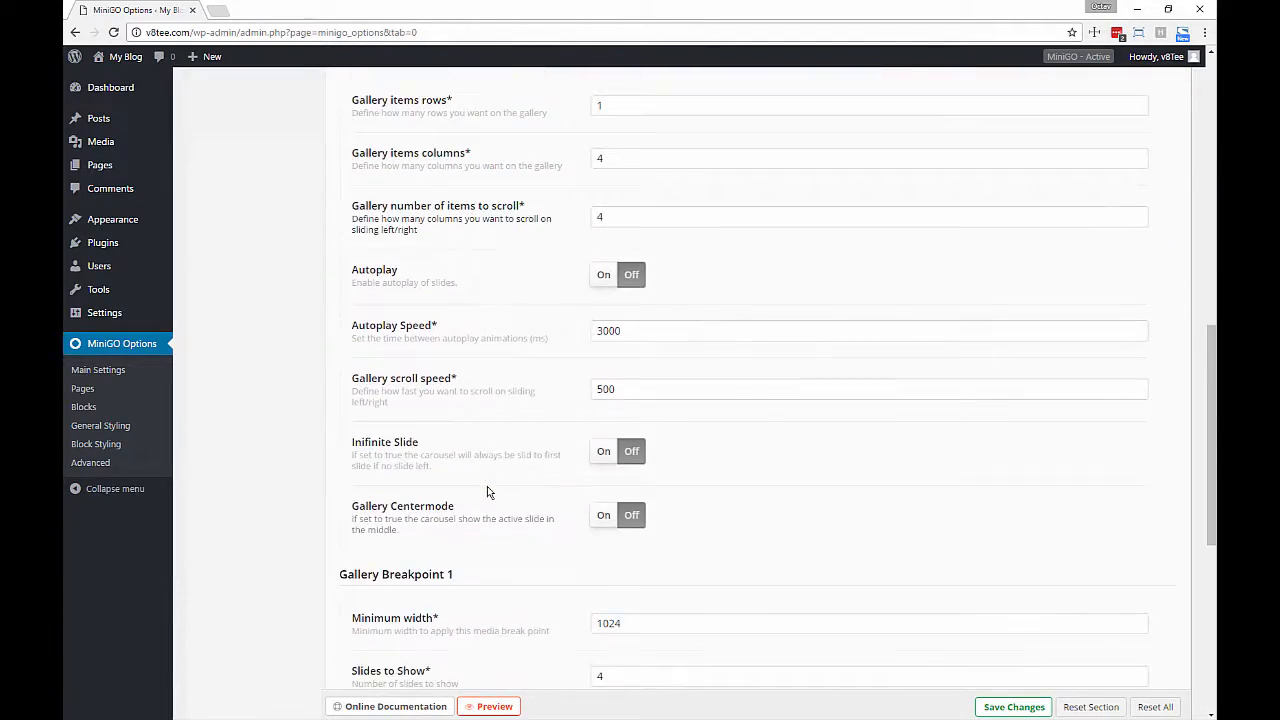
scroll(483, 490, up, 13)
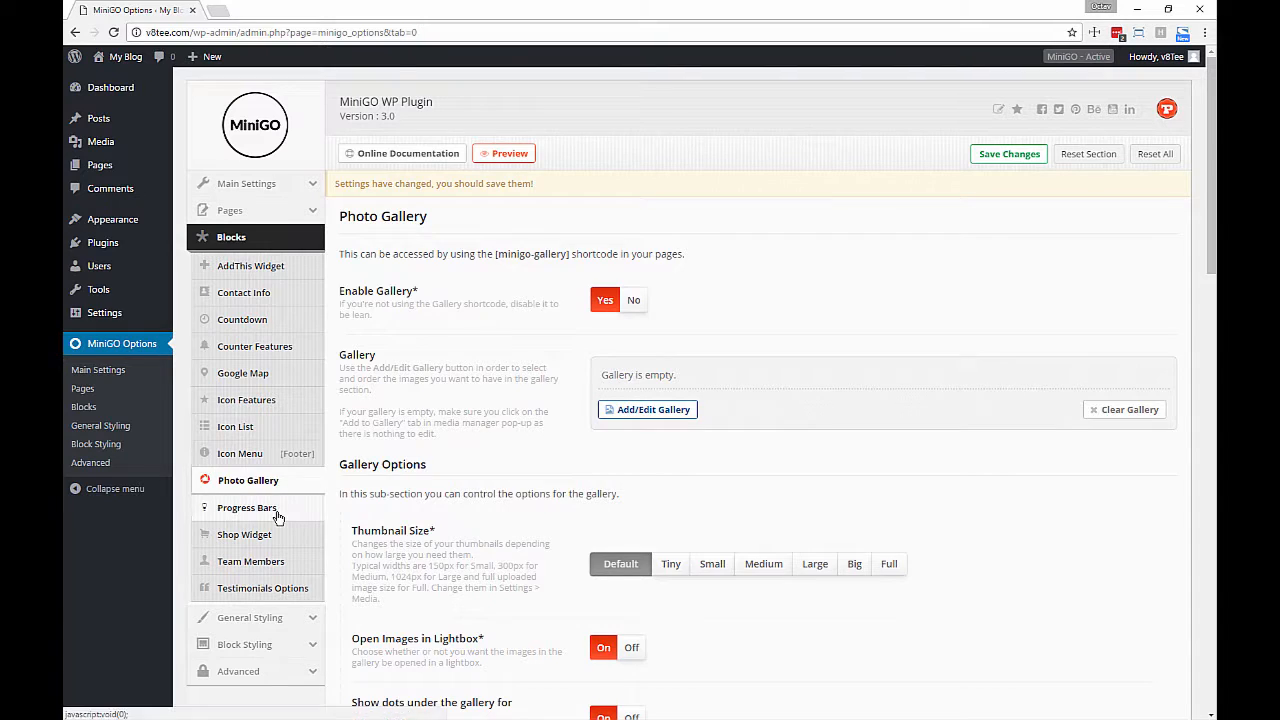
Step: In the Progress Bars block, set the bar color of the User Experience Design item to #229166
click(314, 506)
scroll(480, 360, down, 1)
click(661, 224)
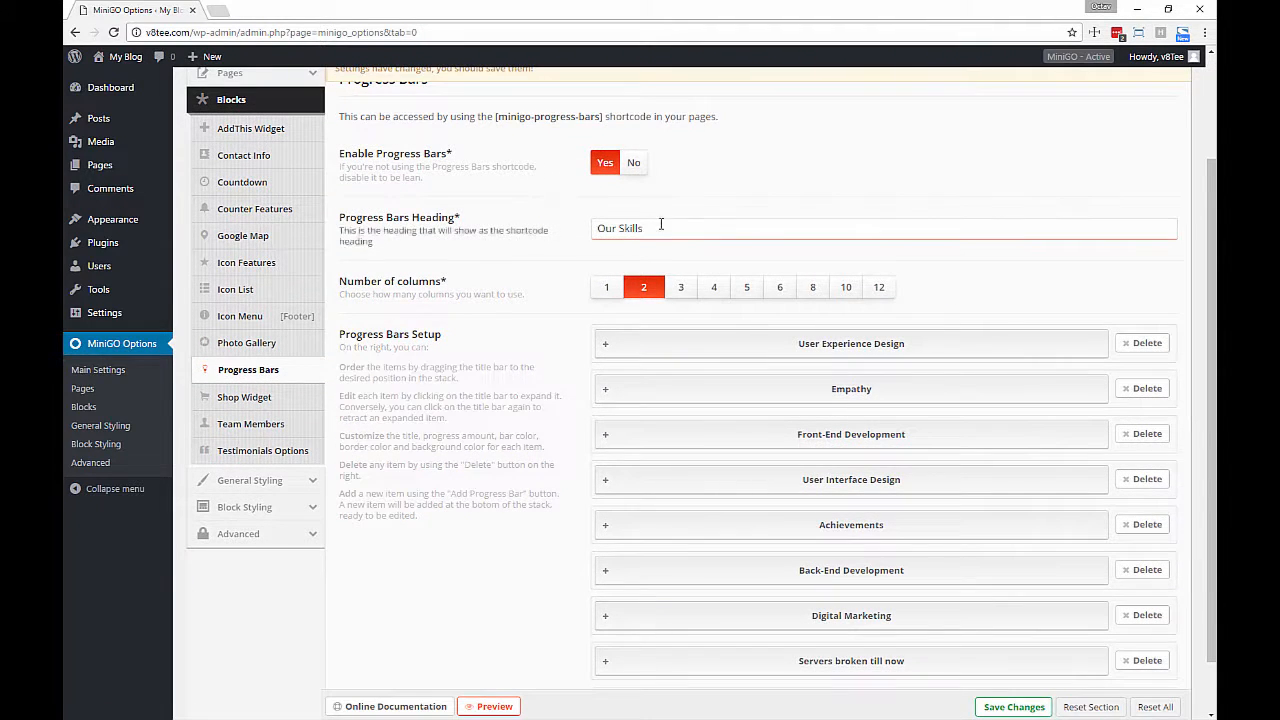
click(726, 348)
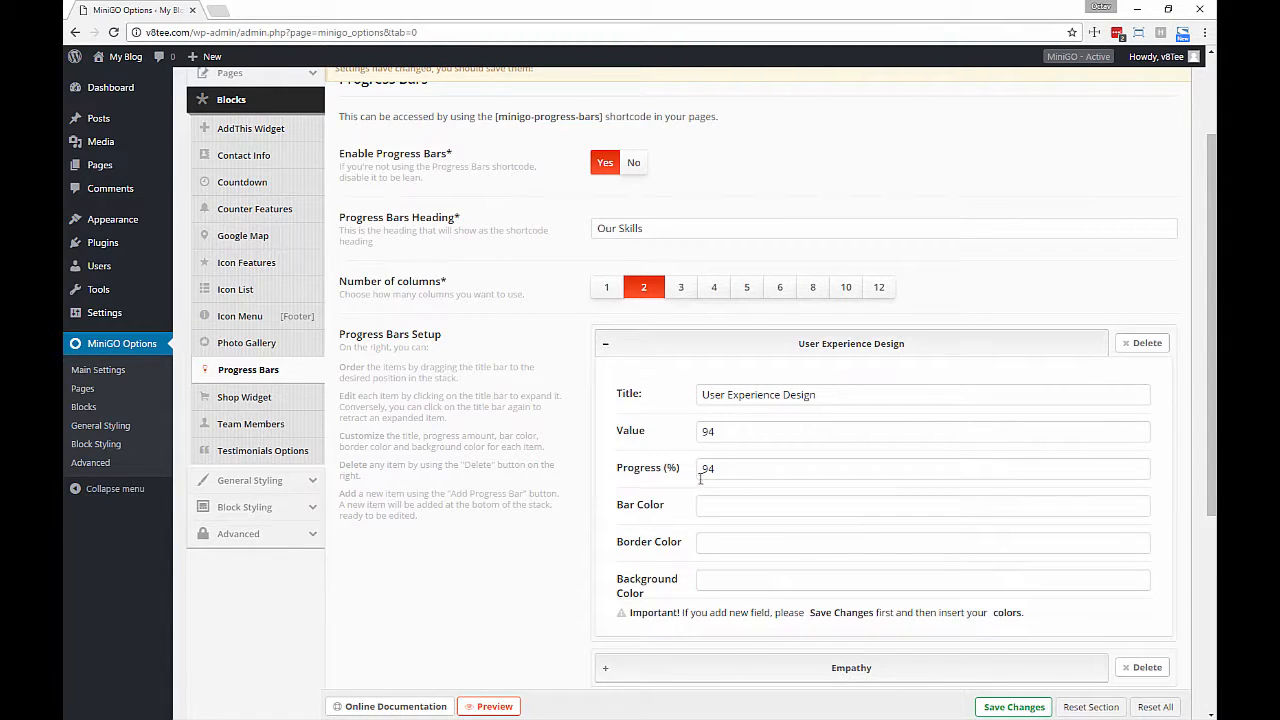
click(720, 503)
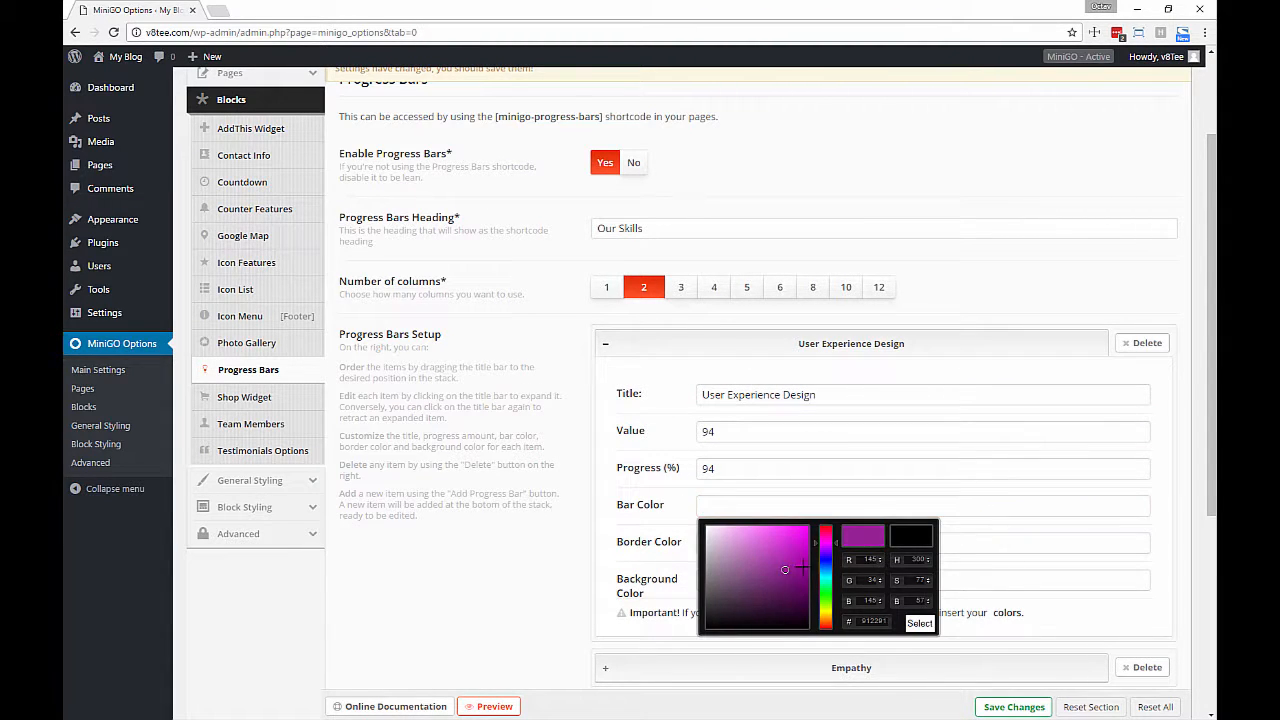
drag(828, 558, 829, 584)
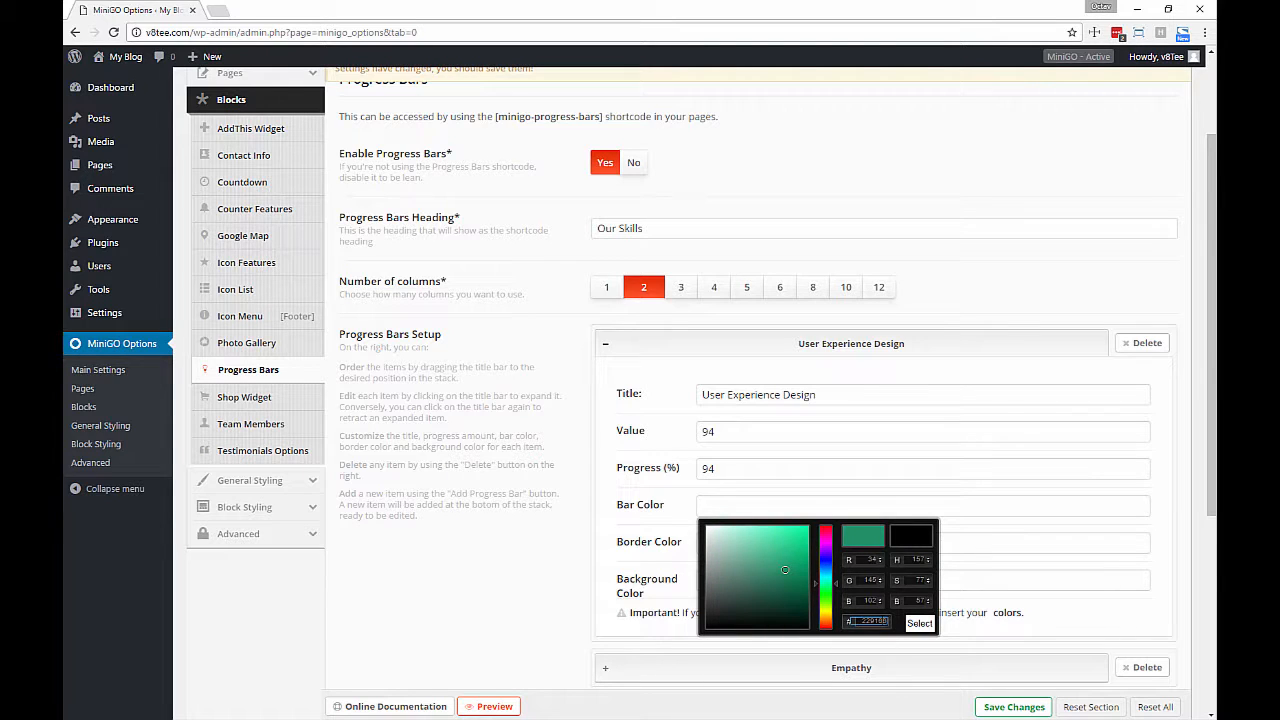
click(919, 625)
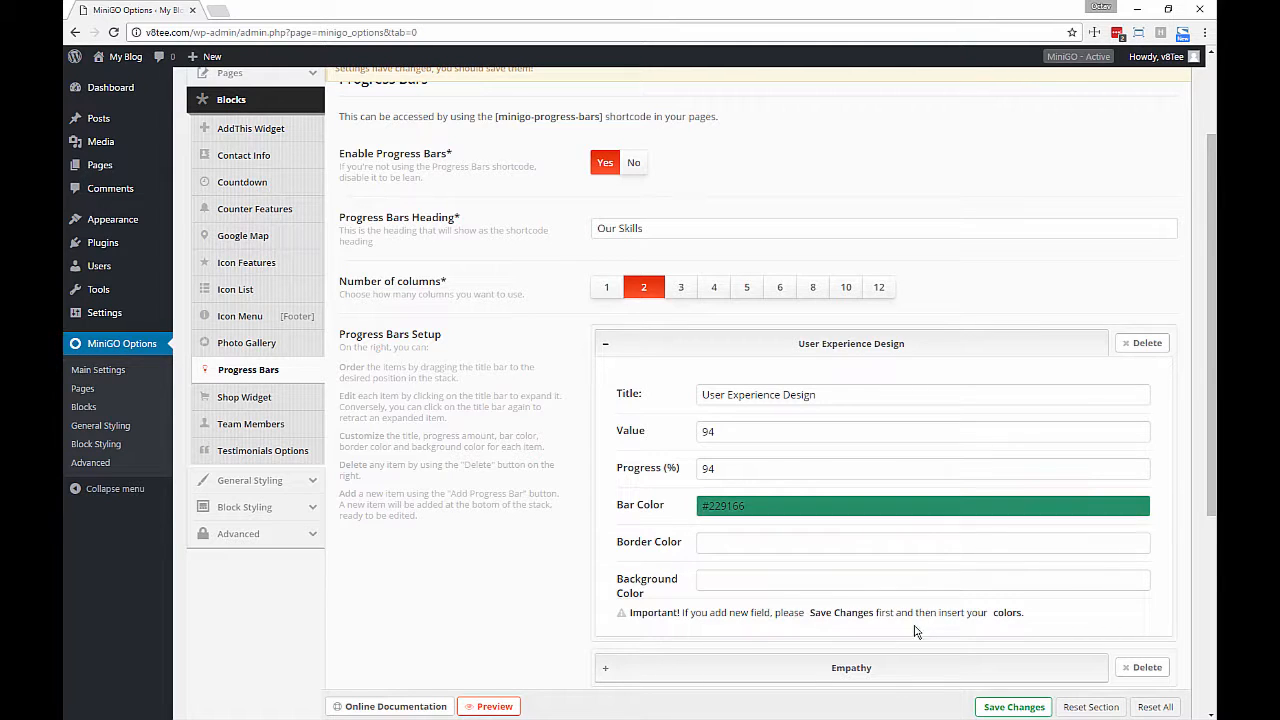
Step: Leave the border color empty, collapse the User Experience Design item and disable Progress Bars
click(755, 545)
click(649, 511)
click(724, 364)
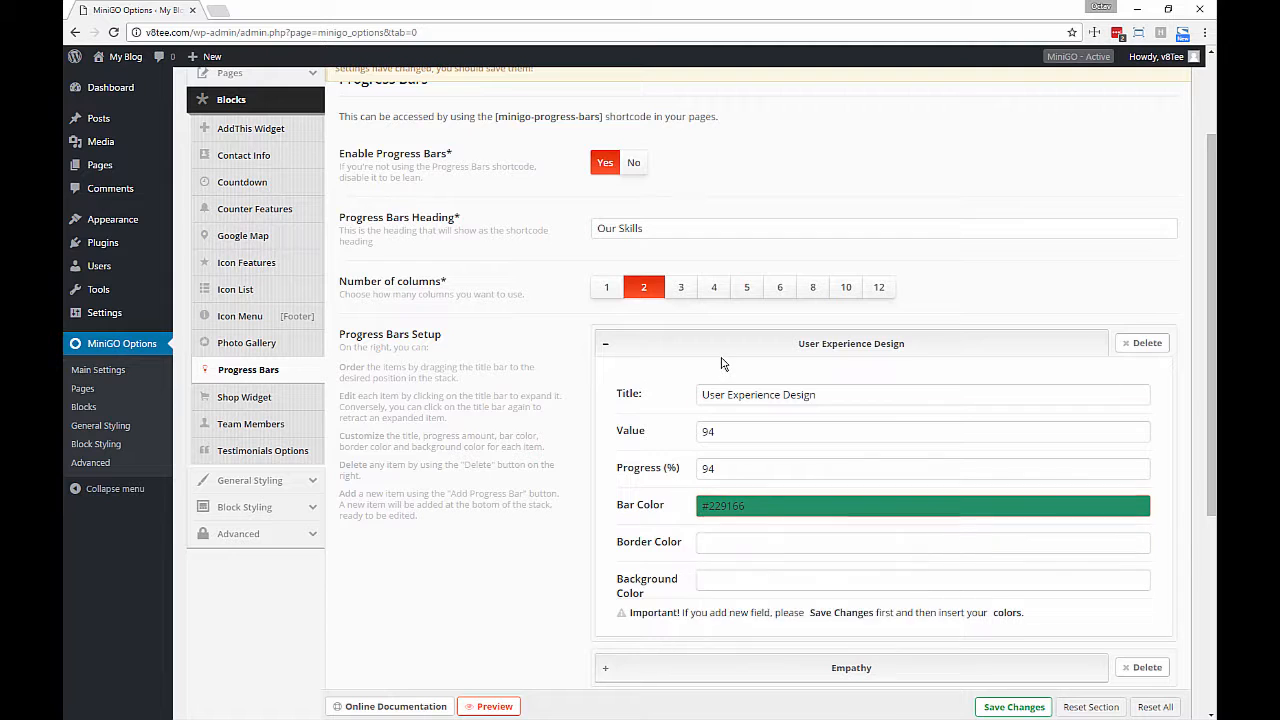
click(690, 339)
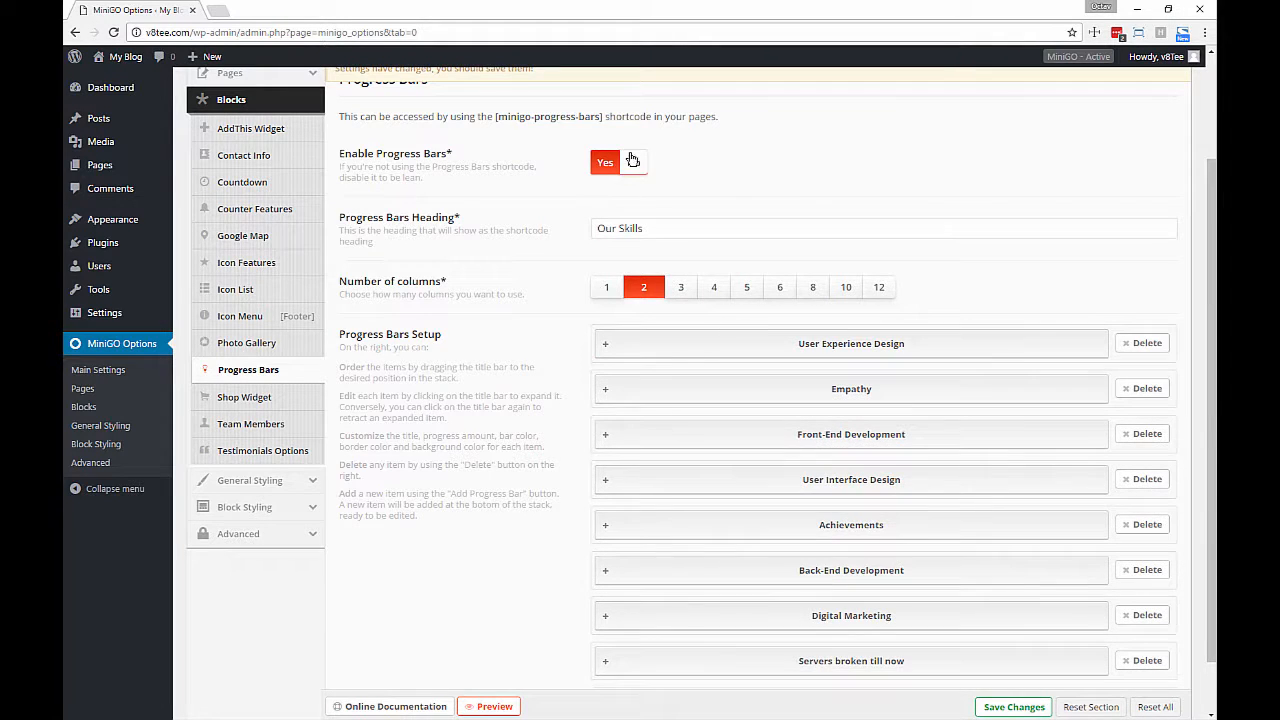
click(632, 160)
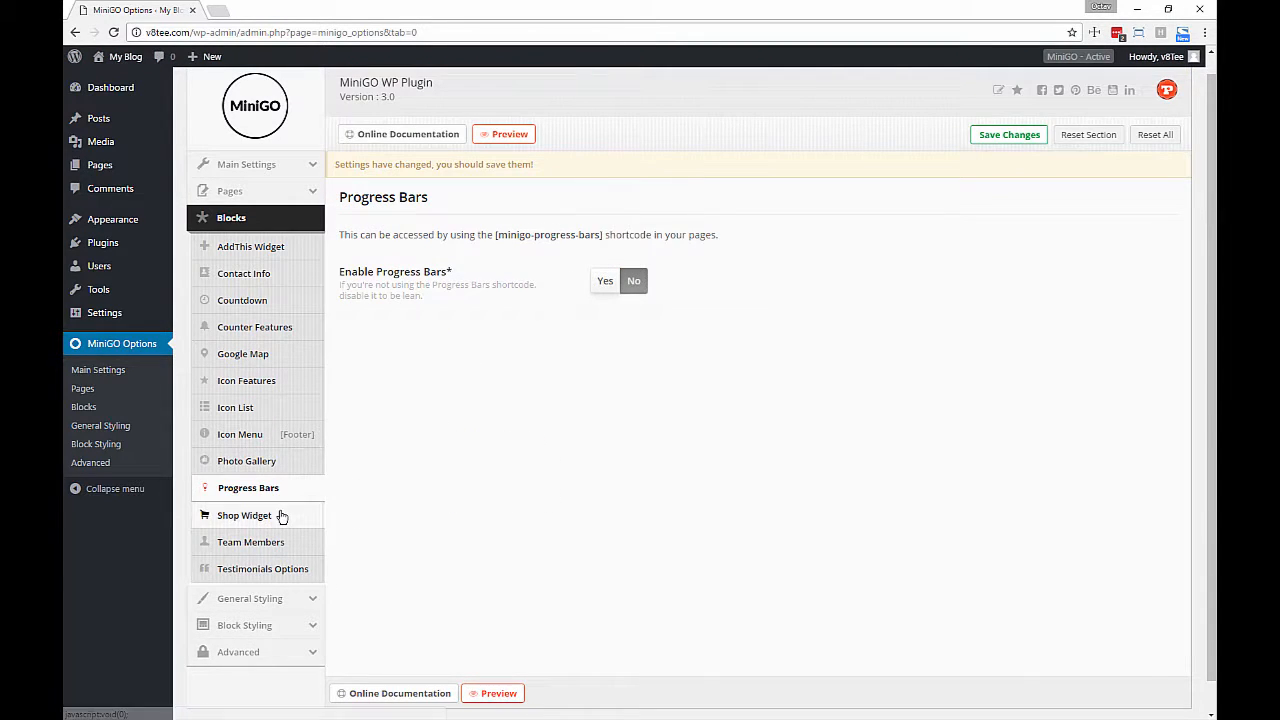
Step: In the Shop Widget block, try showing the content areas before and after the shop, turning each one back off
click(281, 516)
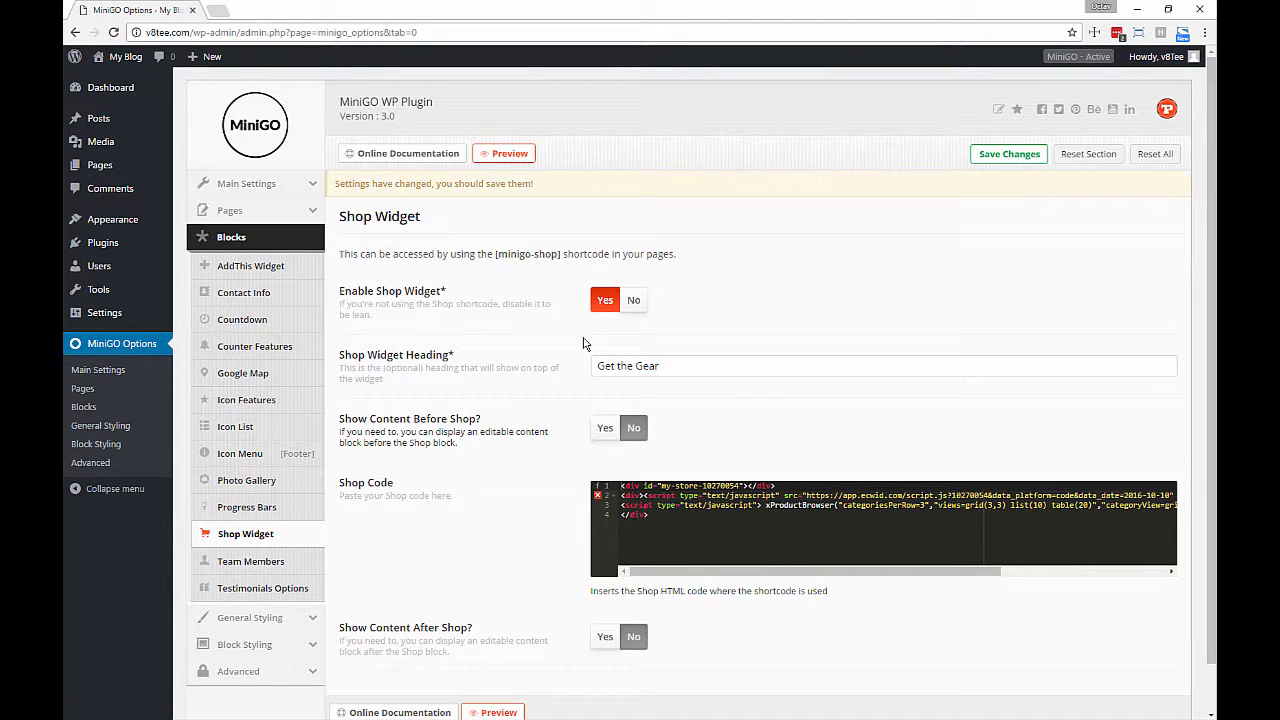
click(606, 428)
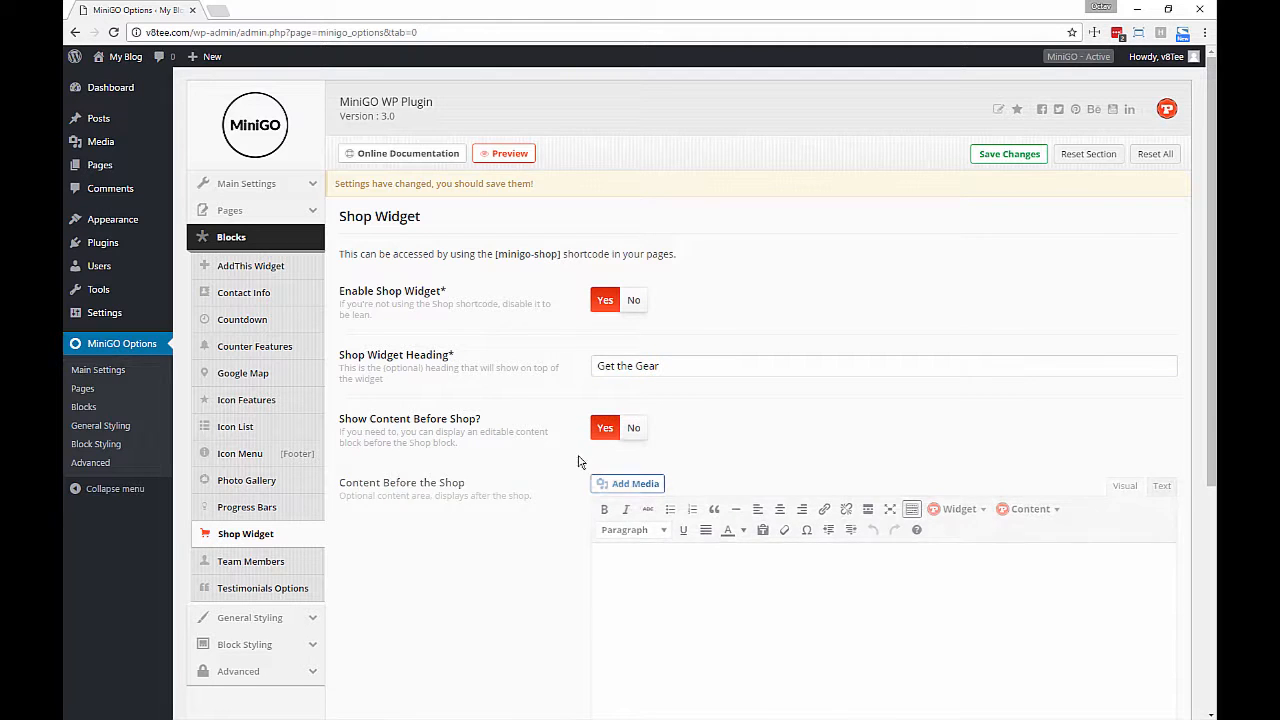
scroll(560, 460, down, 2)
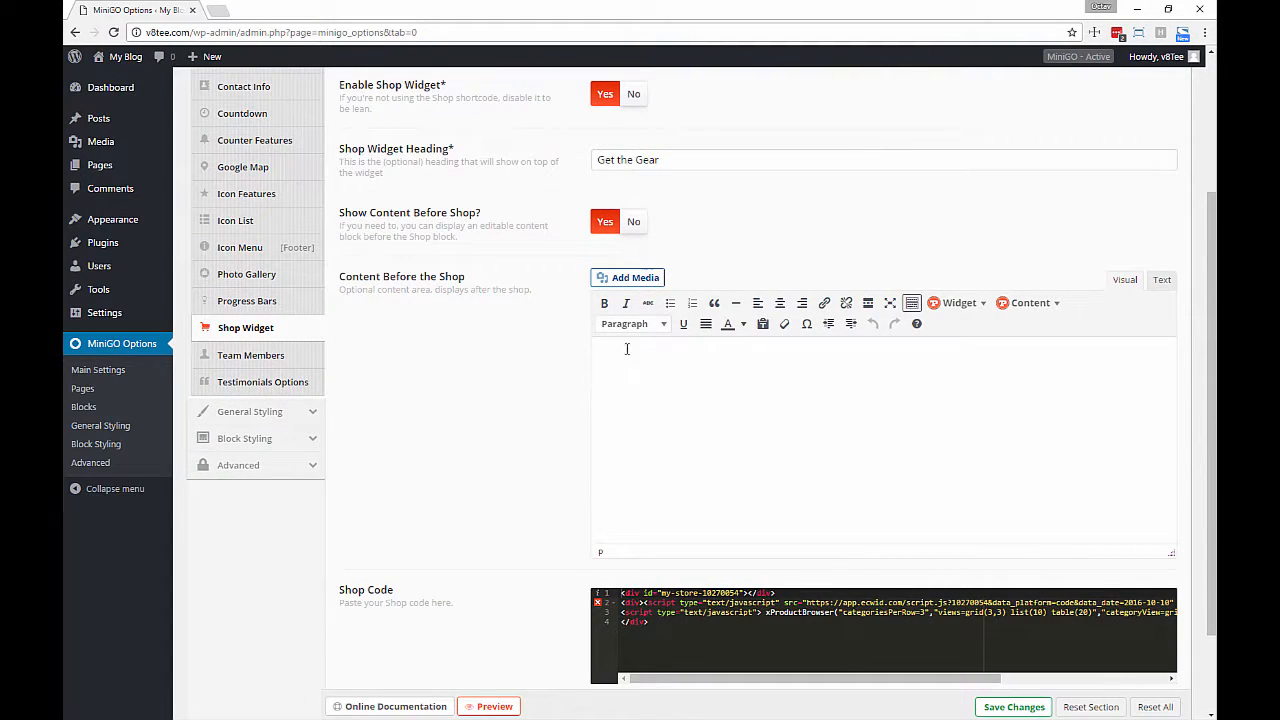
click(638, 236)
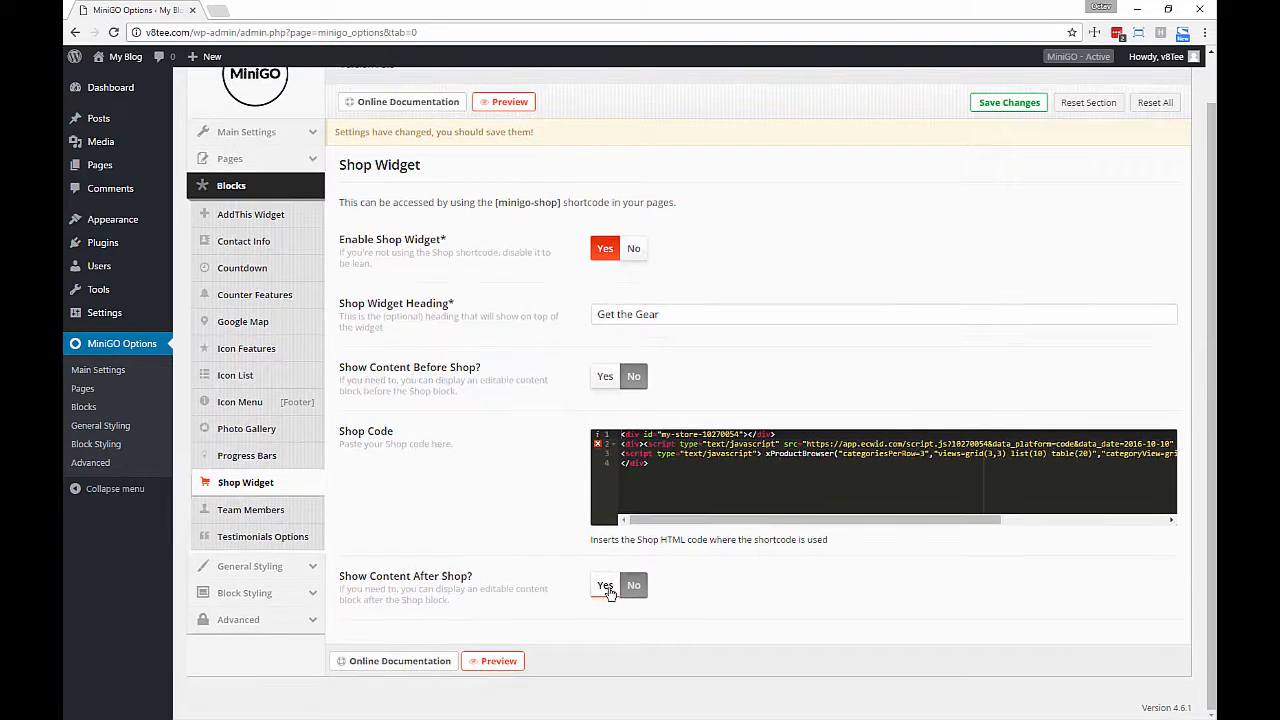
click(606, 588)
scroll(555, 572, down, 3)
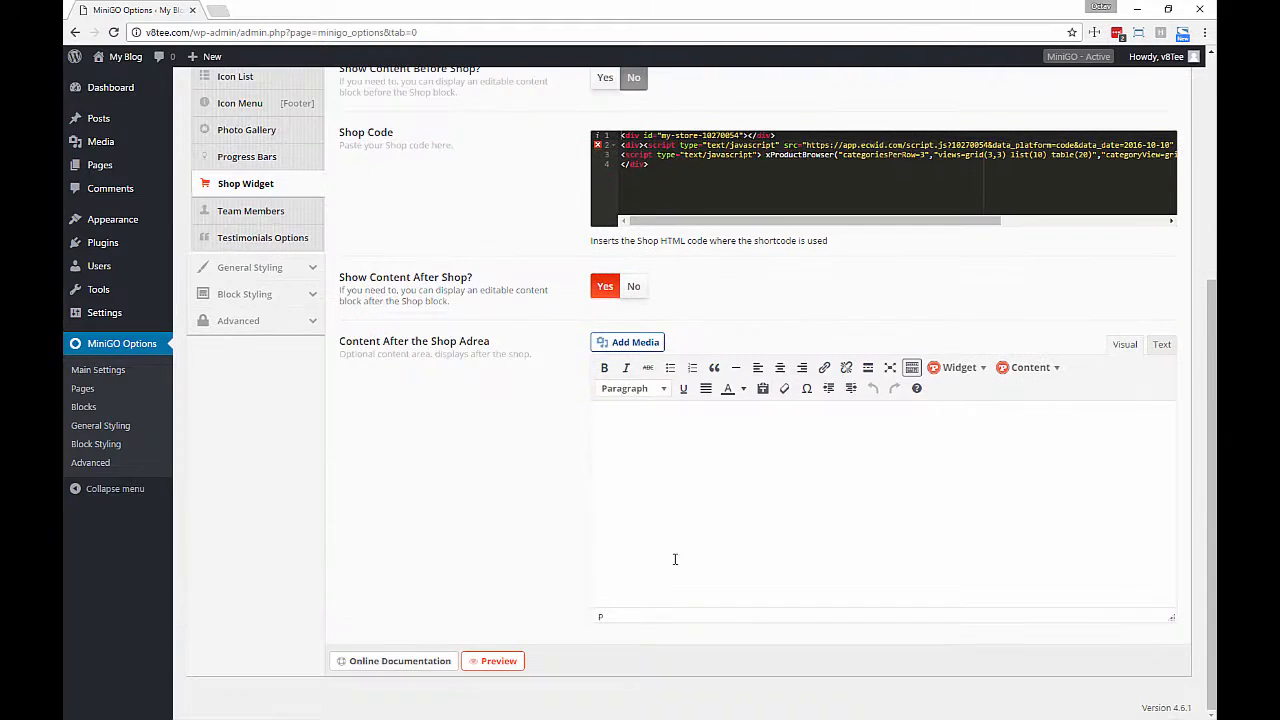
click(636, 292)
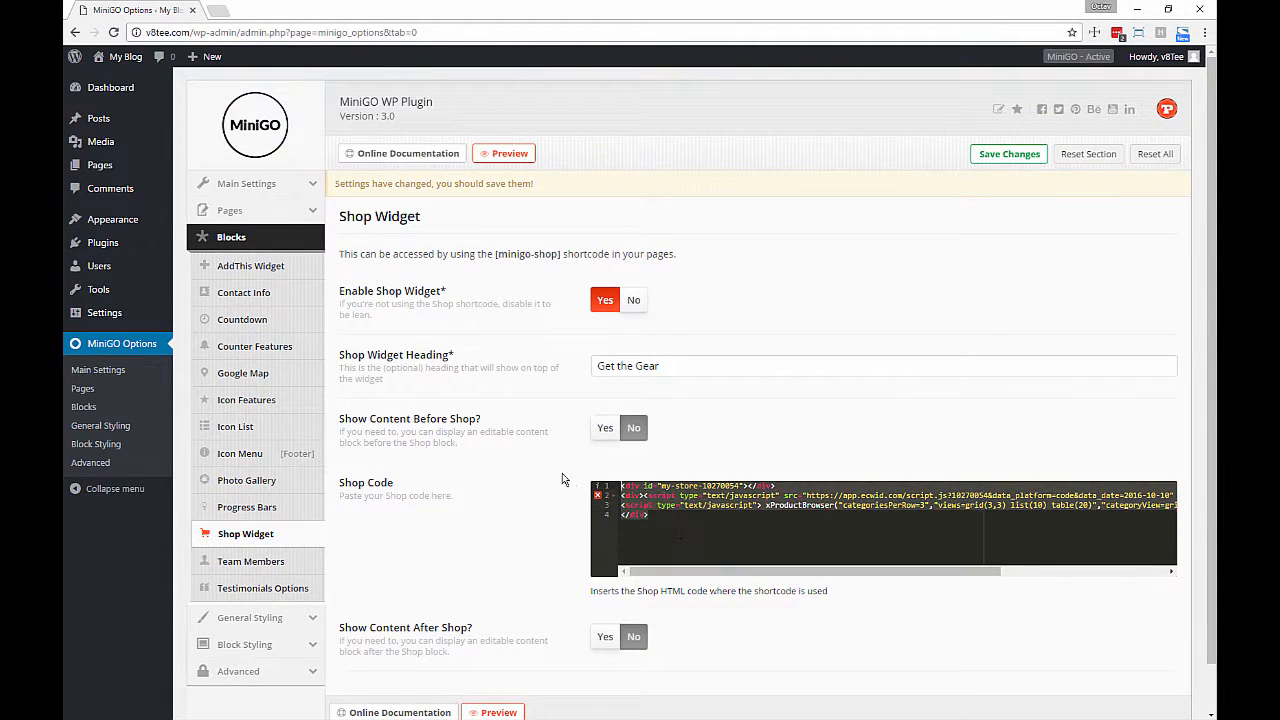
Step: Leave the shop code as it is and disable the Shop Widget
click(708, 548)
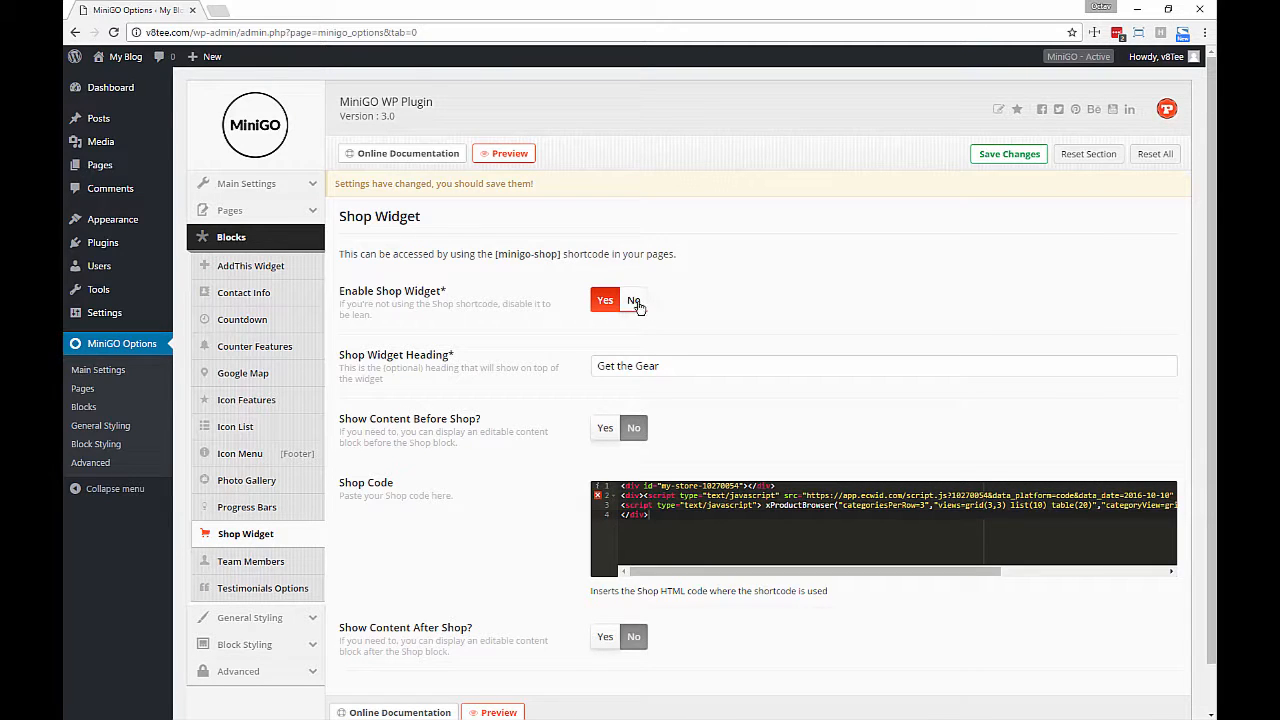
click(633, 302)
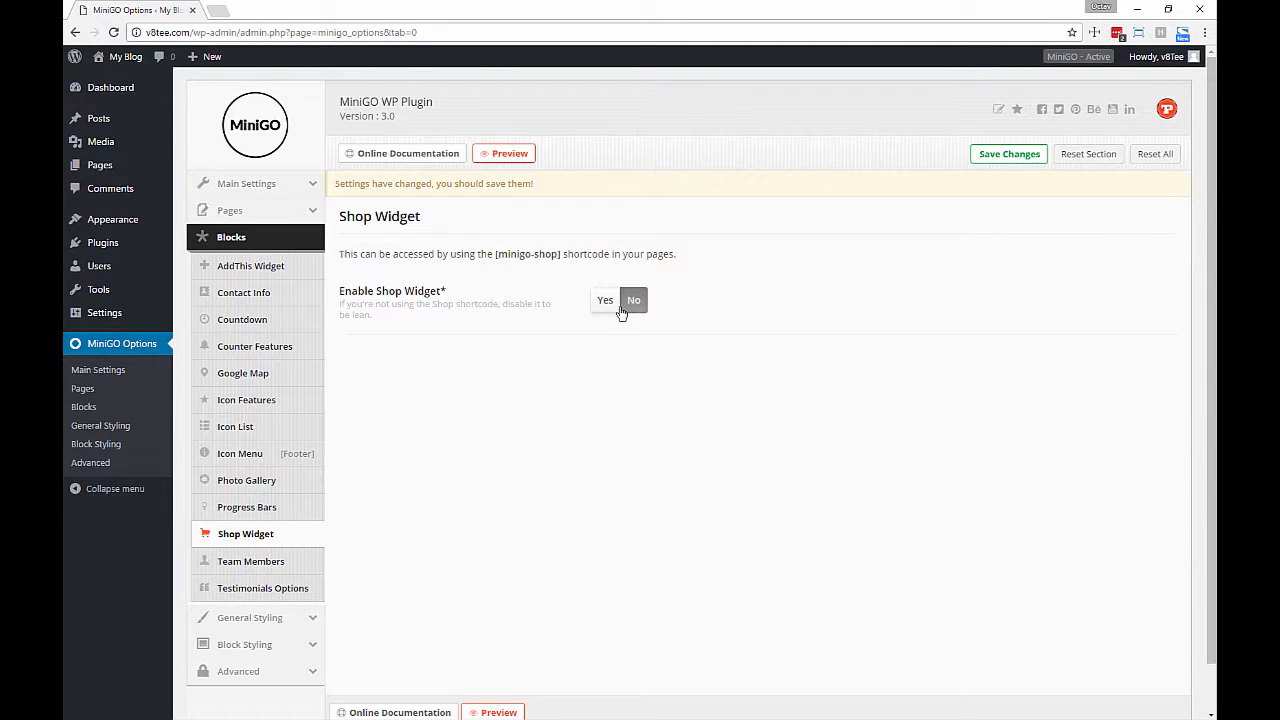
Step: Examine the Team Members block's heading, number of columns and list of team profiles
click(270, 568)
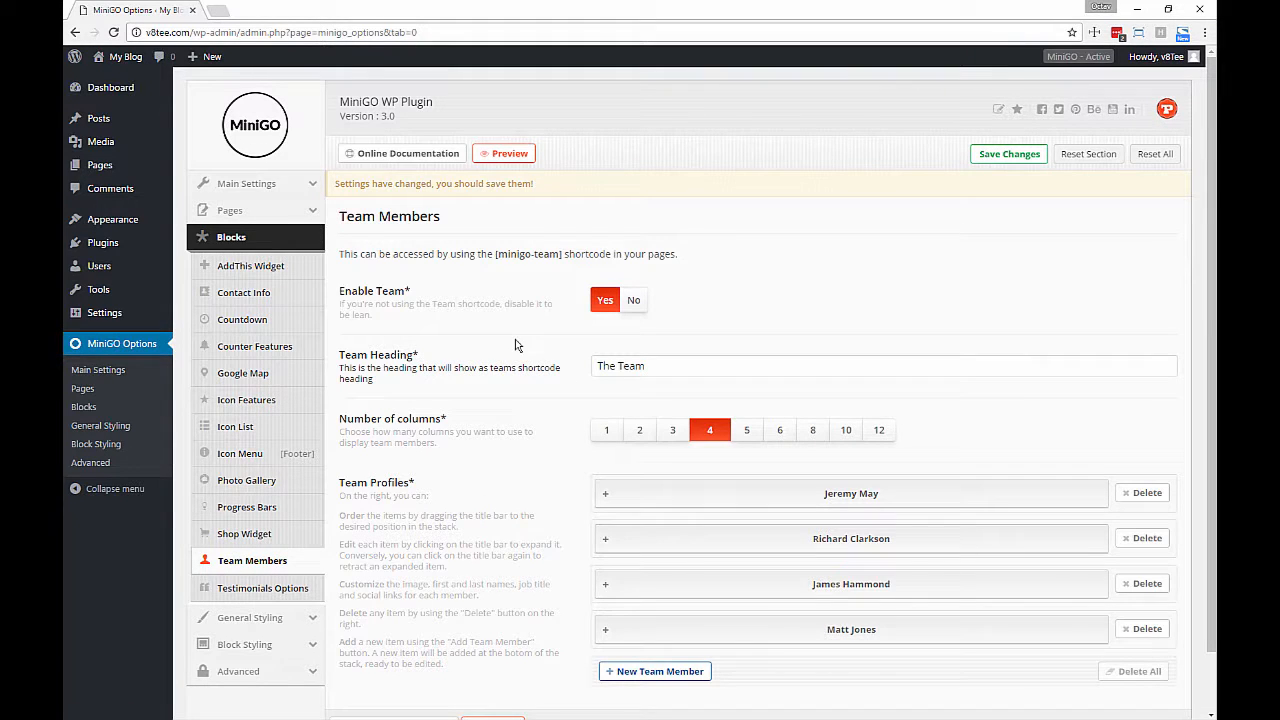
scroll(518, 345, down, 2)
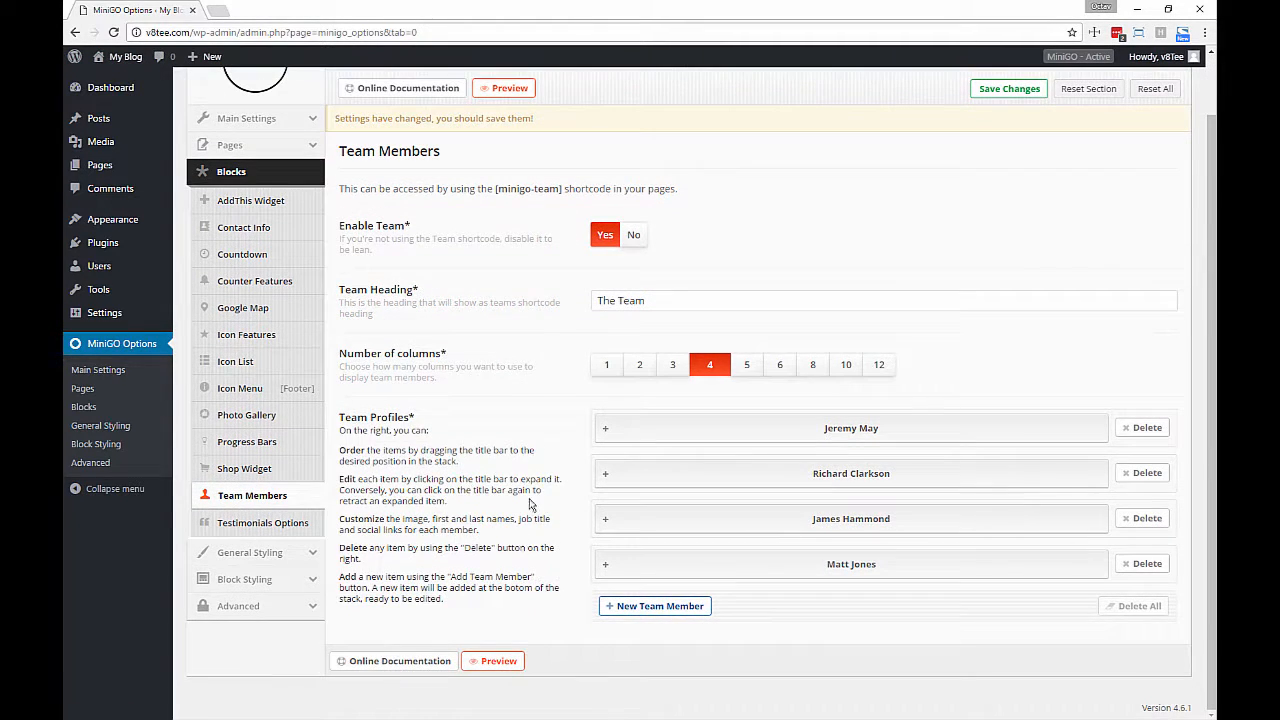
scroll(494, 337, up, 2)
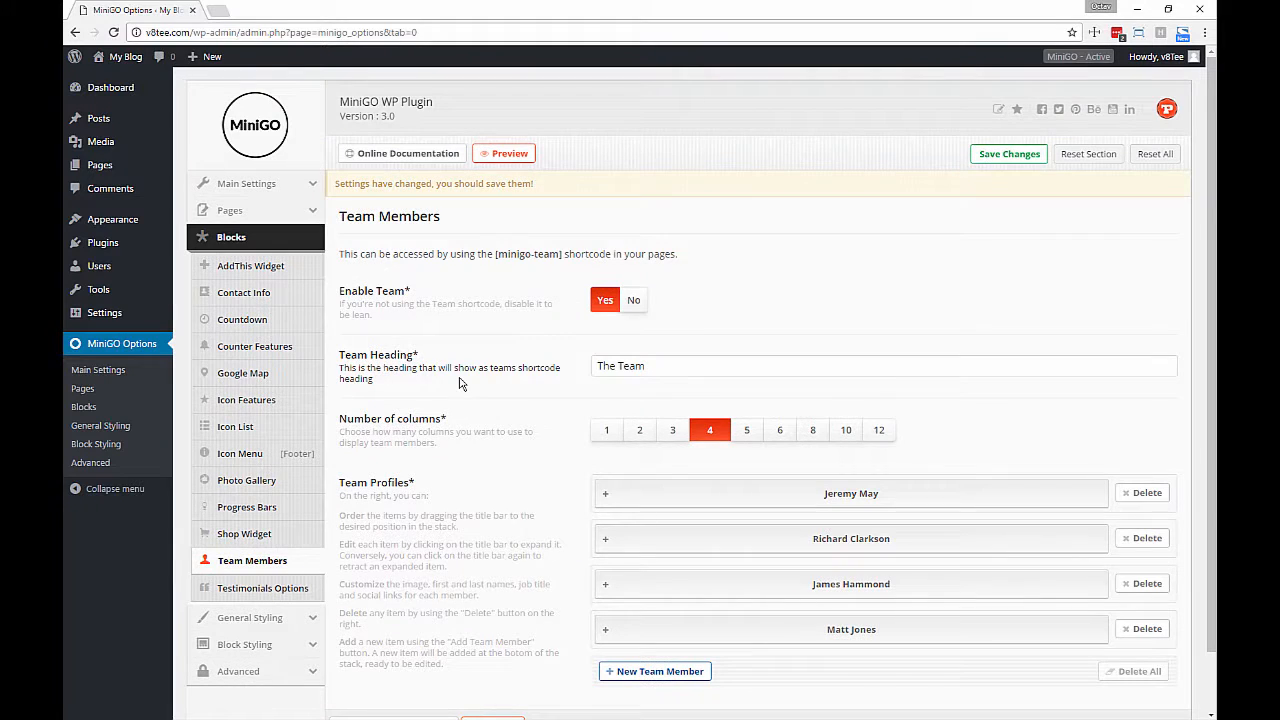
Step: Open the Testimonials options and examine the first testimonial's image, name, position, URL, icon and text, collapsing it again
click(260, 588)
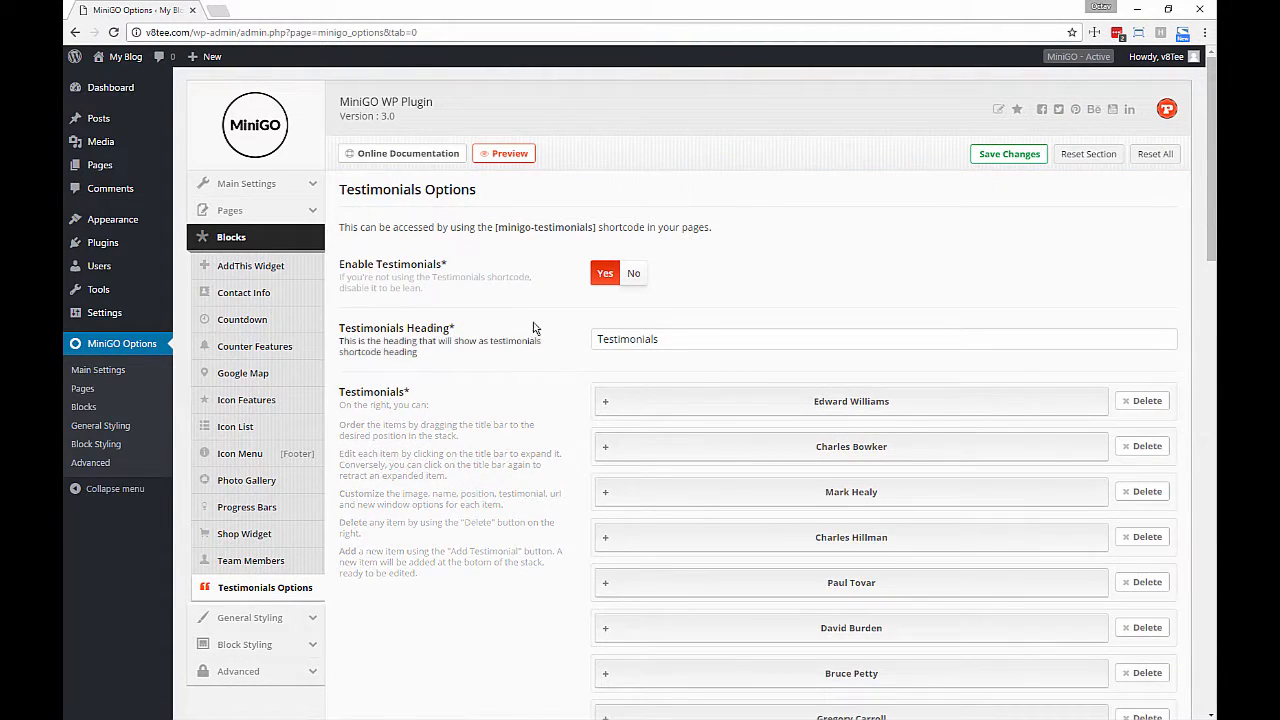
click(647, 411)
scroll(785, 341, down, 2)
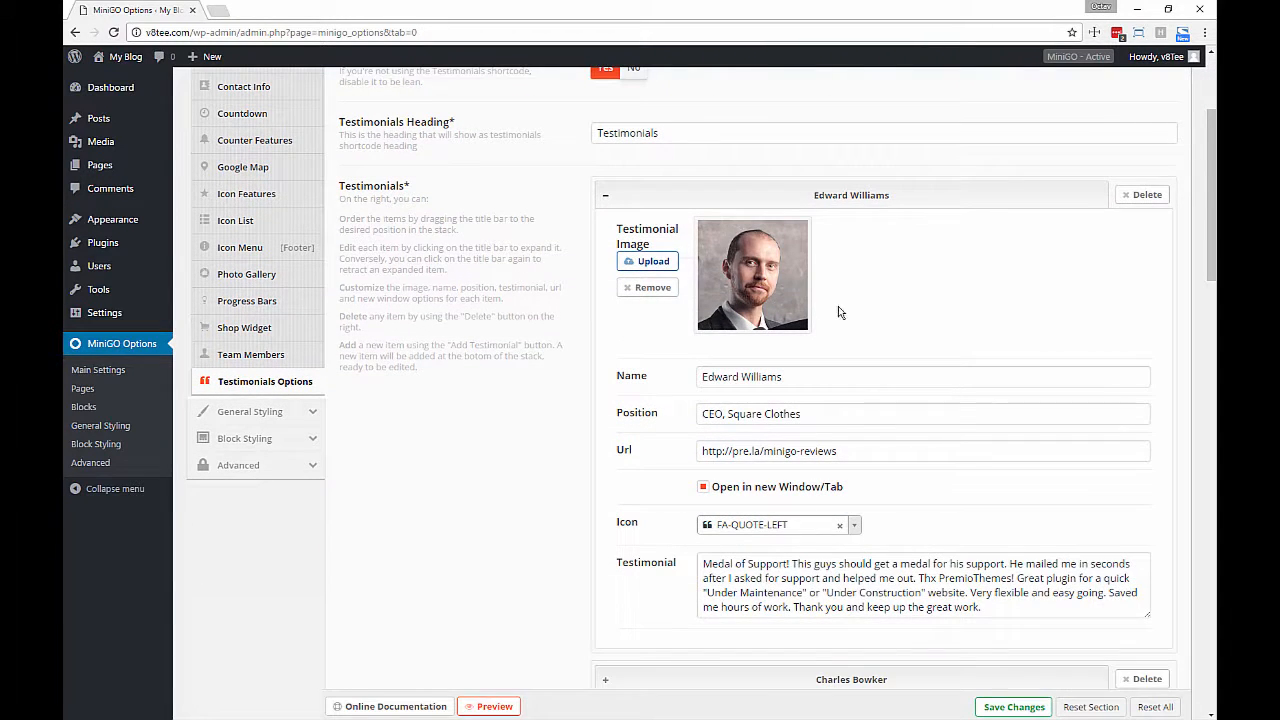
scroll(838, 310, down, 2)
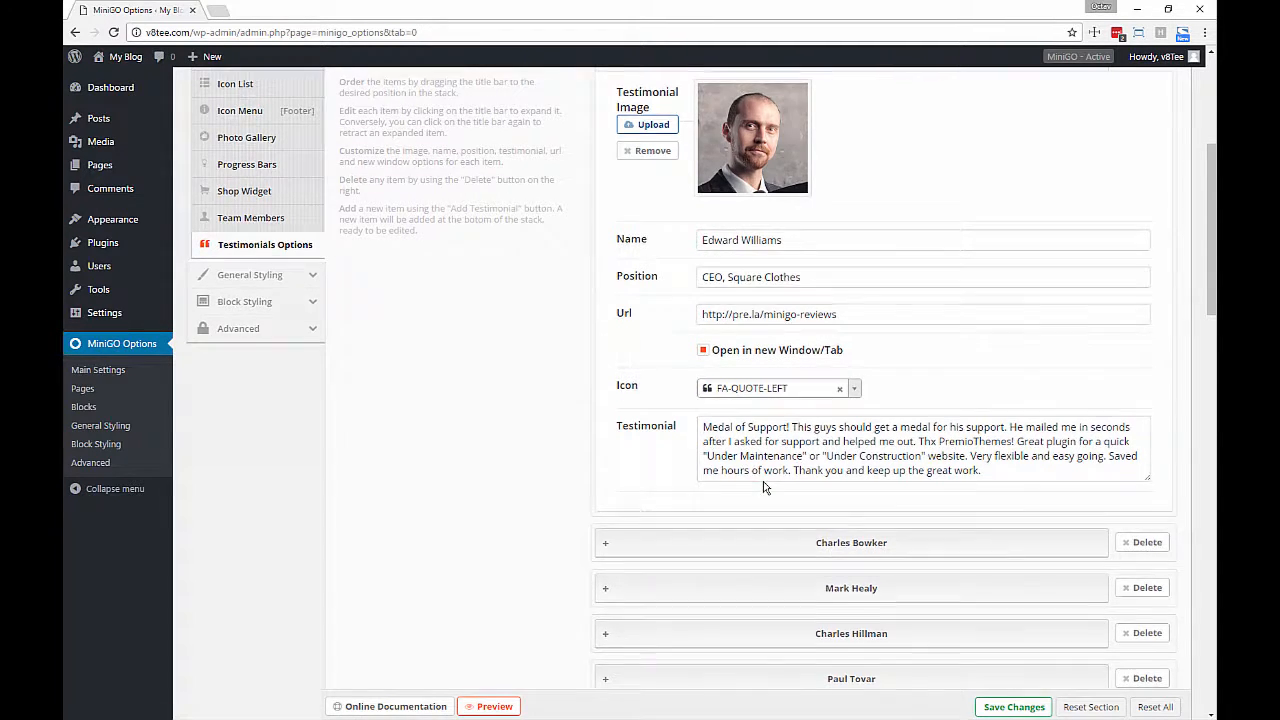
scroll(770, 487, up, 4)
click(766, 338)
scroll(738, 440, down, 4)
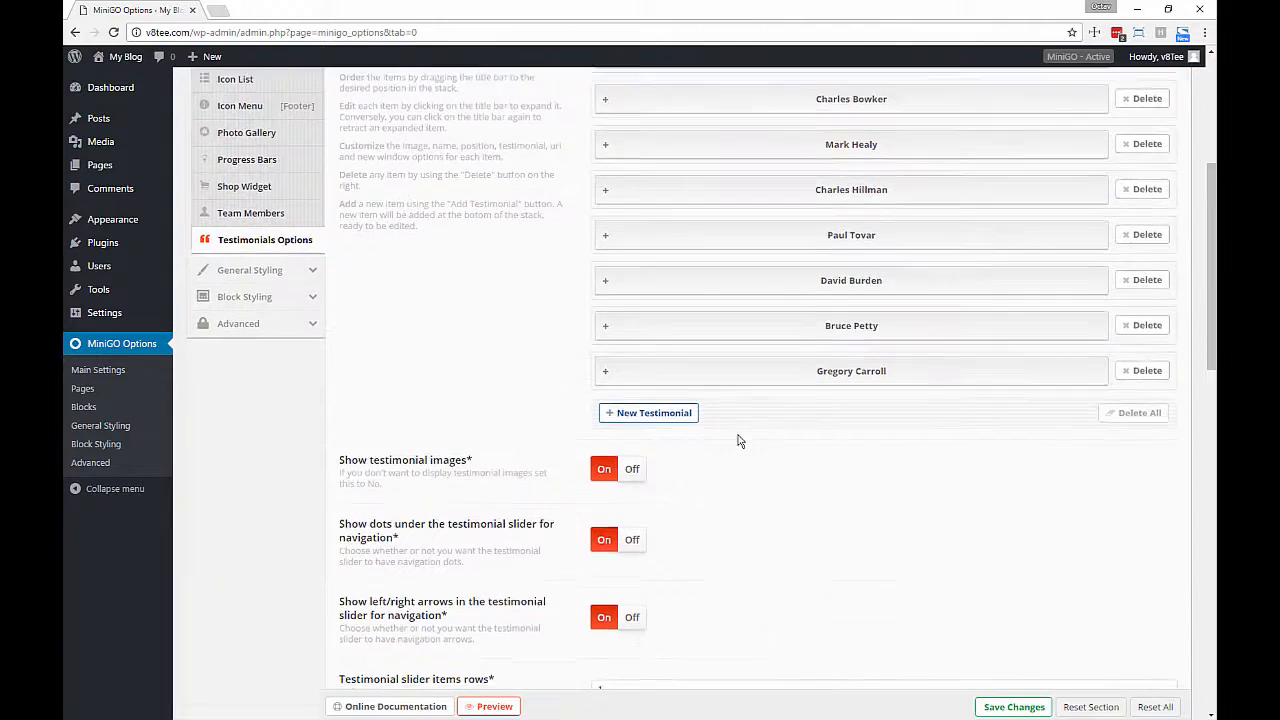
Step: Try turning the testimonial images off, switching them back on again
click(620, 279)
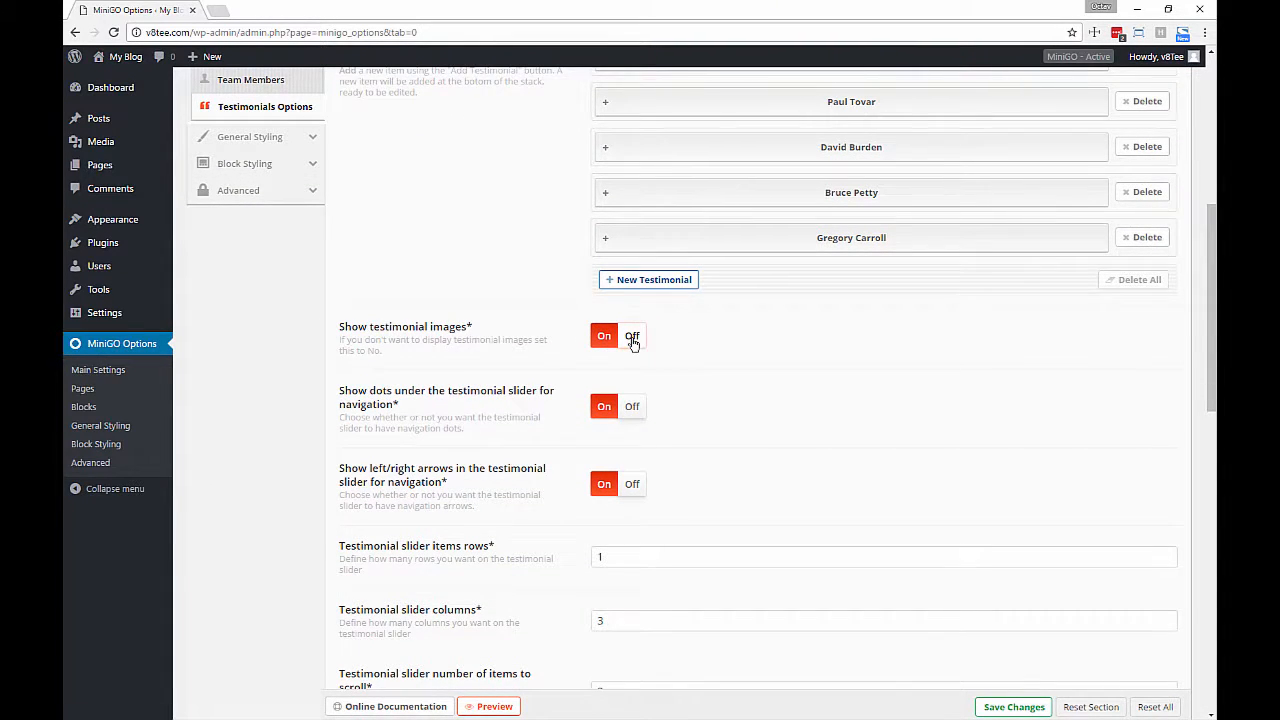
click(632, 340)
click(604, 362)
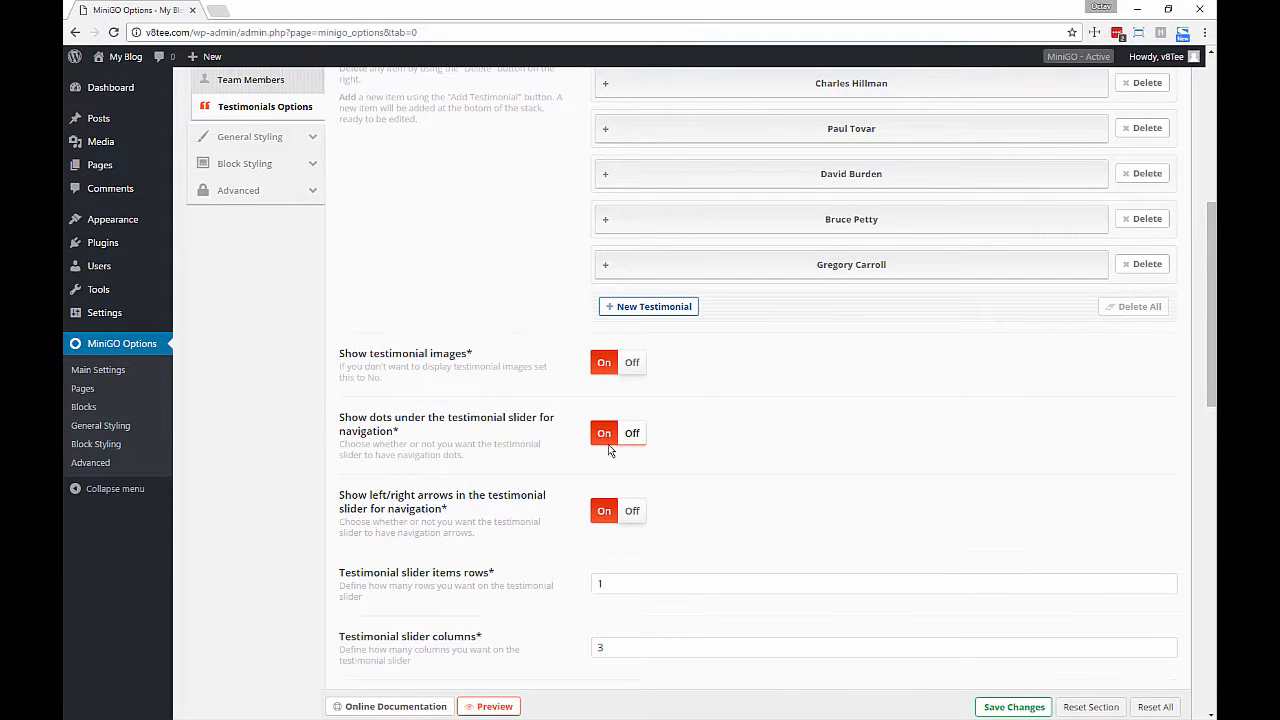
Step: Look over the testimonial slider and breakpoint settings, disable Testimonials and save the changes
scroll(621, 552, down, 9)
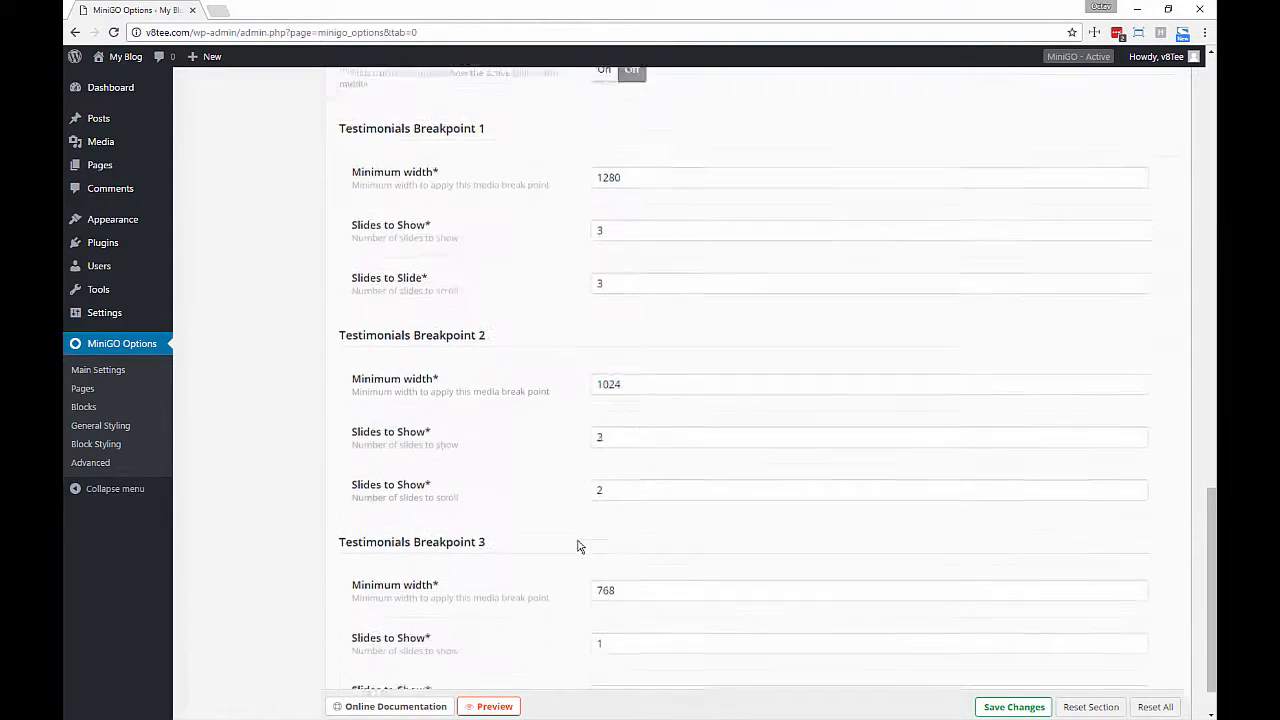
scroll(577, 546, up, 8)
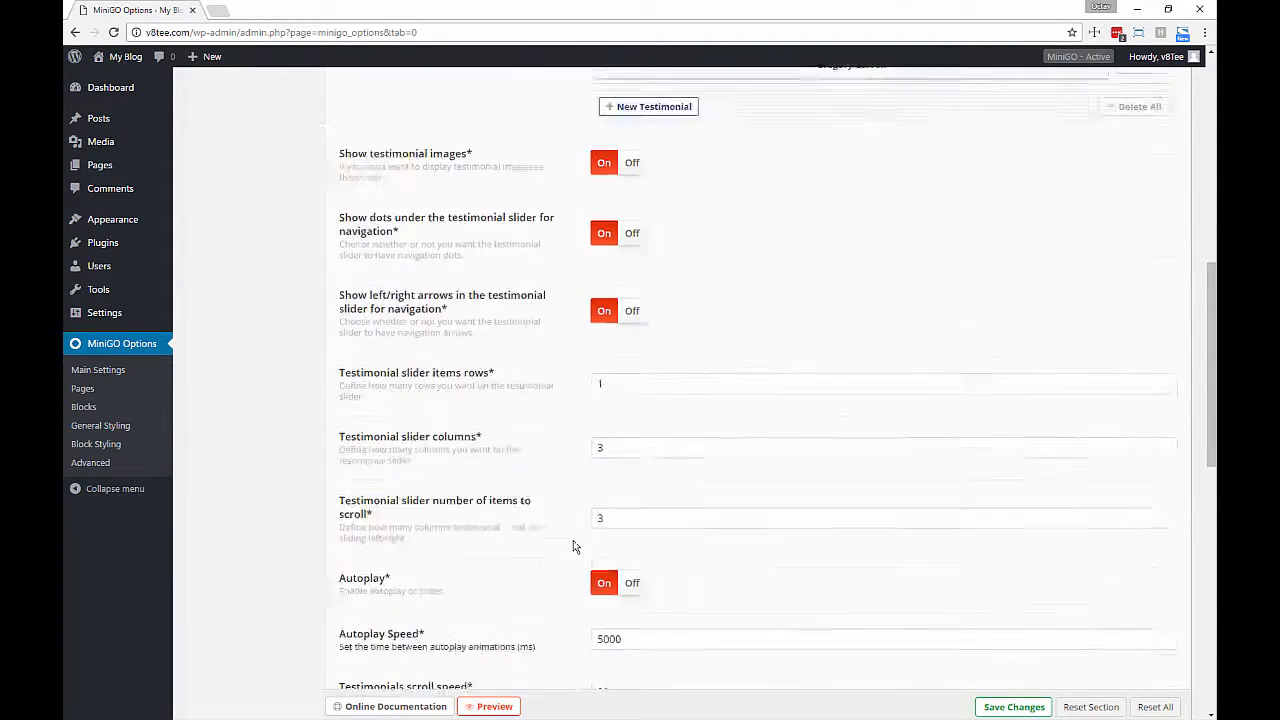
scroll(573, 540, up, 6)
click(633, 231)
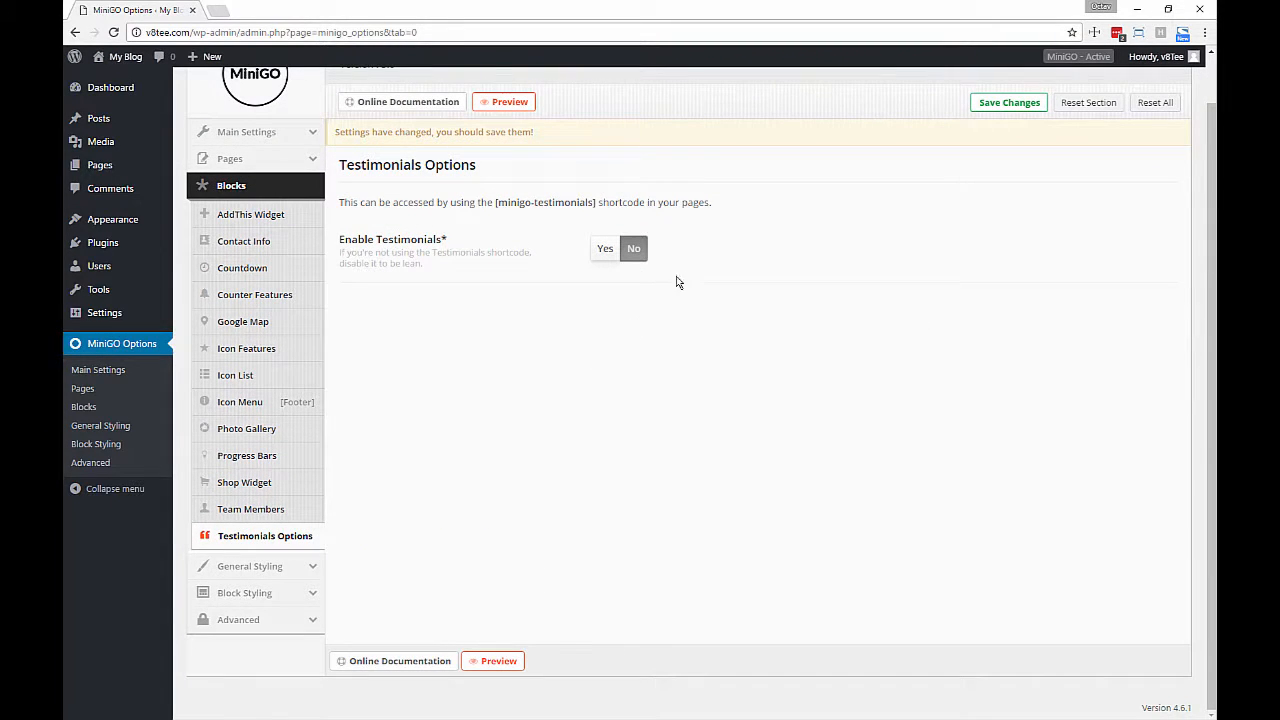
click(1009, 102)
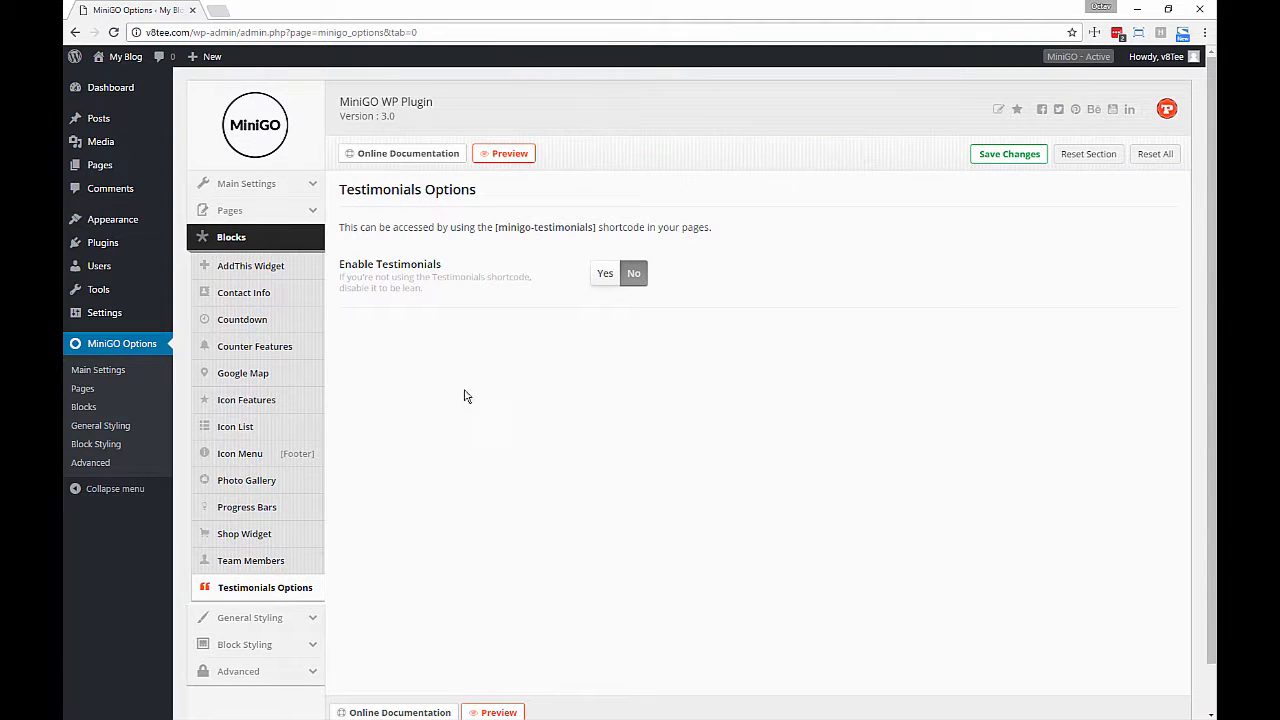
Step: In the Icon Menu [Footer] block, delete the copyright notice, Connect on Linkedin and Behance Portfolio links
click(268, 455)
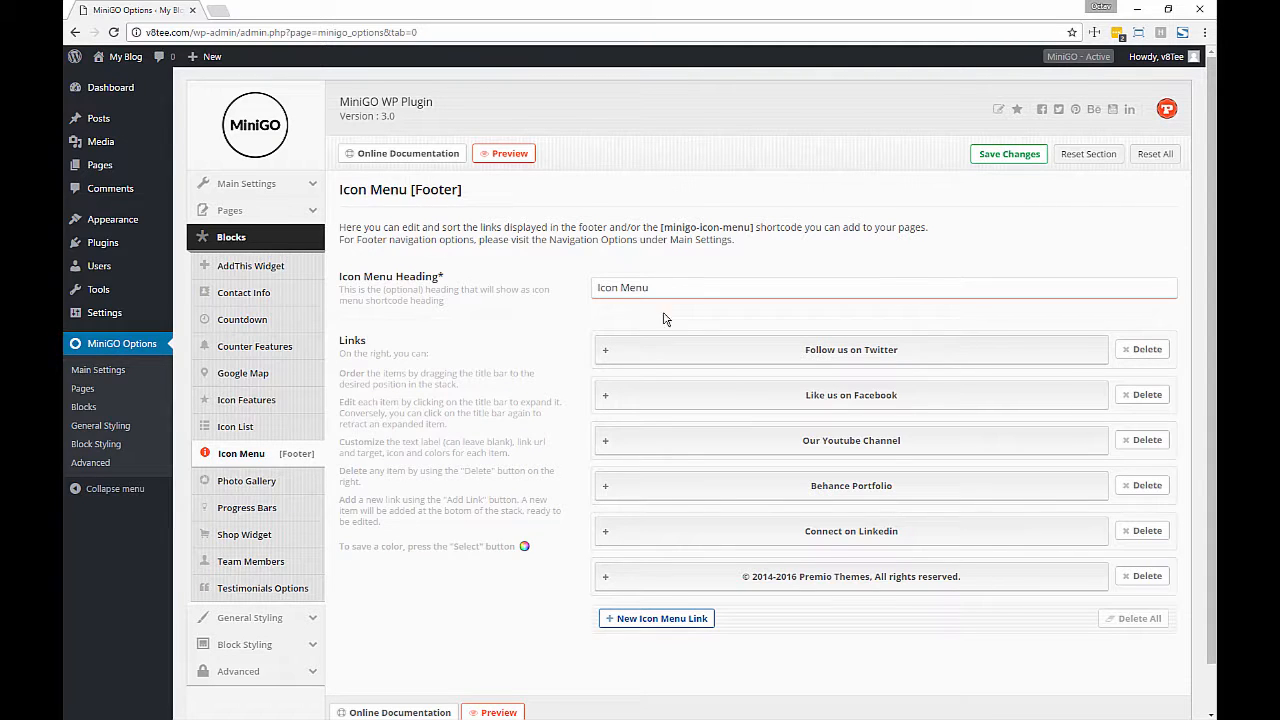
click(1130, 576)
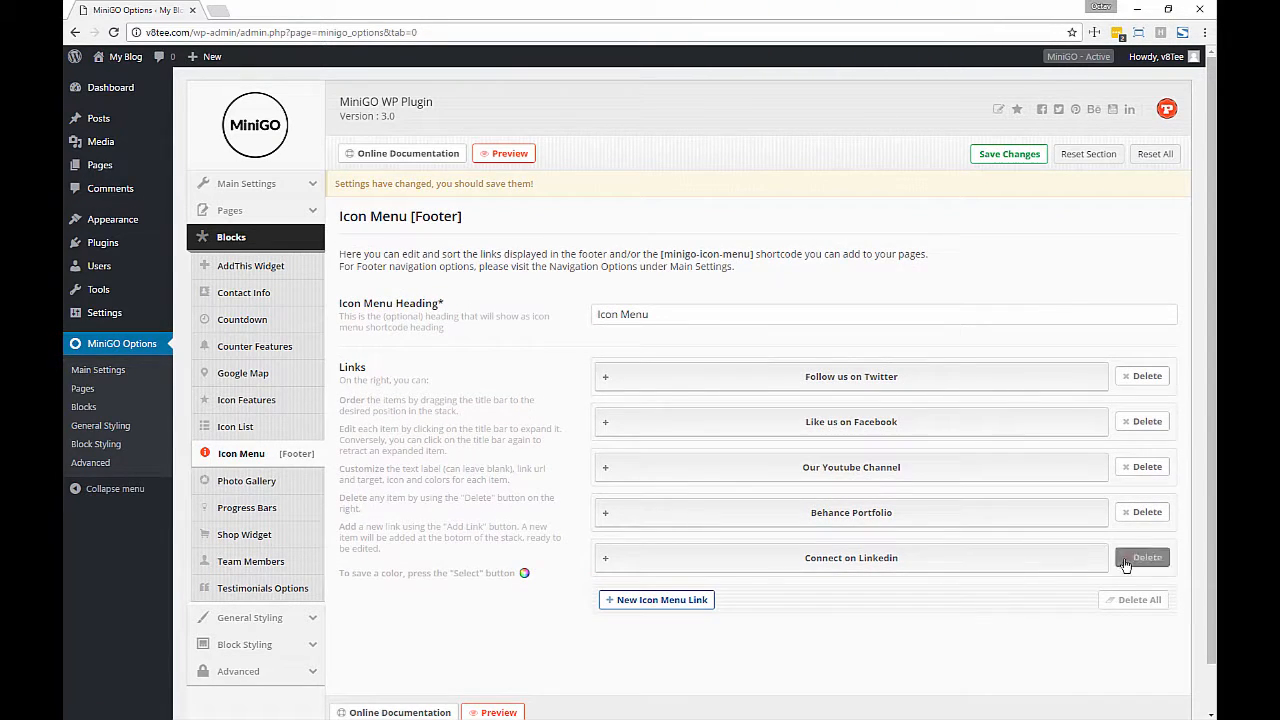
click(1140, 558)
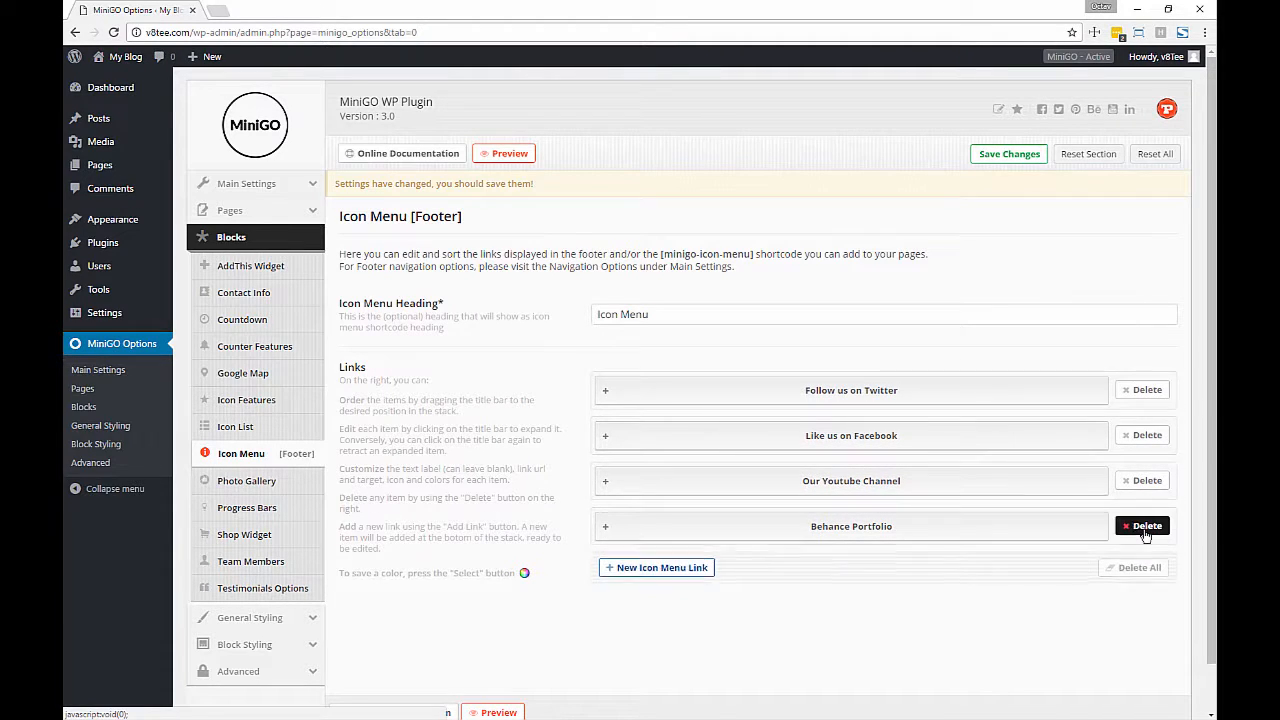
click(1145, 526)
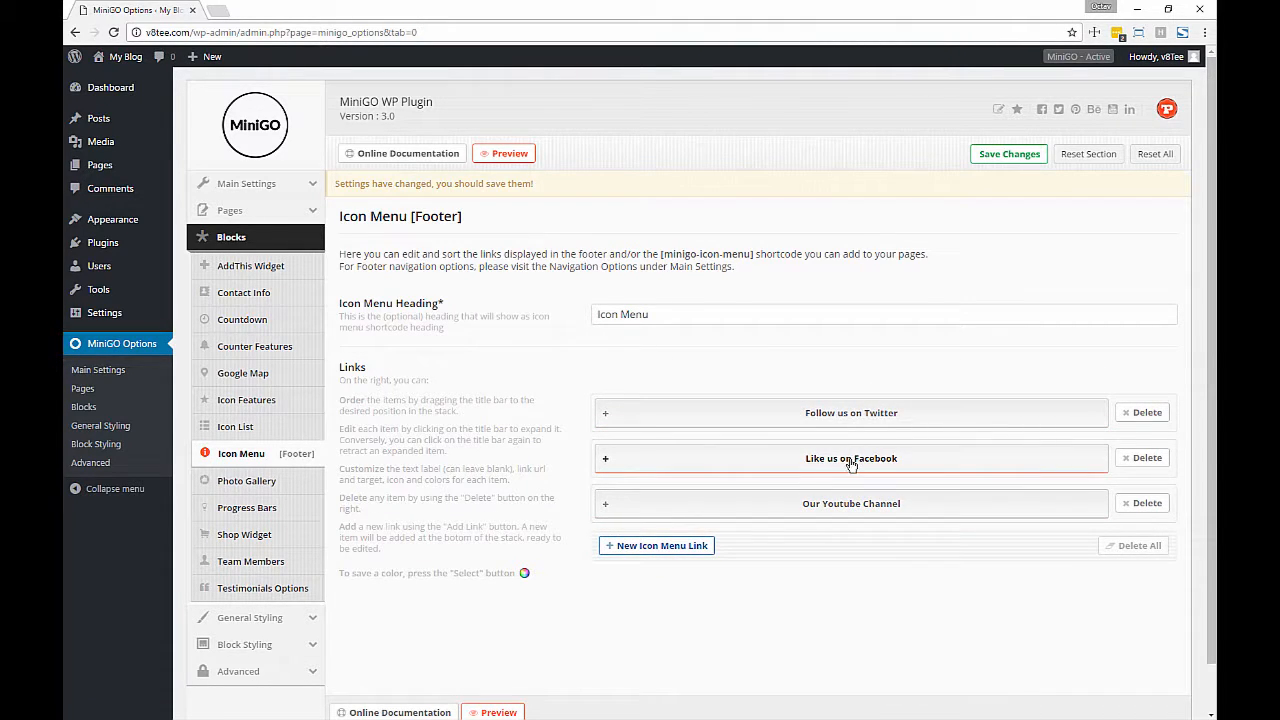
Step: Move the Facebook link below the Youtube link and change the Twitter link's text to "Our Twitter"
drag(848, 462, 865, 483)
click(900, 413)
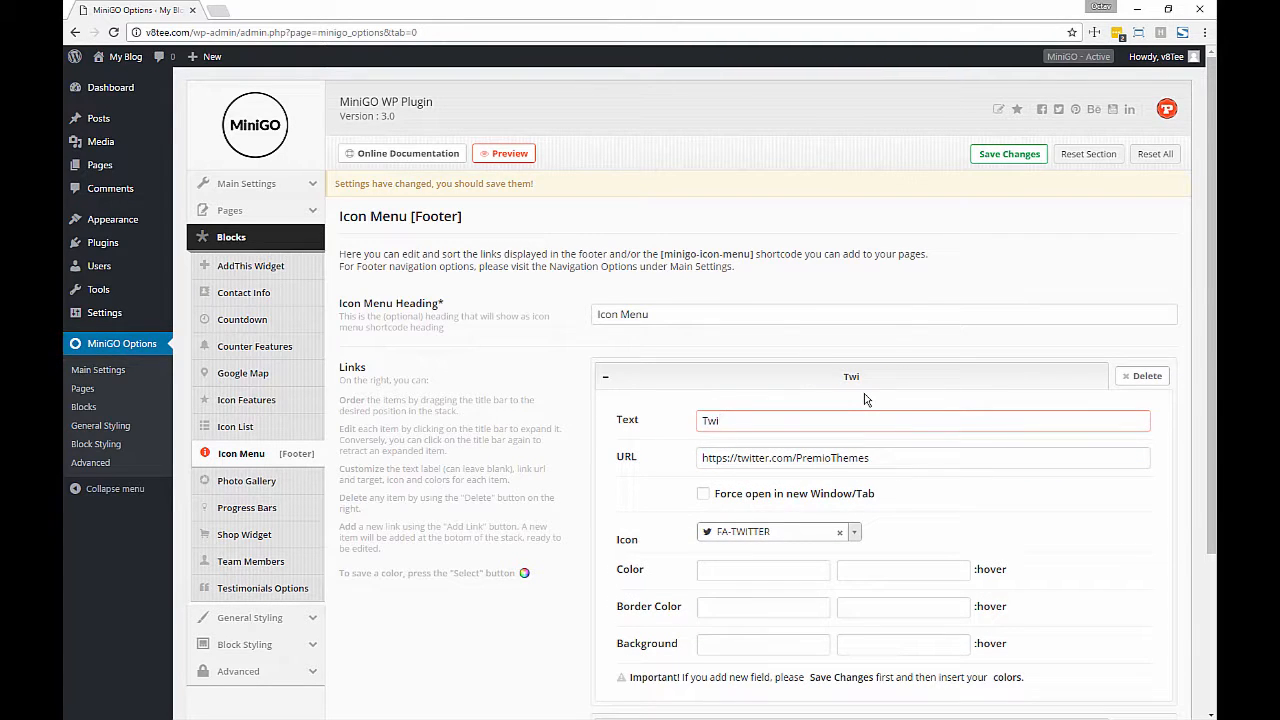
scroll(897, 393, down, 2)
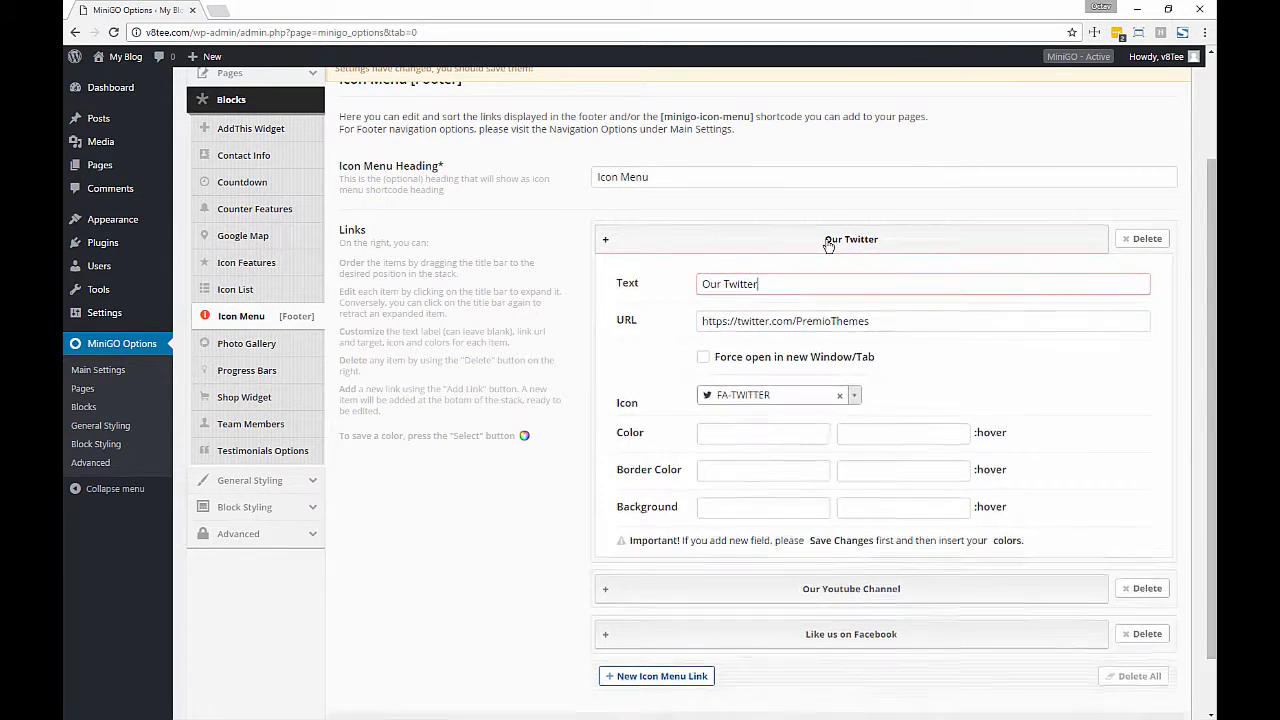
click(829, 240)
Step: Set the Our Youtube Channel link's icon to FA-YOUTUBE-PLAY and collapse the item
click(837, 406)
click(765, 526)
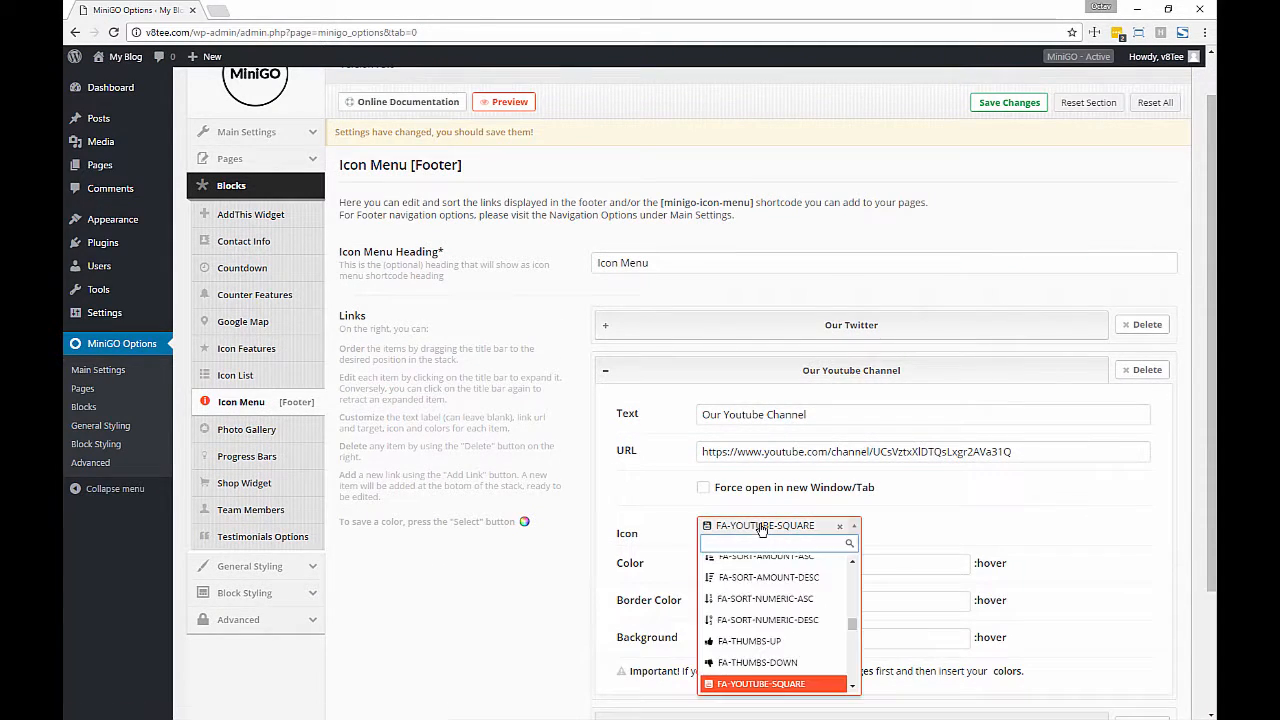
text(you)
key(Return)
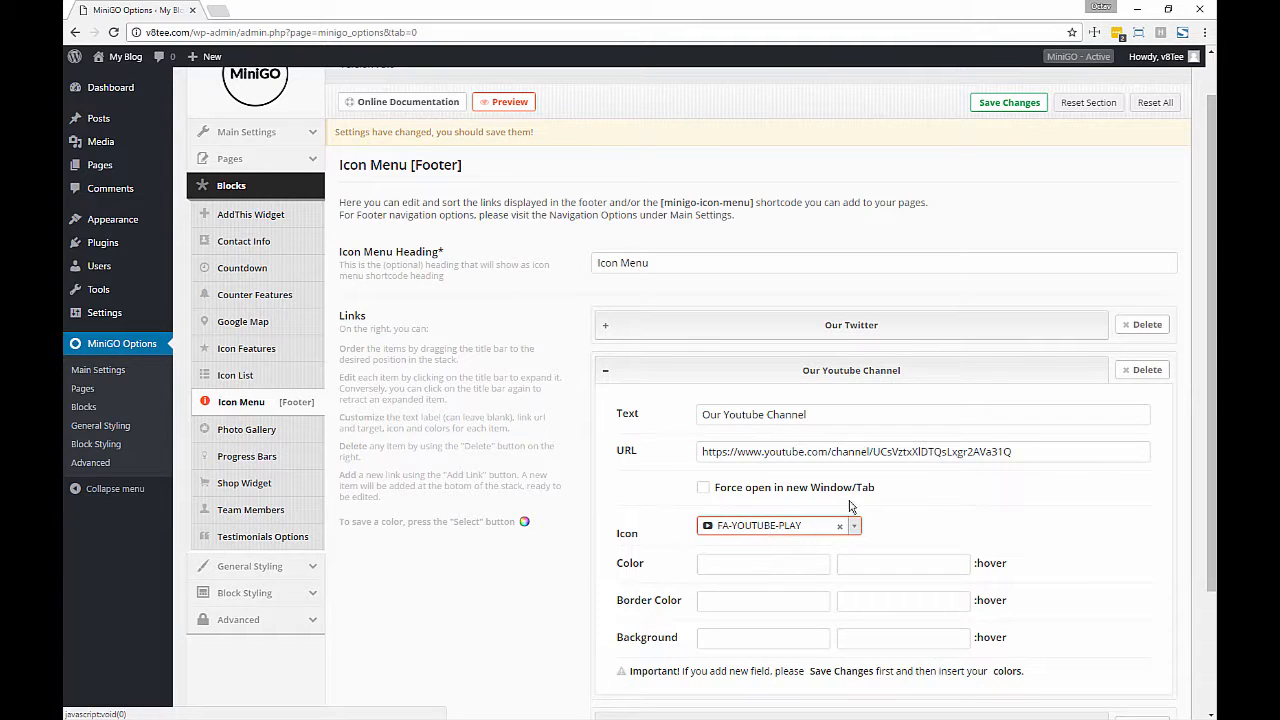
click(873, 371)
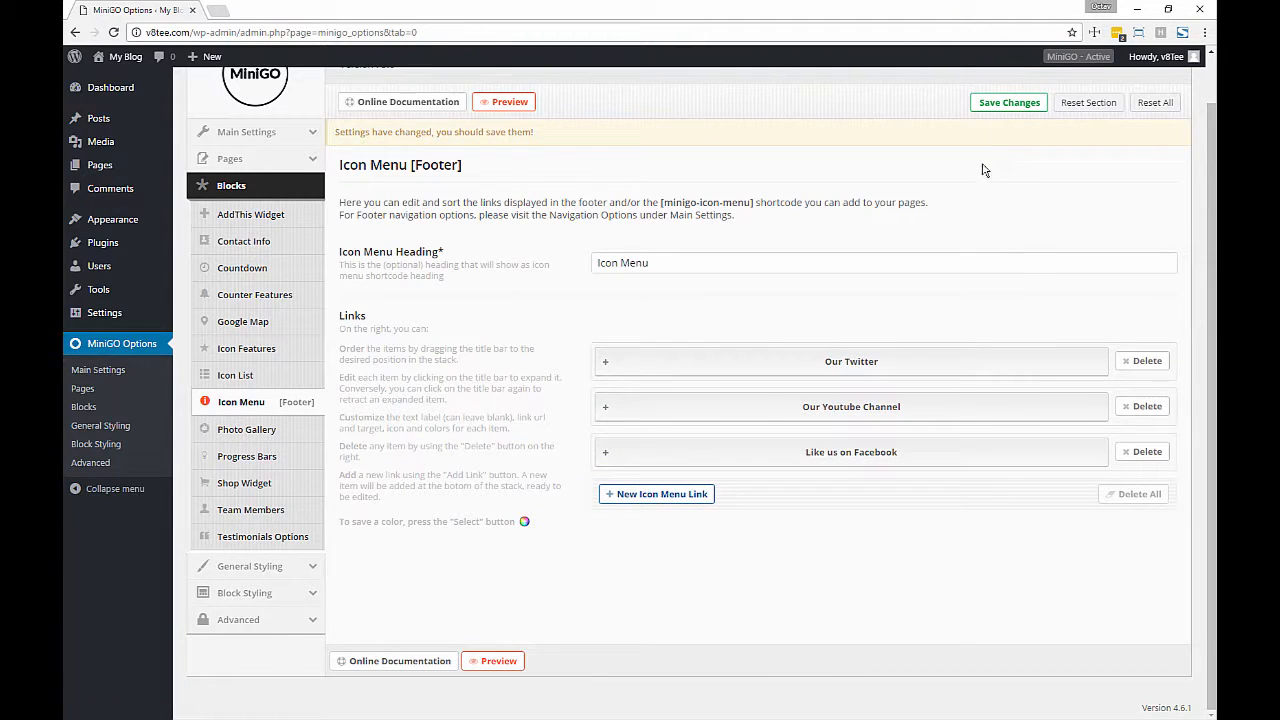
Step: Save the icon menu changes and check the footer icons in the site preview
click(1003, 104)
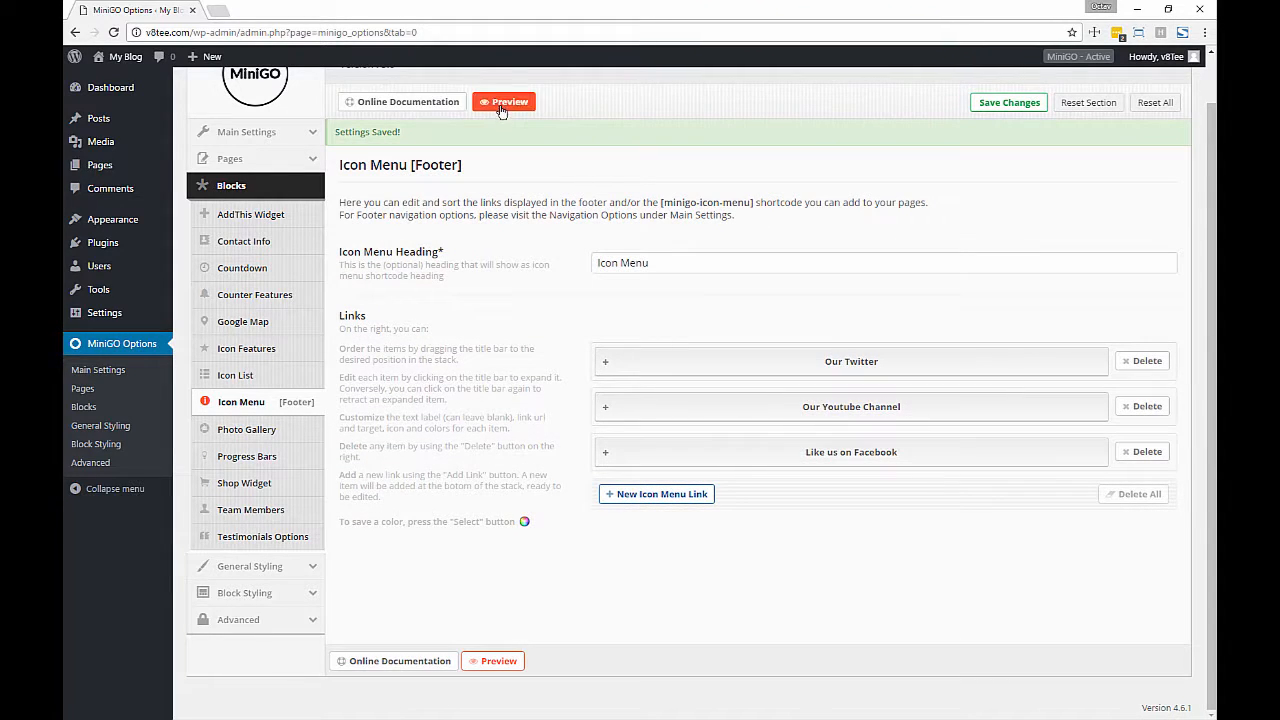
click(501, 103)
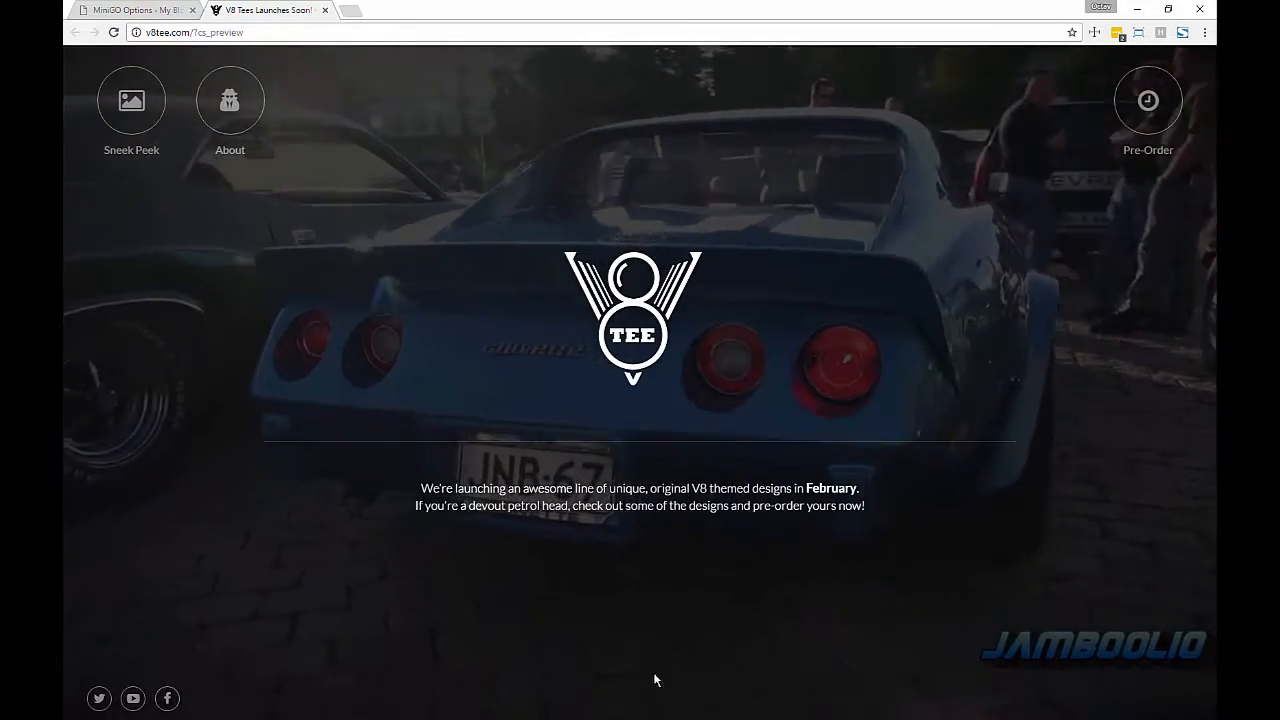
click(133, 12)
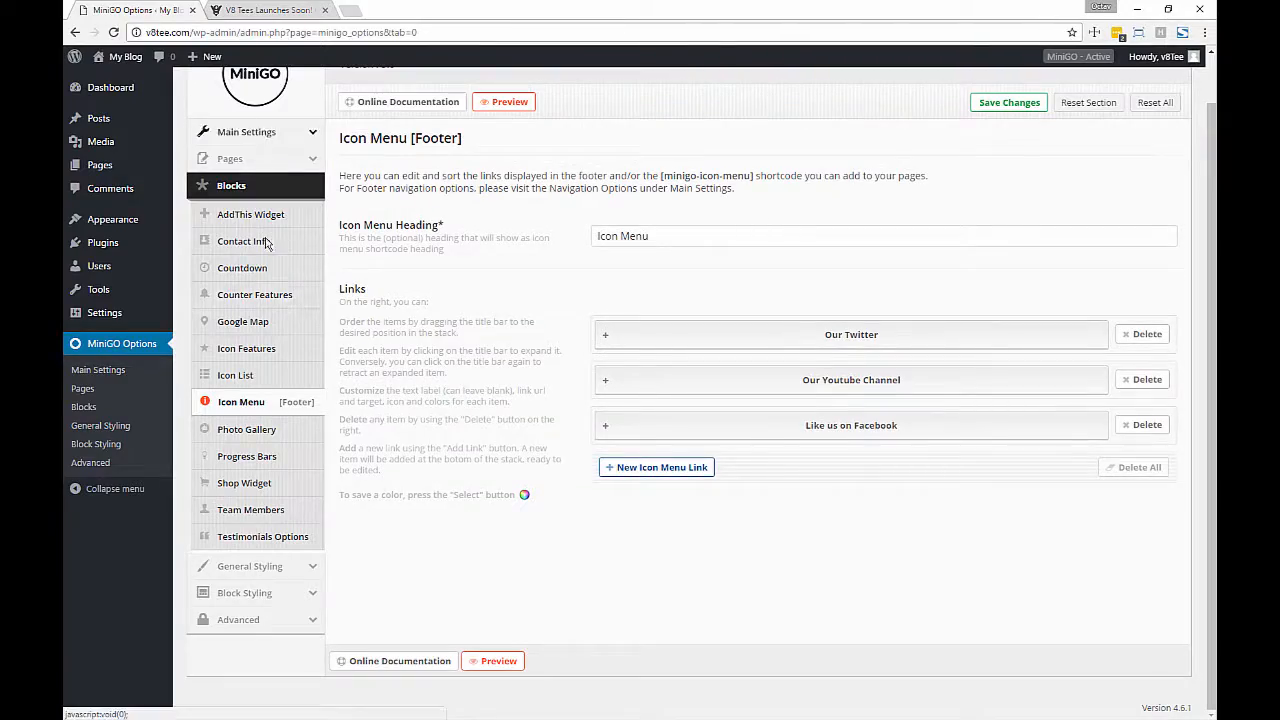
Step: Set the Footer Horizontal Align to Center in the Footer Navigation settings and save the changes
click(246, 131)
click(251, 246)
scroll(676, 452, down, 2)
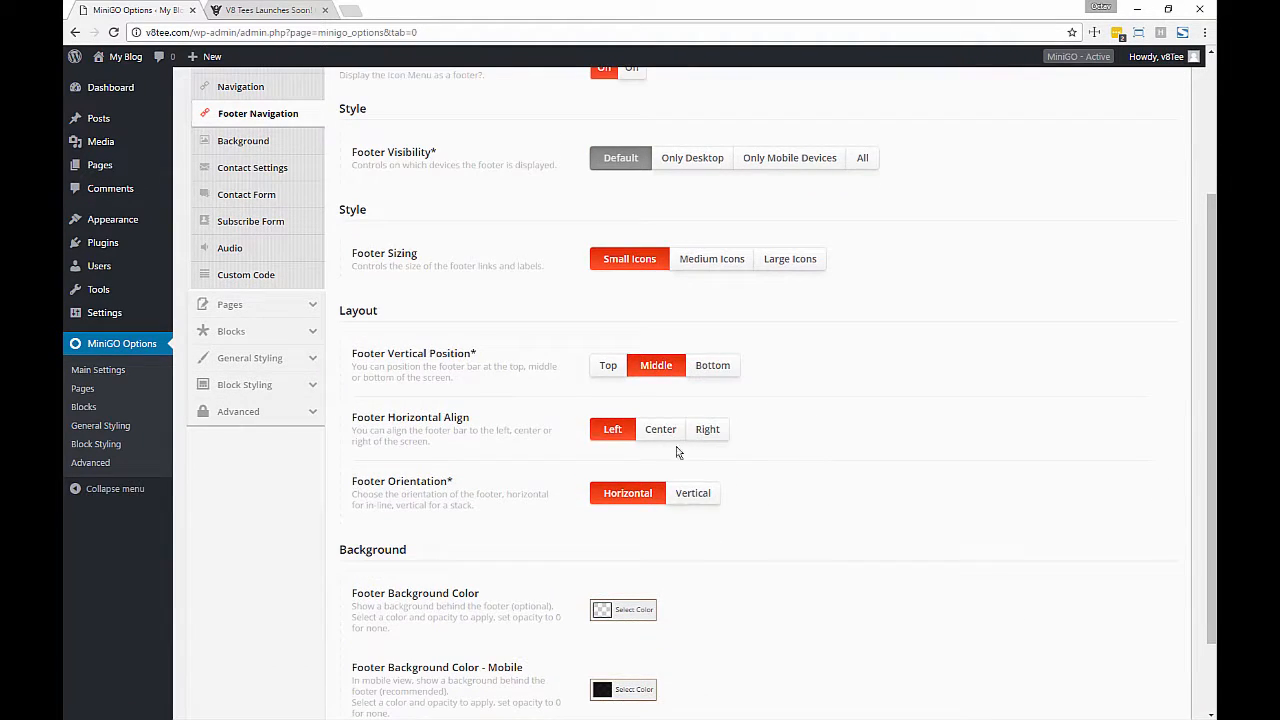
scroll(981, 567, up, 2)
click(1004, 153)
Step: Return to the Icon Menu block and check the alignment of the footer icons in the site preview
click(286, 540)
click(250, 453)
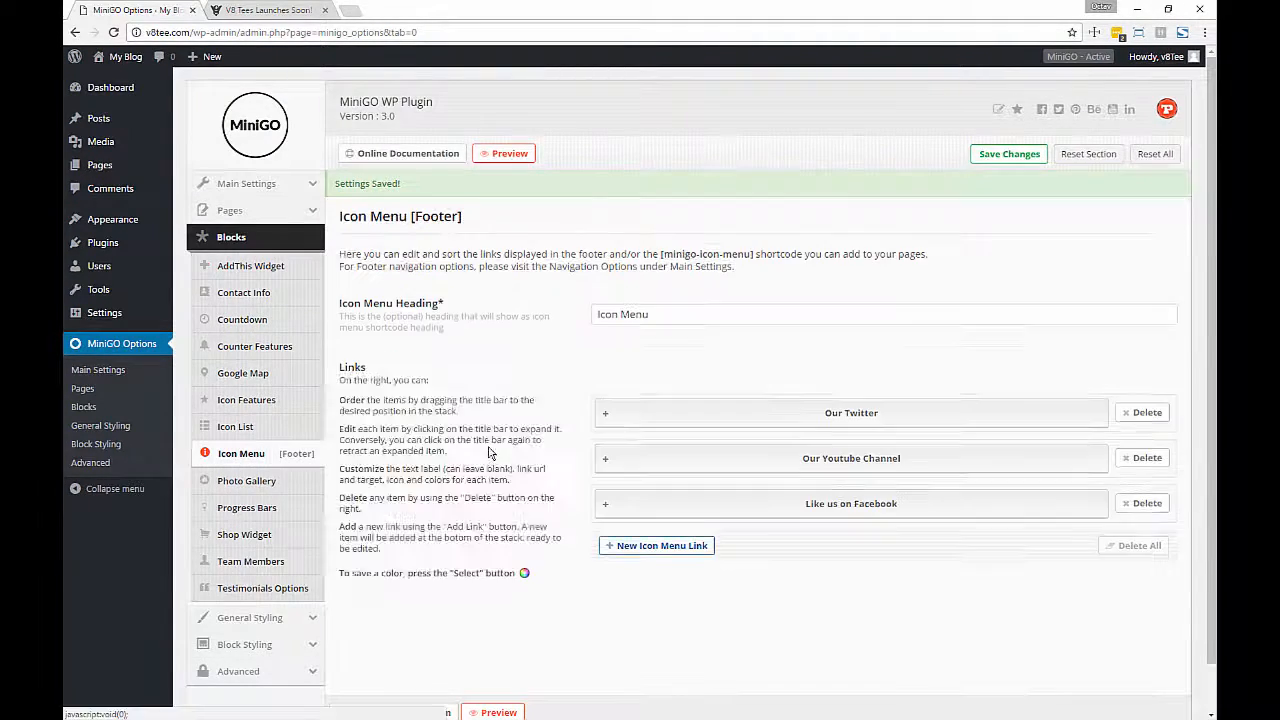
click(260, 12)
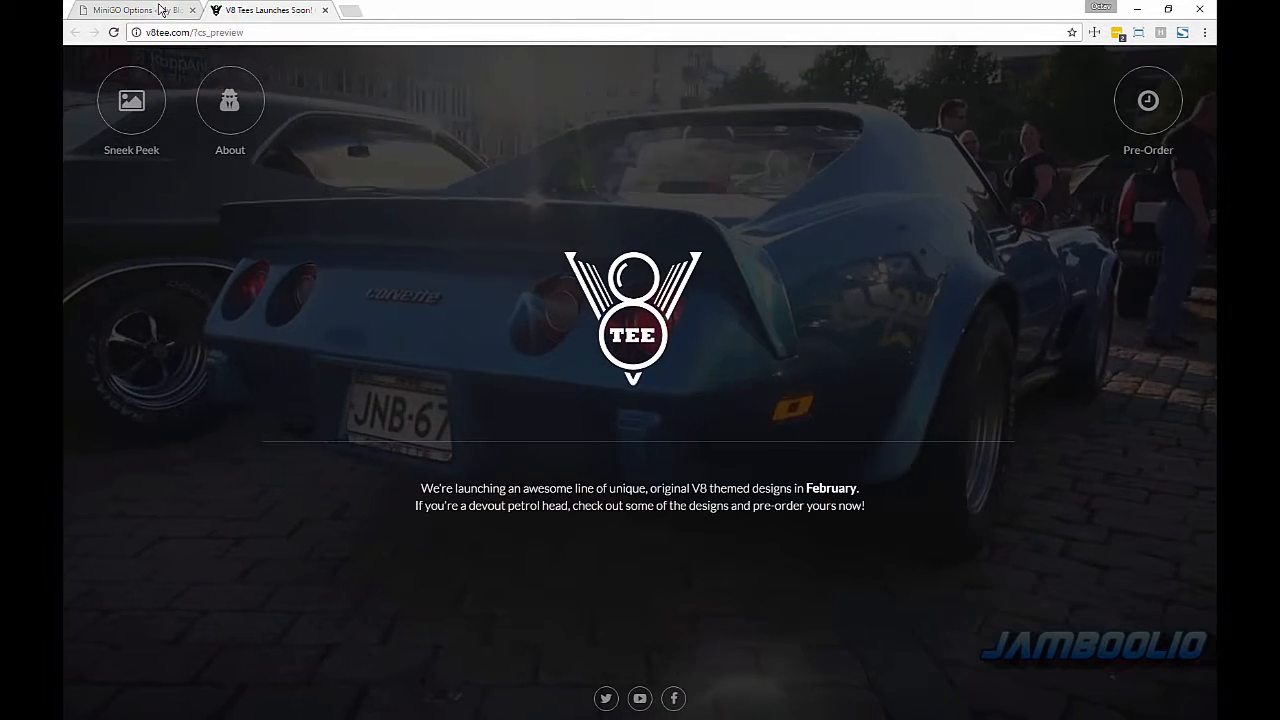
click(158, 10)
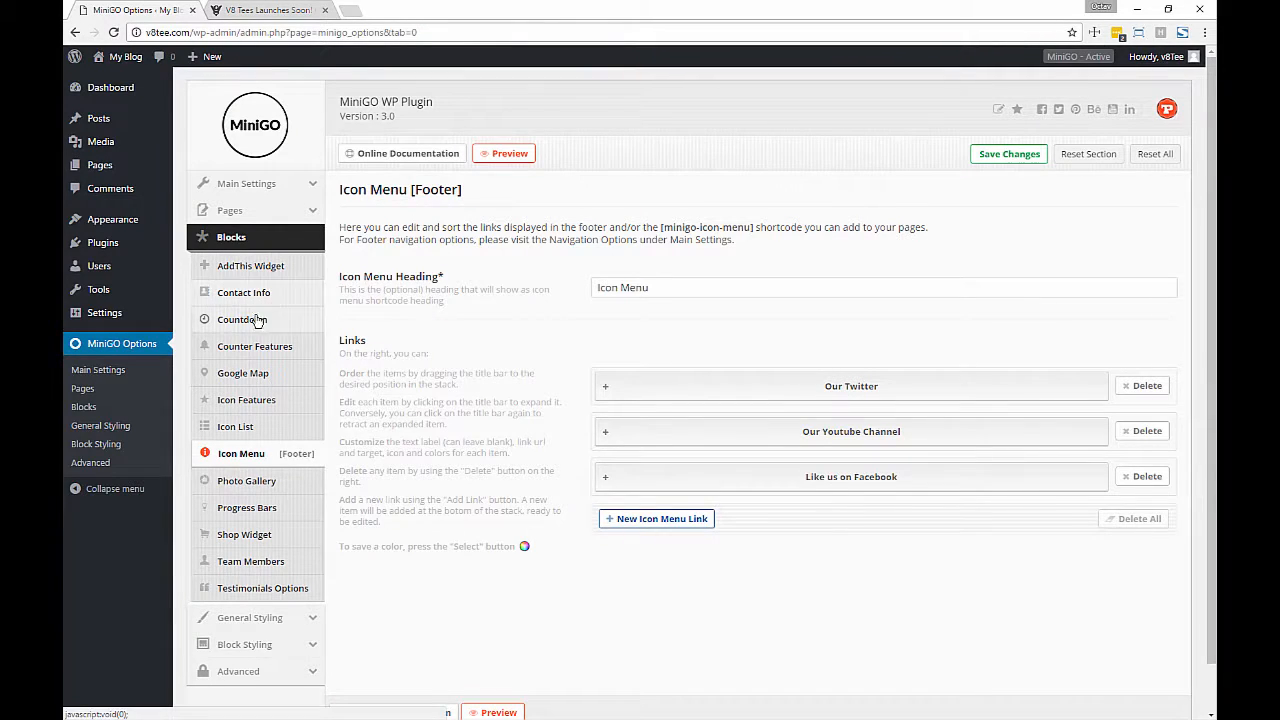
Step: Examine the Countdown block's options and view the countdown on the Pre-Order page of the site preview
click(254, 323)
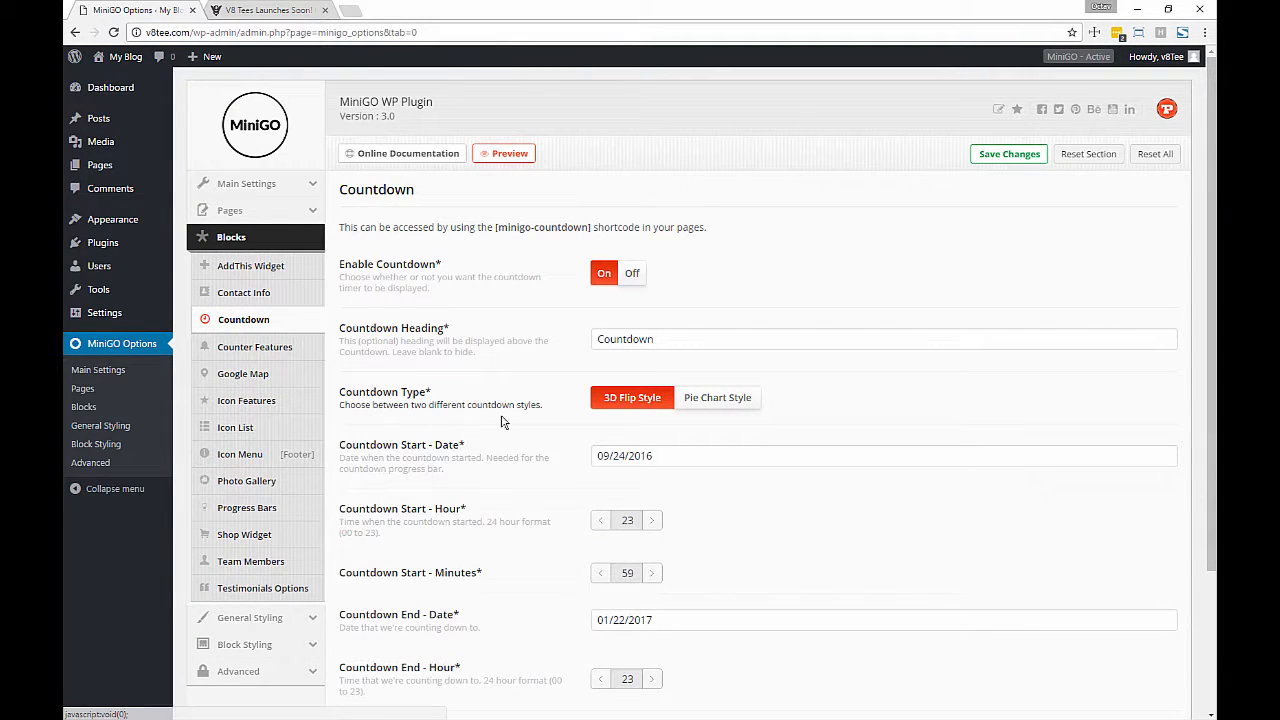
scroll(505, 428, down, 1)
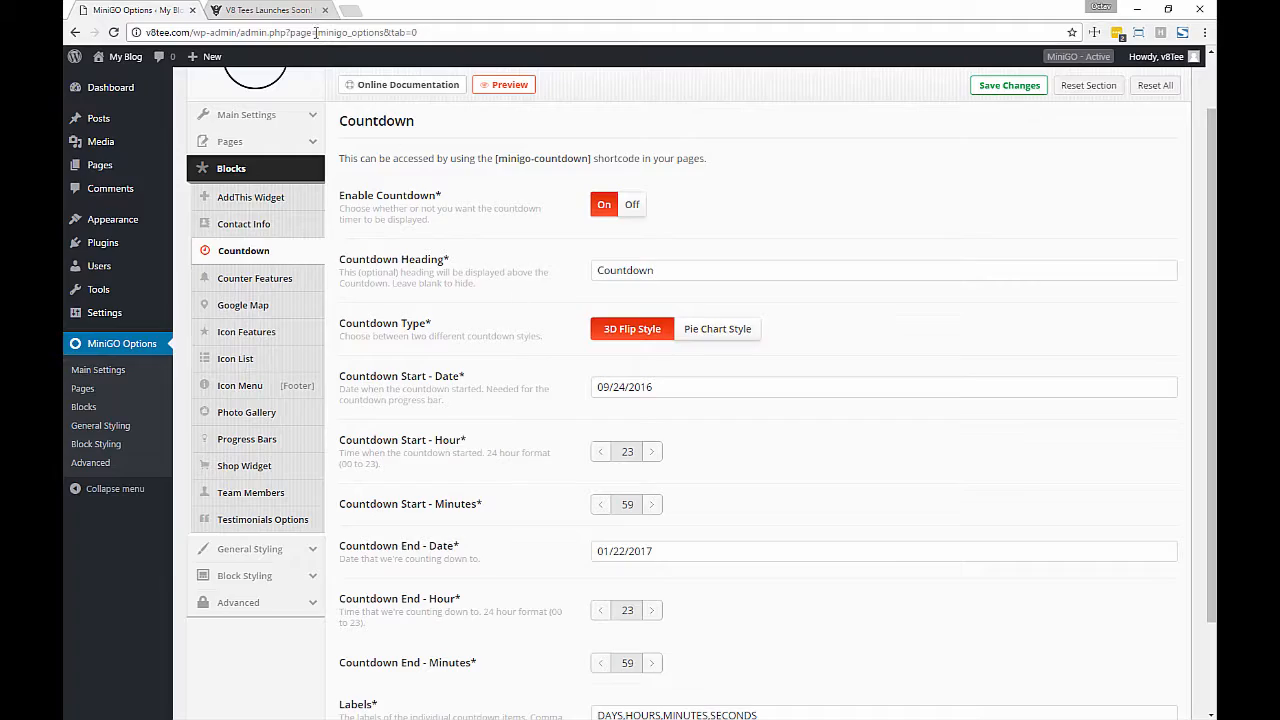
click(285, 11)
click(1145, 100)
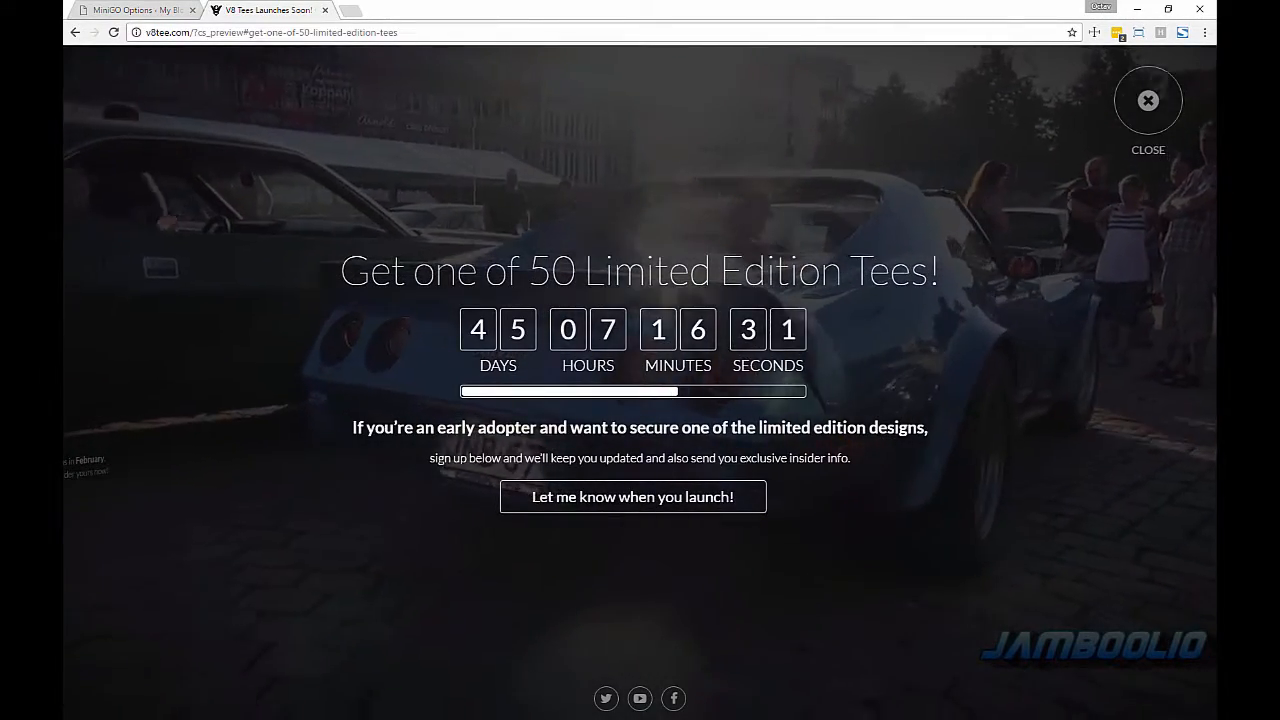
Step: Set the Countdown Type to Pie Chart Style, turn on the charts settings and save the changes
click(152, 14)
click(720, 333)
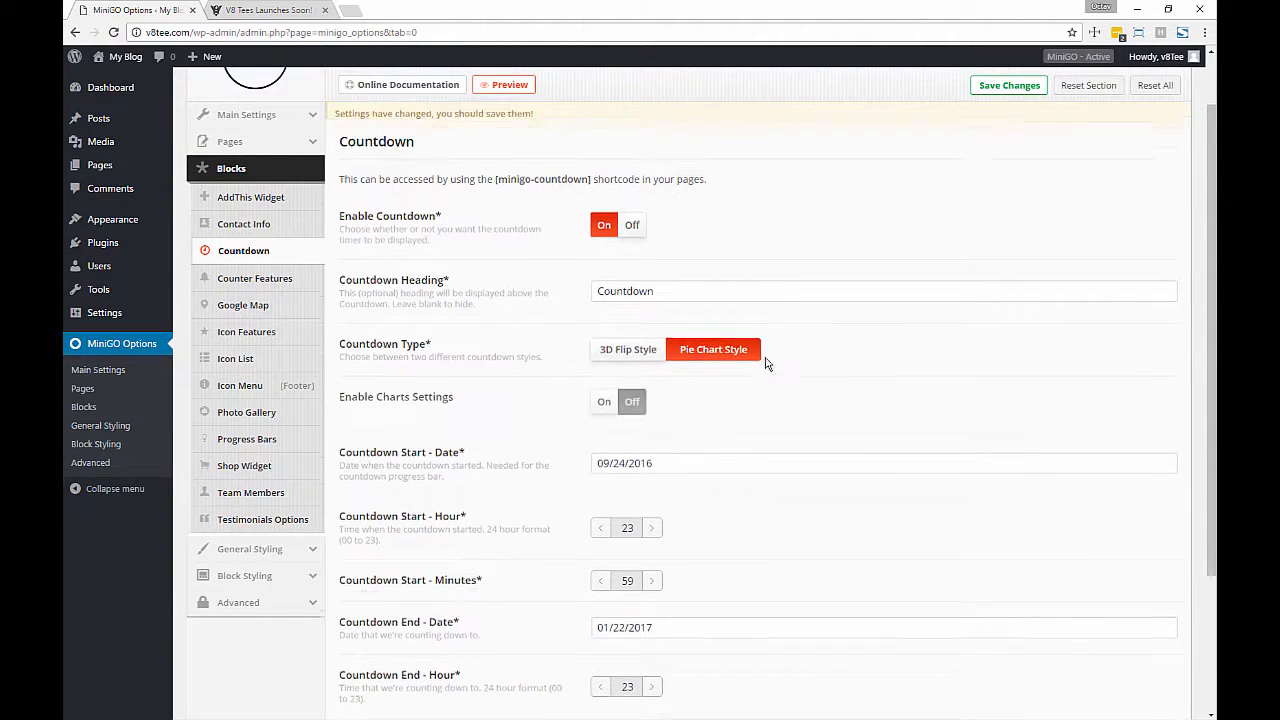
click(601, 414)
scroll(694, 428, down, 1)
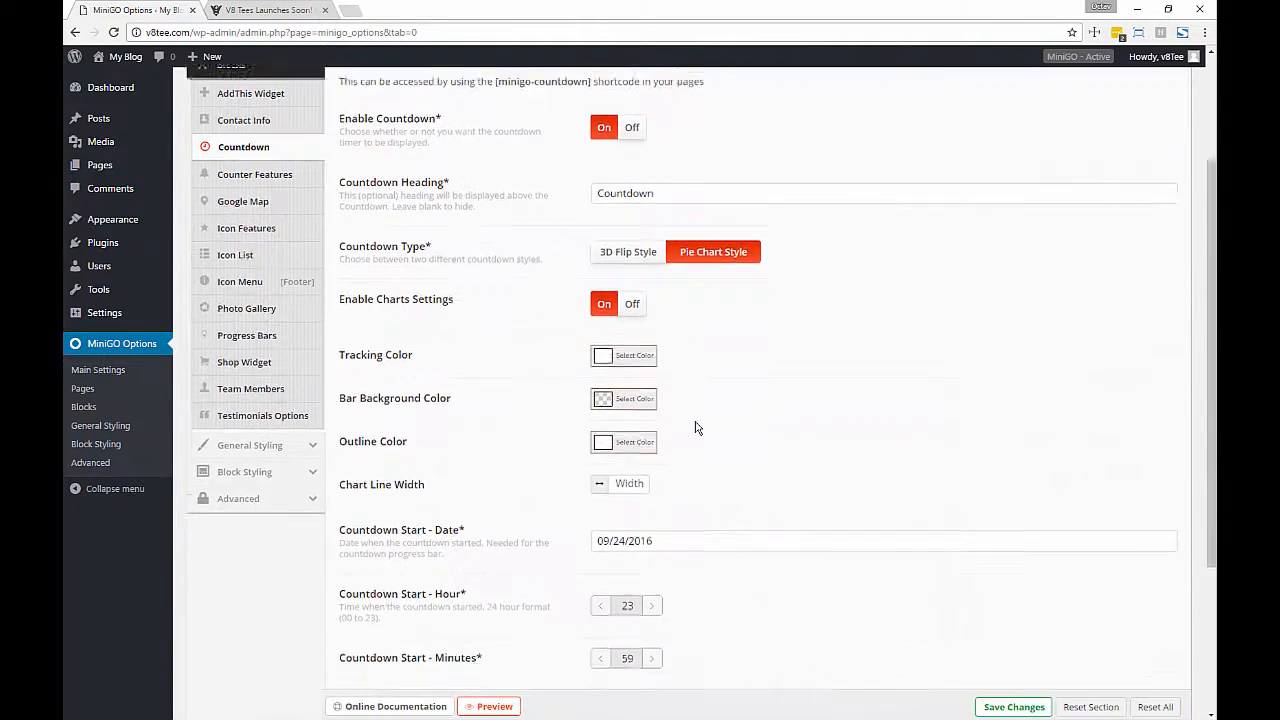
scroll(851, 320, up, 2)
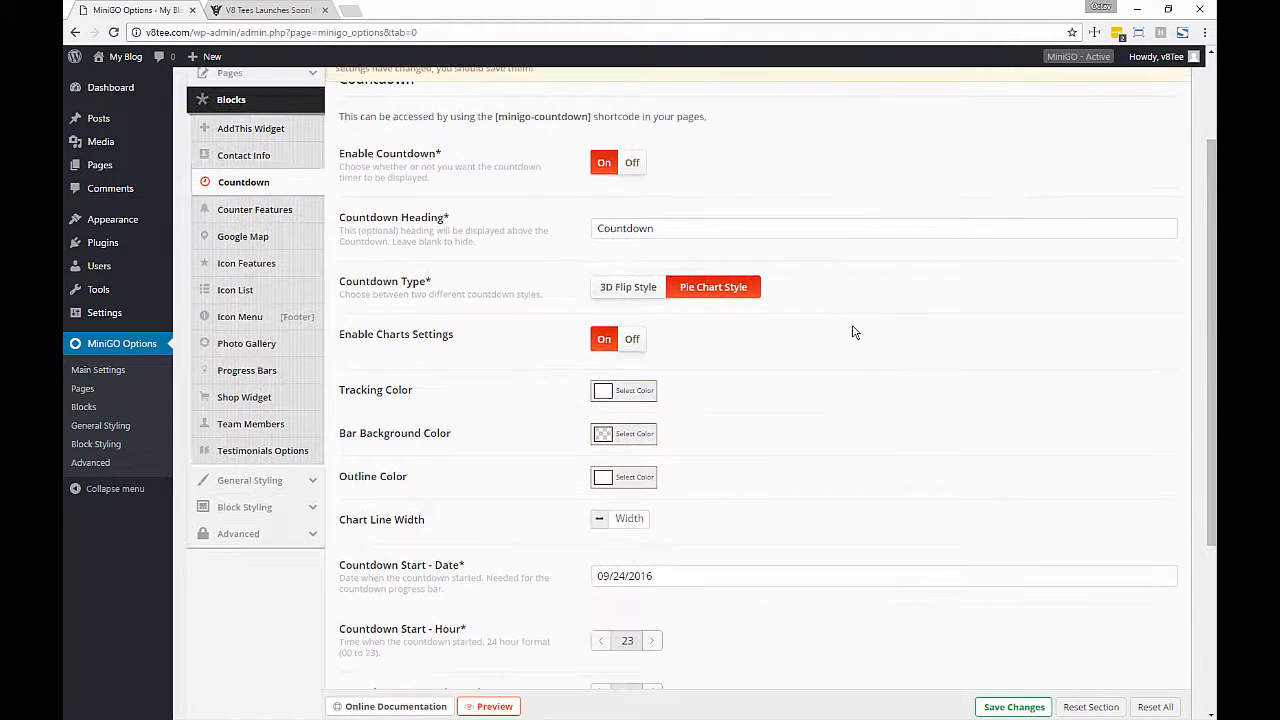
click(1016, 158)
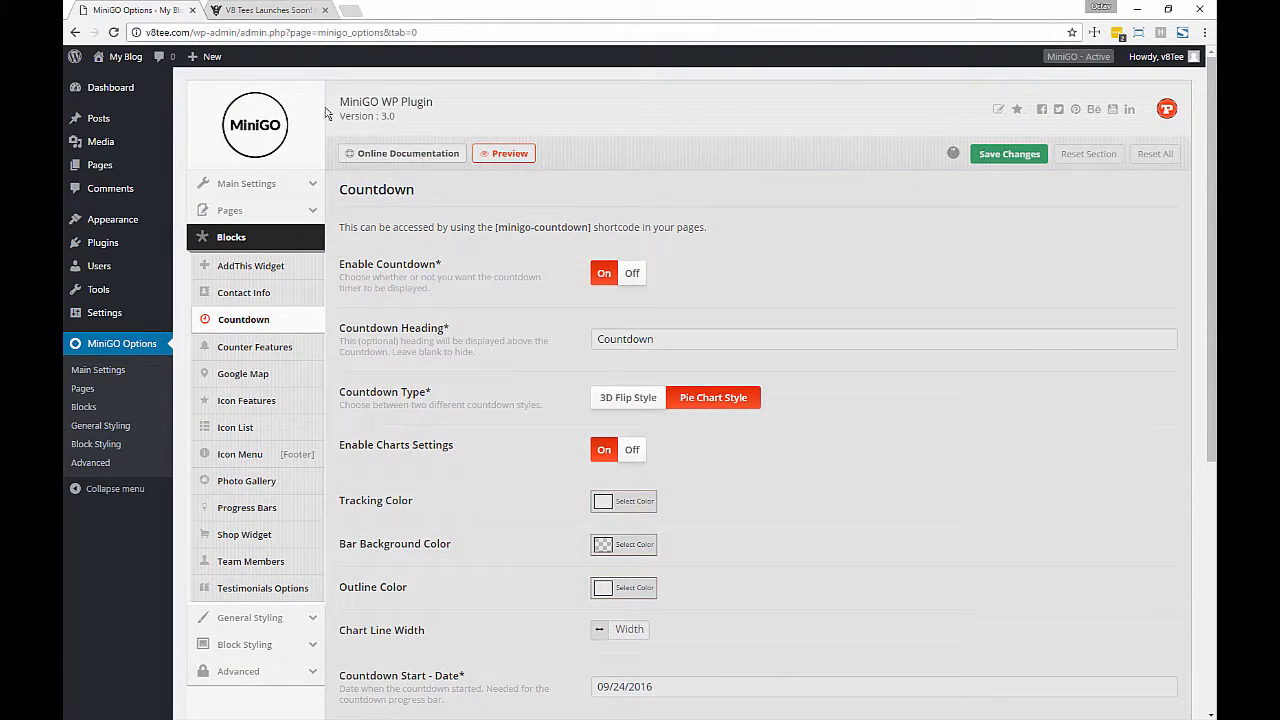
Step: Reload the site preview to check the countdown's new style, and return to the Countdown options
click(279, 12)
key(F5)
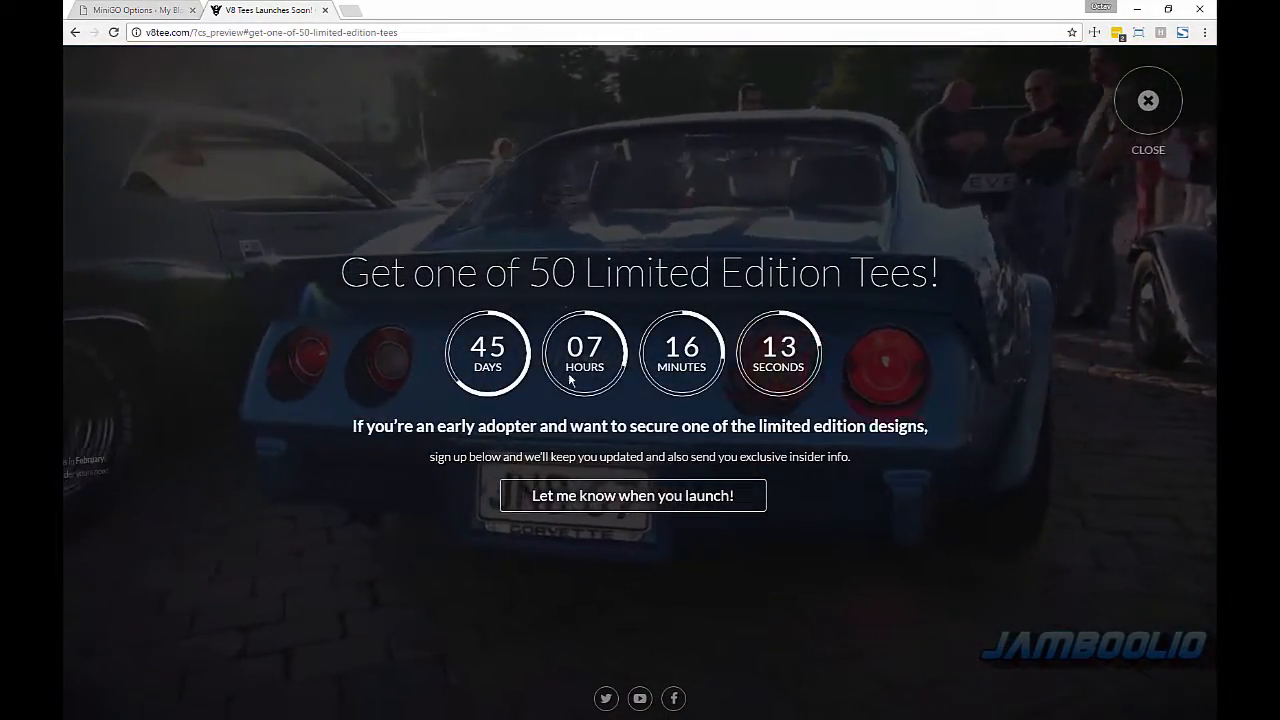
click(144, 12)
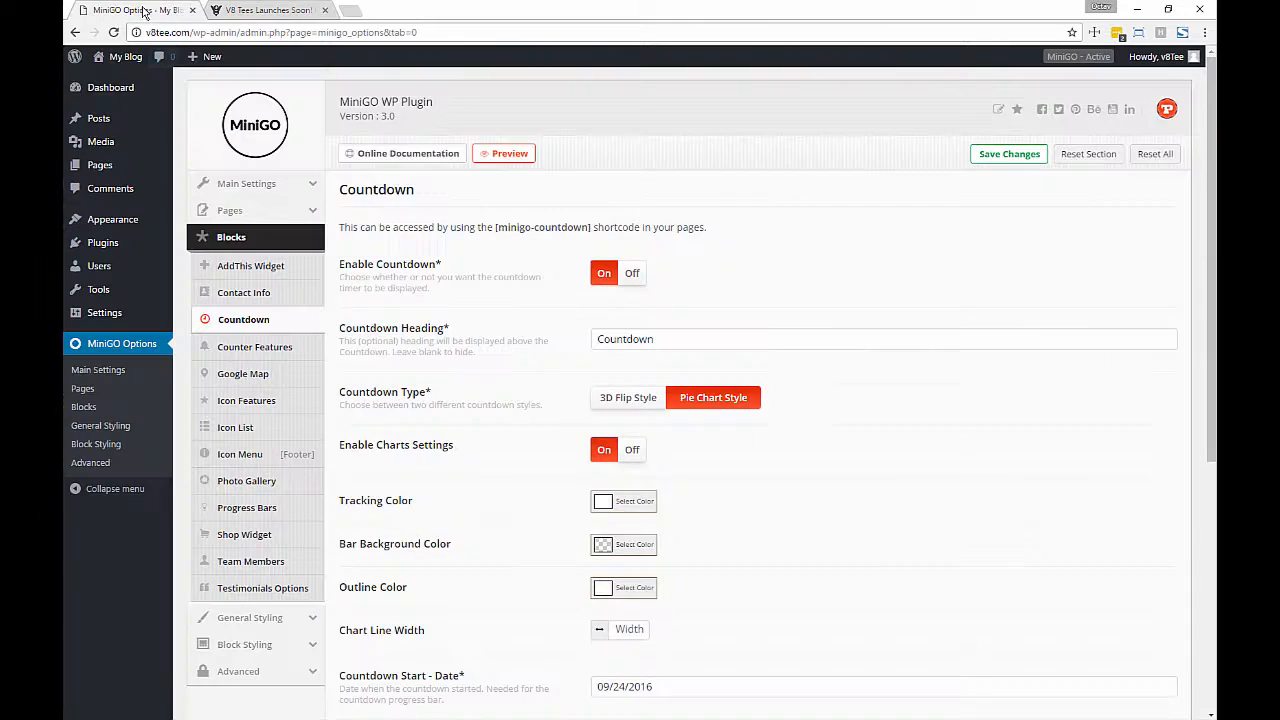
Step: Set the countdown's Tracking Color to #05ade5
scroll(405, 440, down, 1)
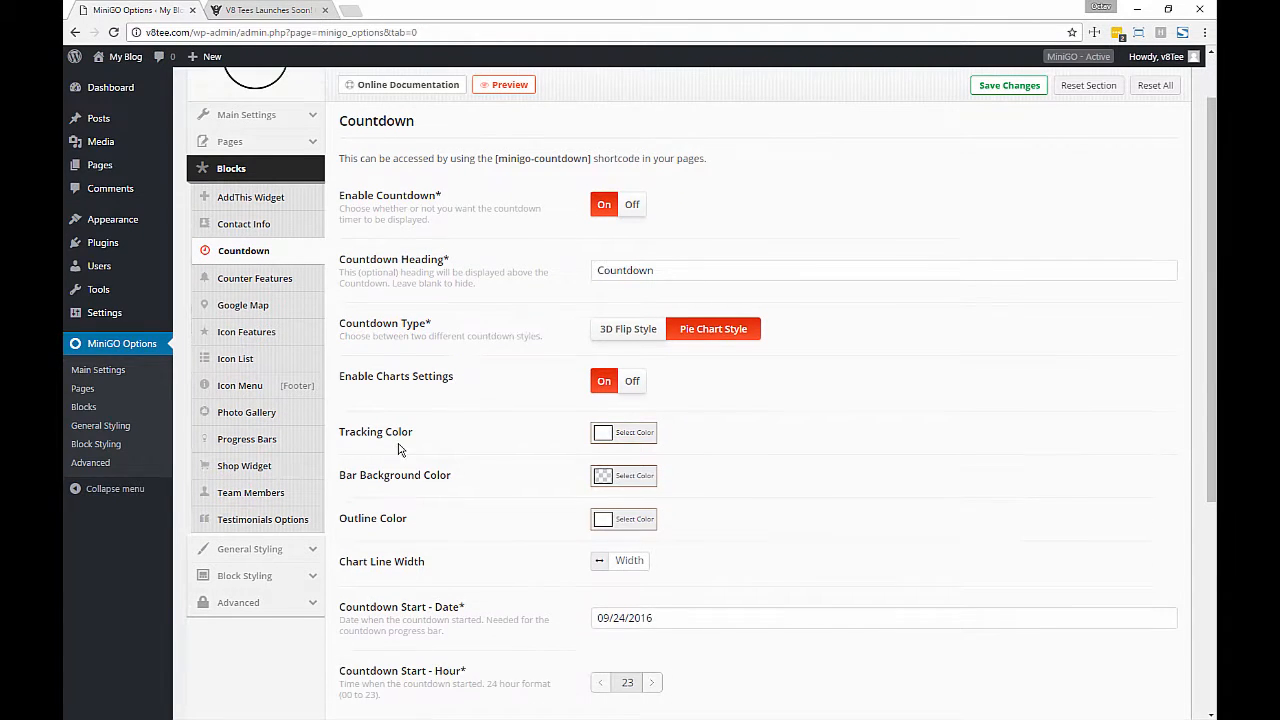
click(619, 440)
text(#1ba1e2)
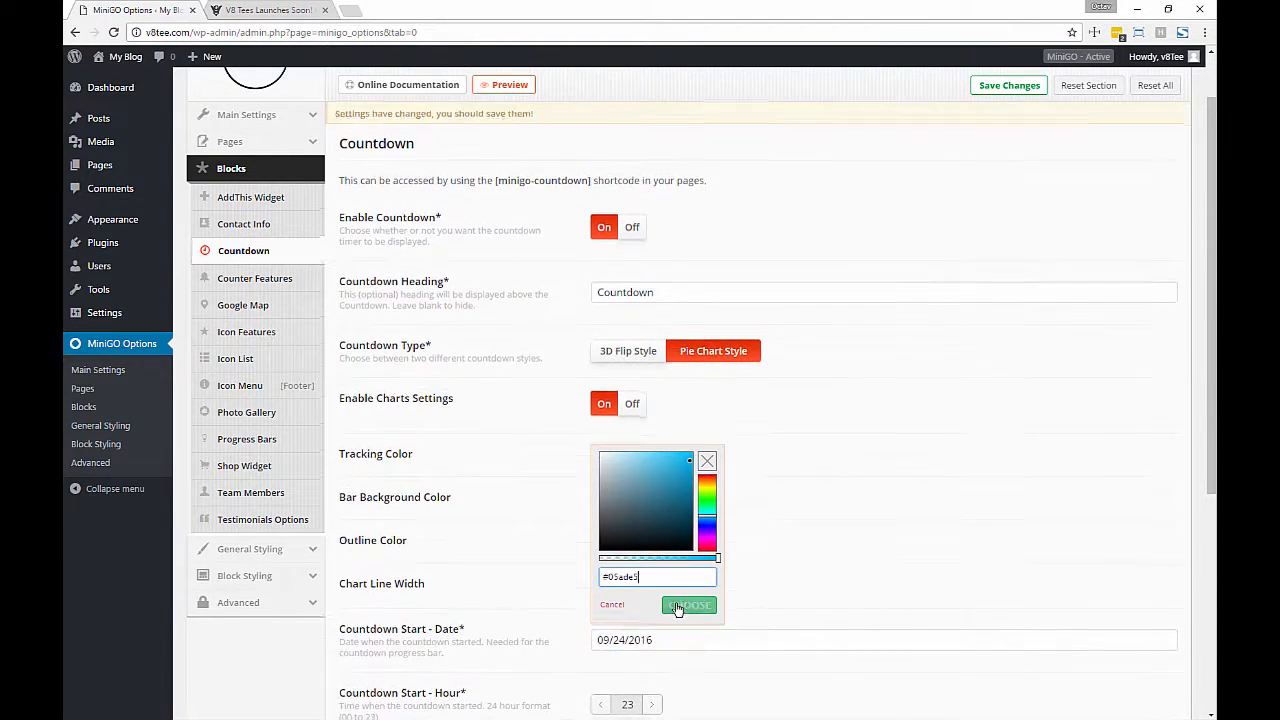
click(690, 605)
Step: Set the Countdown End date to 02/05/2017 and save the changes
scroll(714, 466, down, 3)
scroll(701, 469, down, 2)
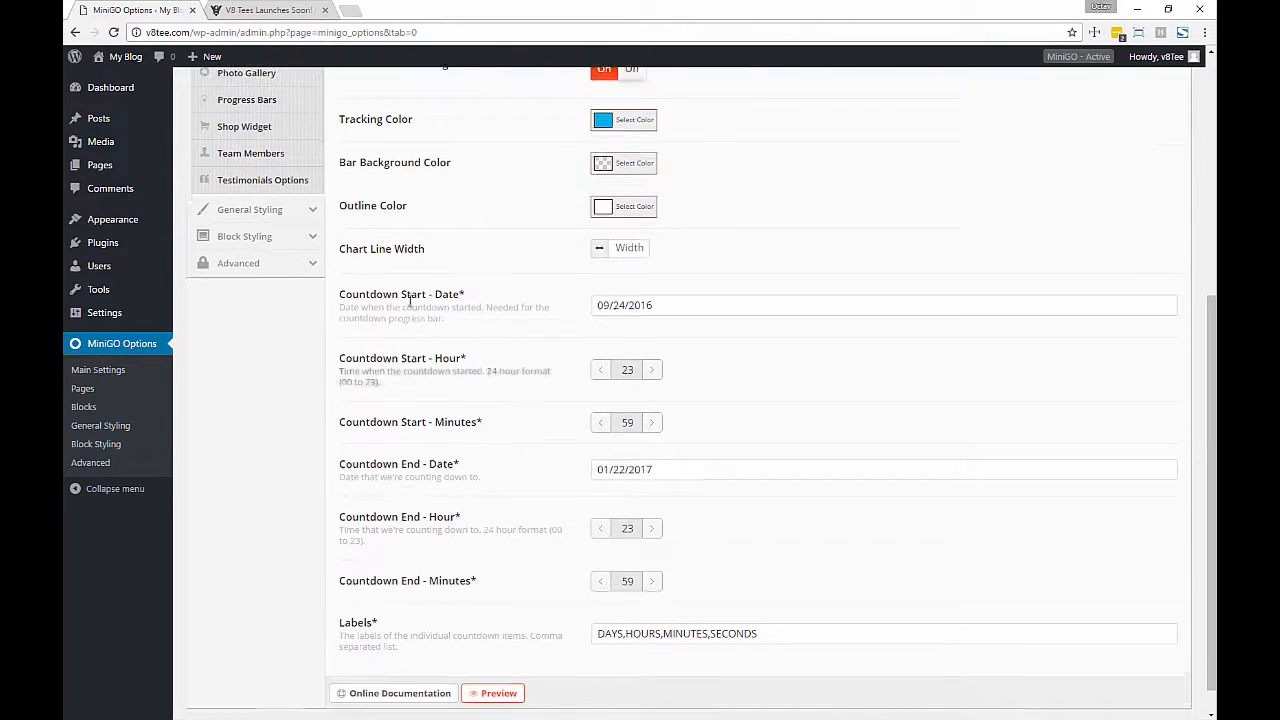
click(667, 451)
click(737, 466)
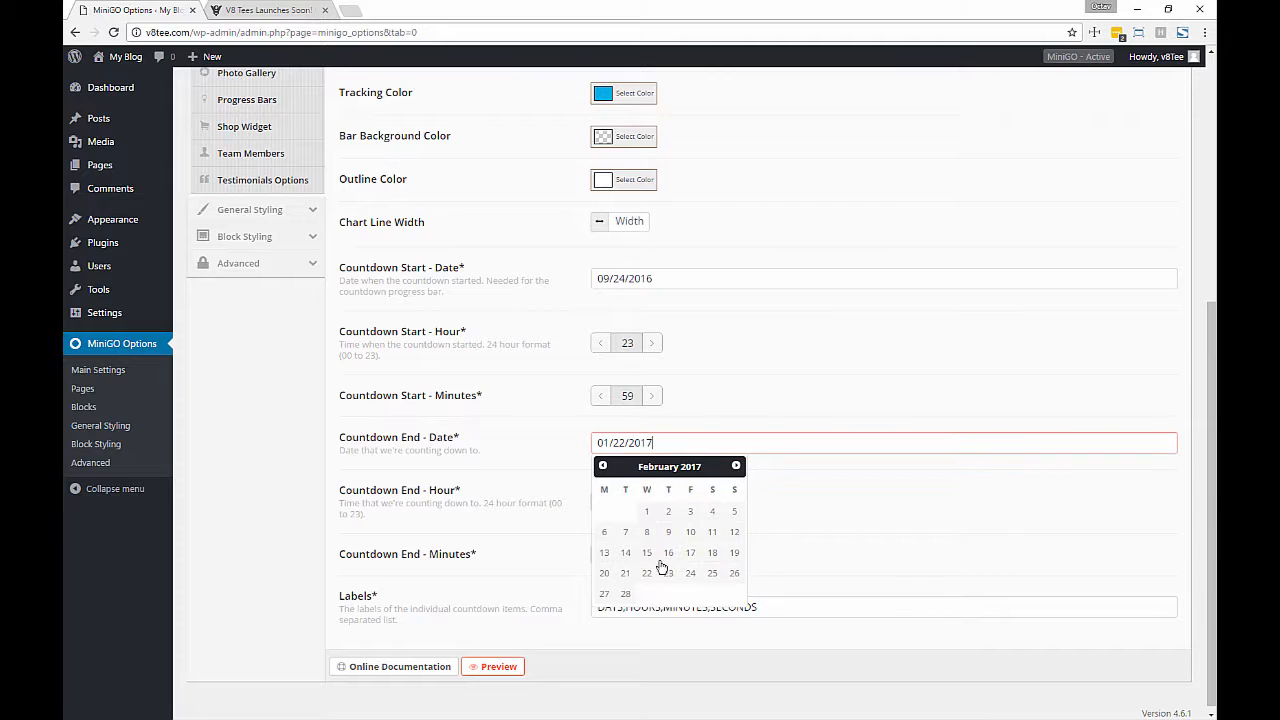
click(732, 513)
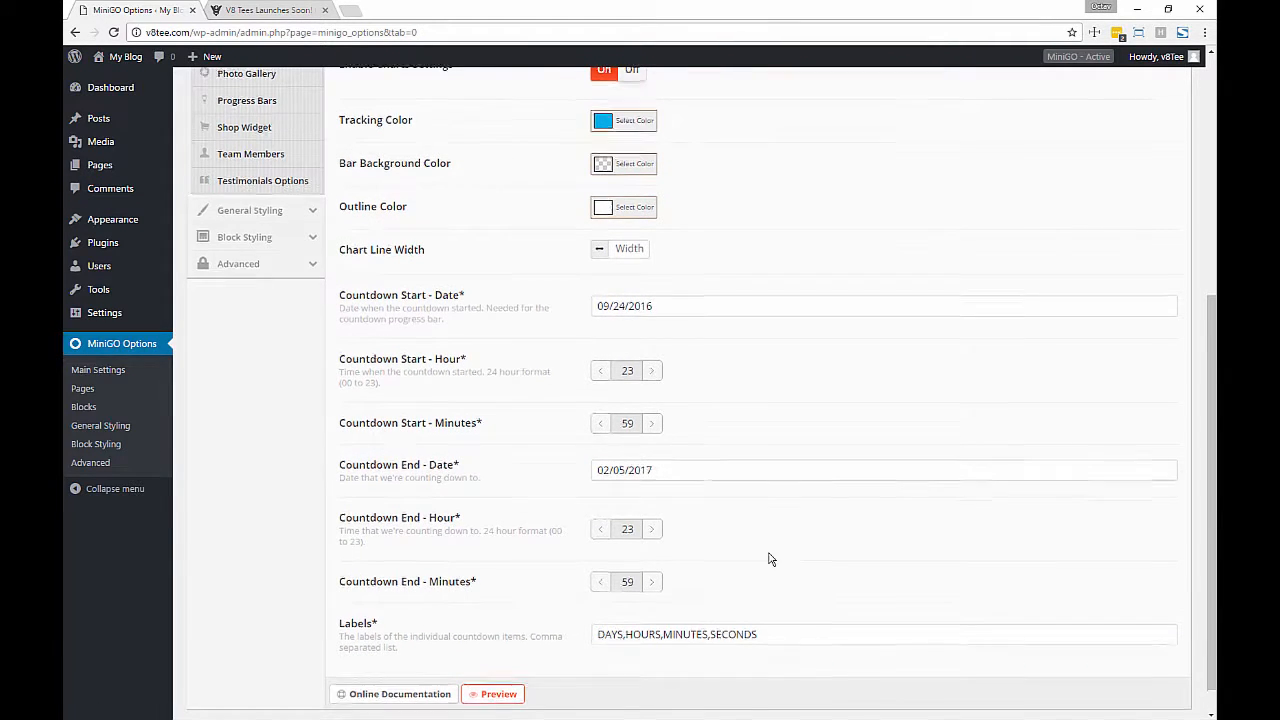
scroll(769, 551, up, 4)
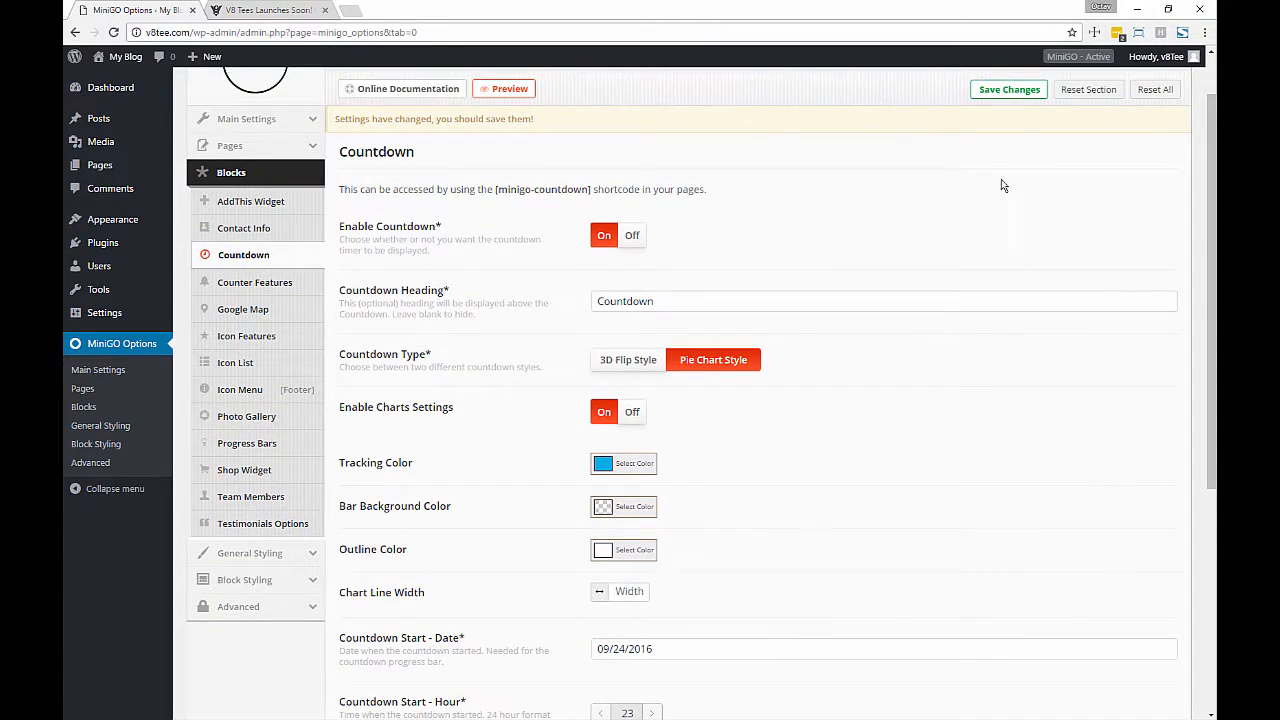
click(1004, 90)
Step: Reload the site preview to check the countdown's colour and end date, and return to the Countdown options
key(ctrl+Tab)
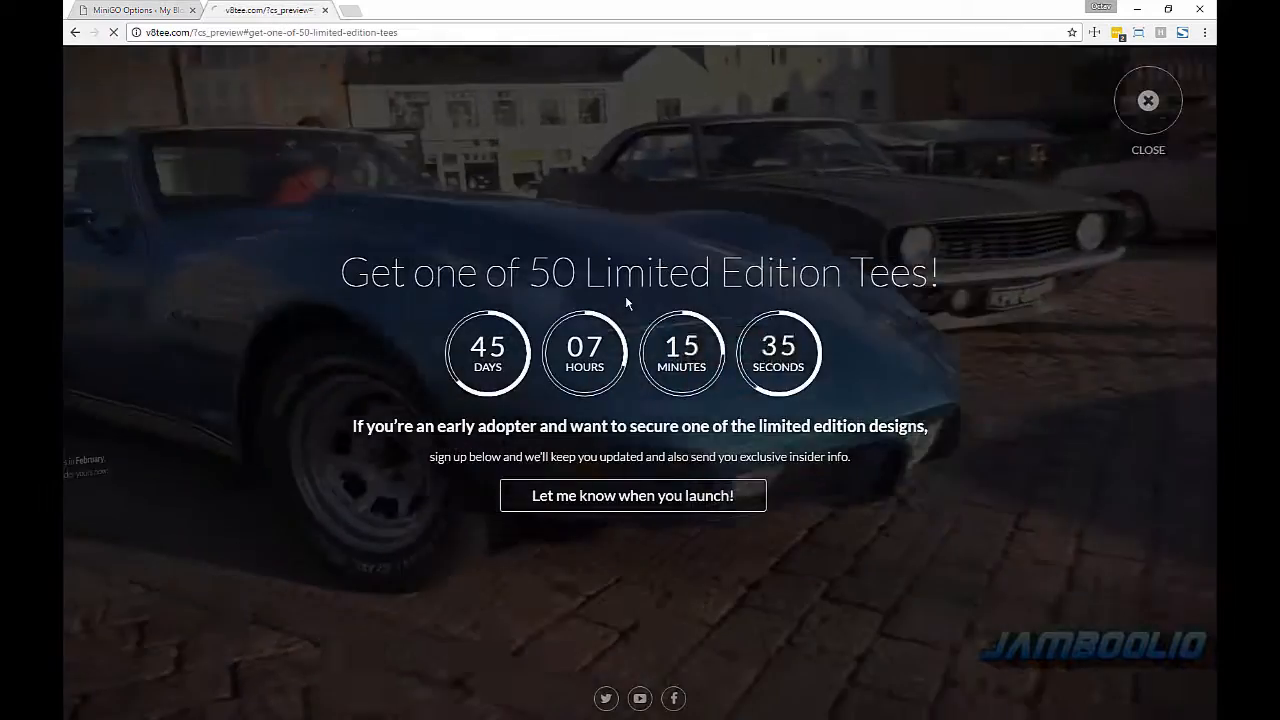
key(F5)
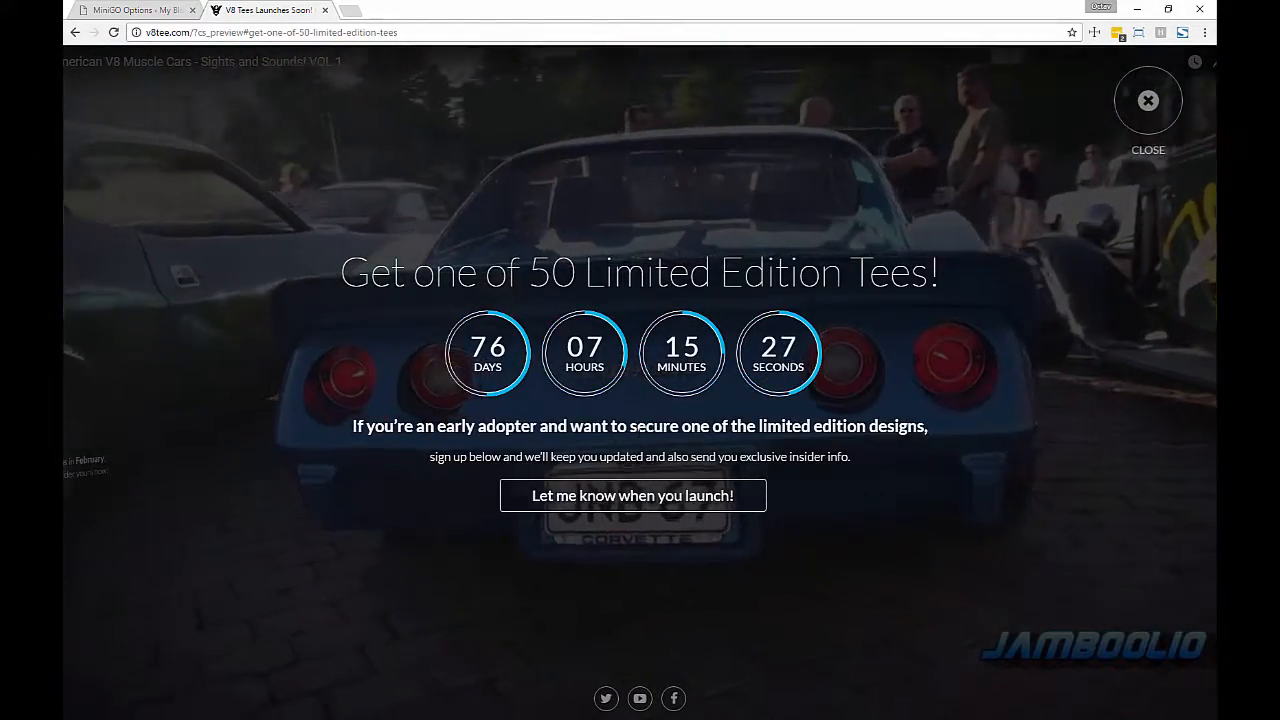
click(142, 12)
Step: Set the countdown's Outline Color to a mostly transparent #05ade5, save it and check the countdown in the site preview
click(638, 528)
triple_click(666, 667)
text(#05ade5)
click(608, 649)
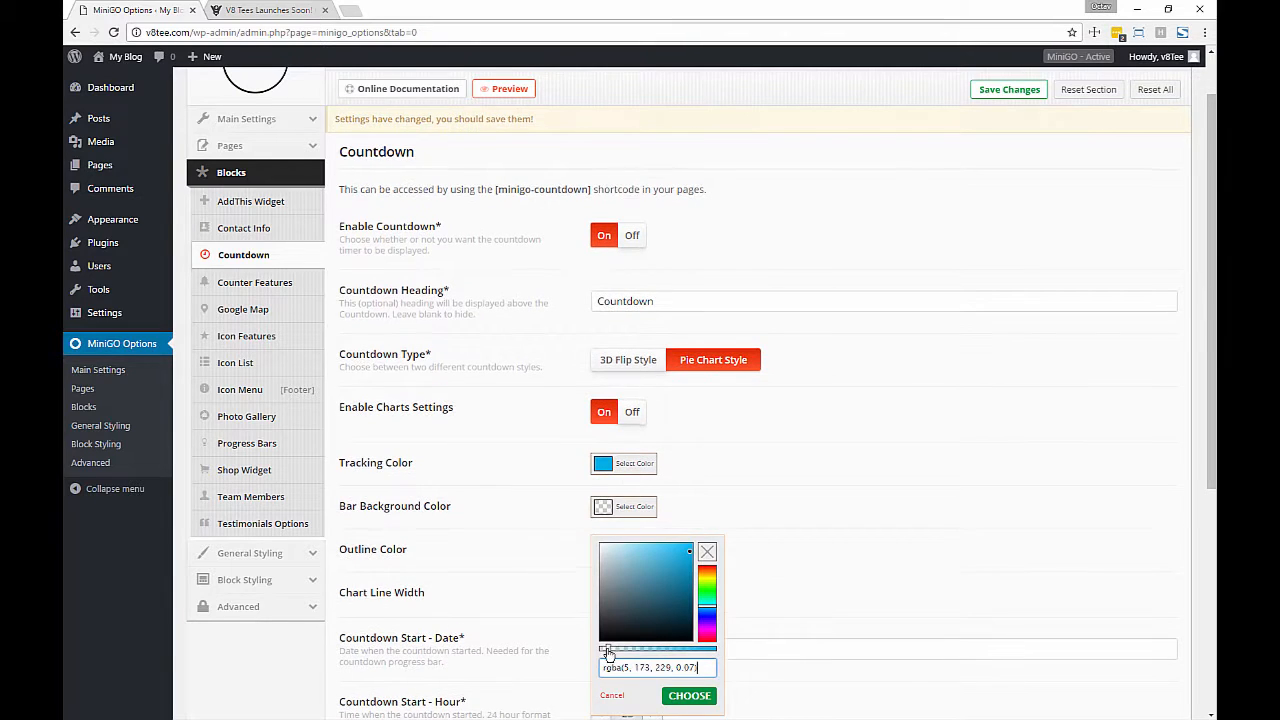
click(623, 506)
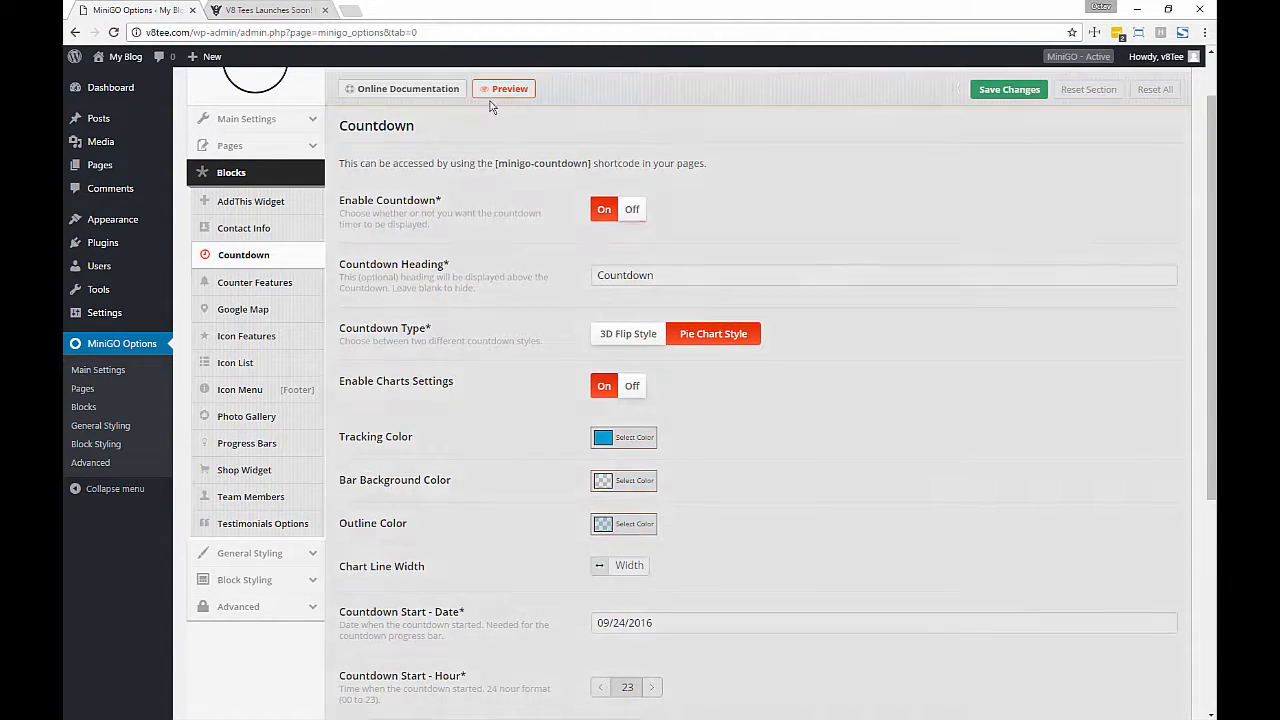
click(504, 88)
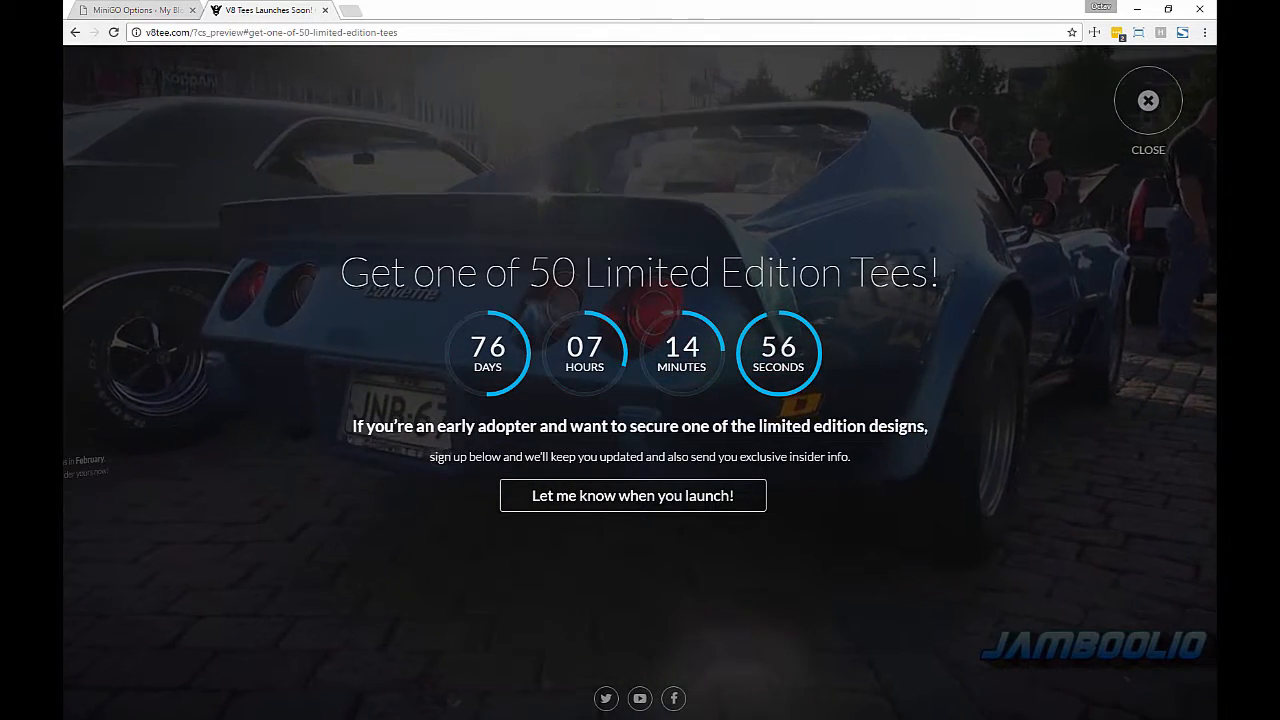
key(ctrl+w)
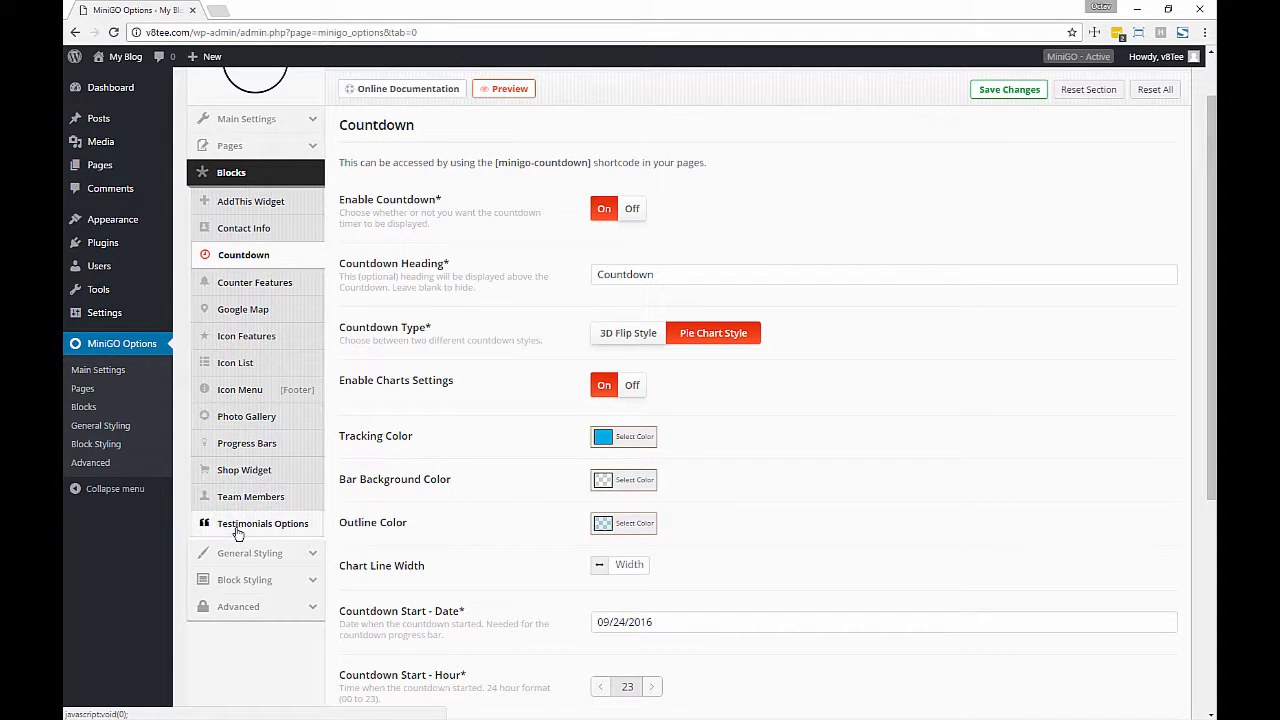
Step: Open the Photo Gallery block's options and start adding images to its empty gallery
click(243, 418)
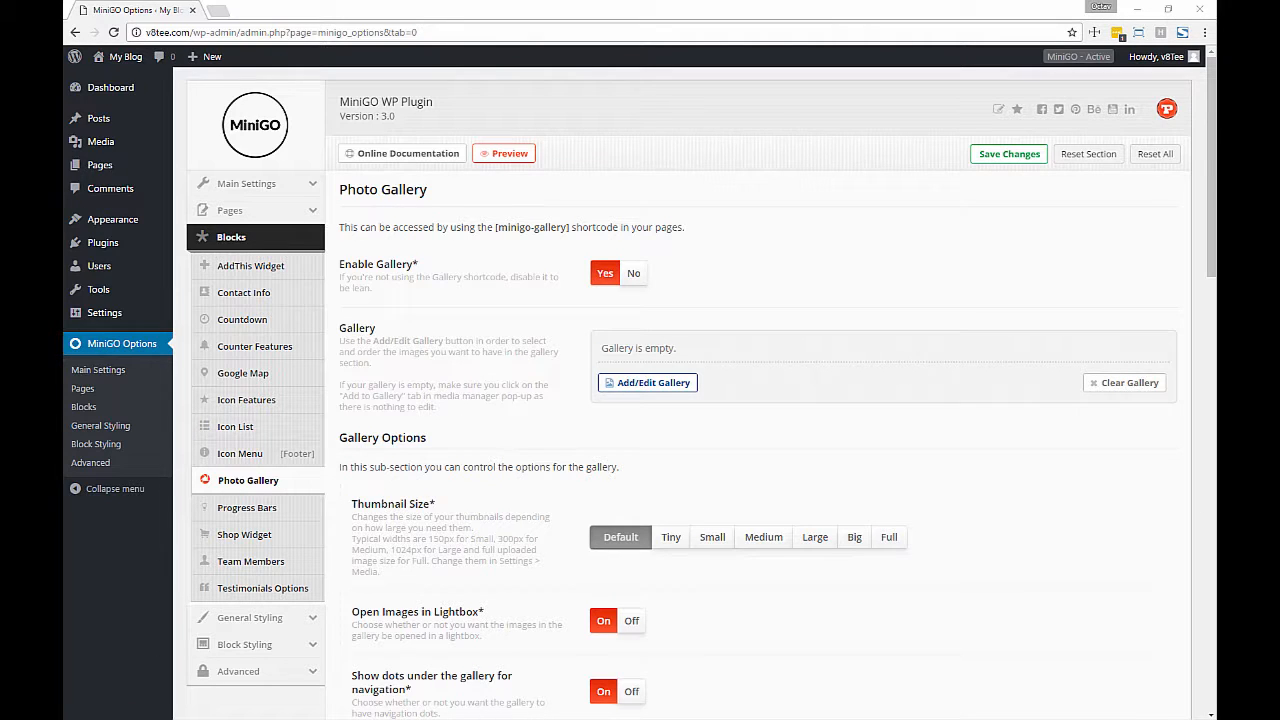
click(645, 393)
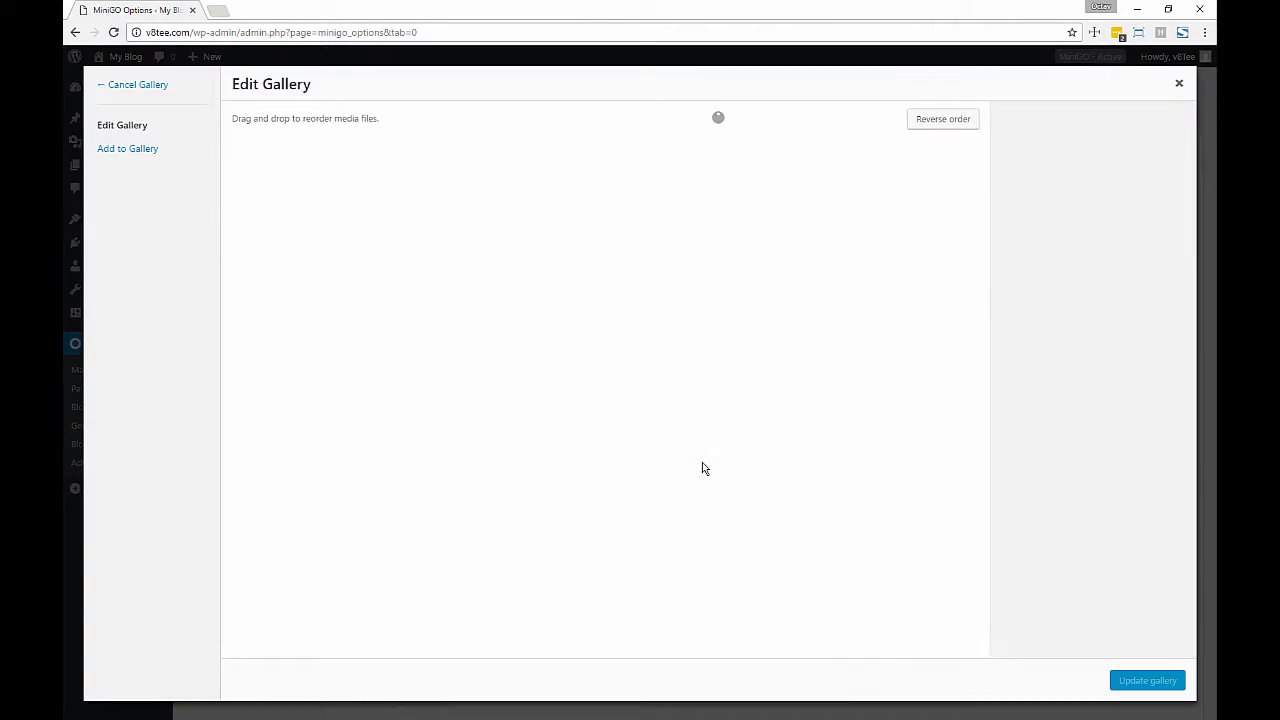
click(146, 148)
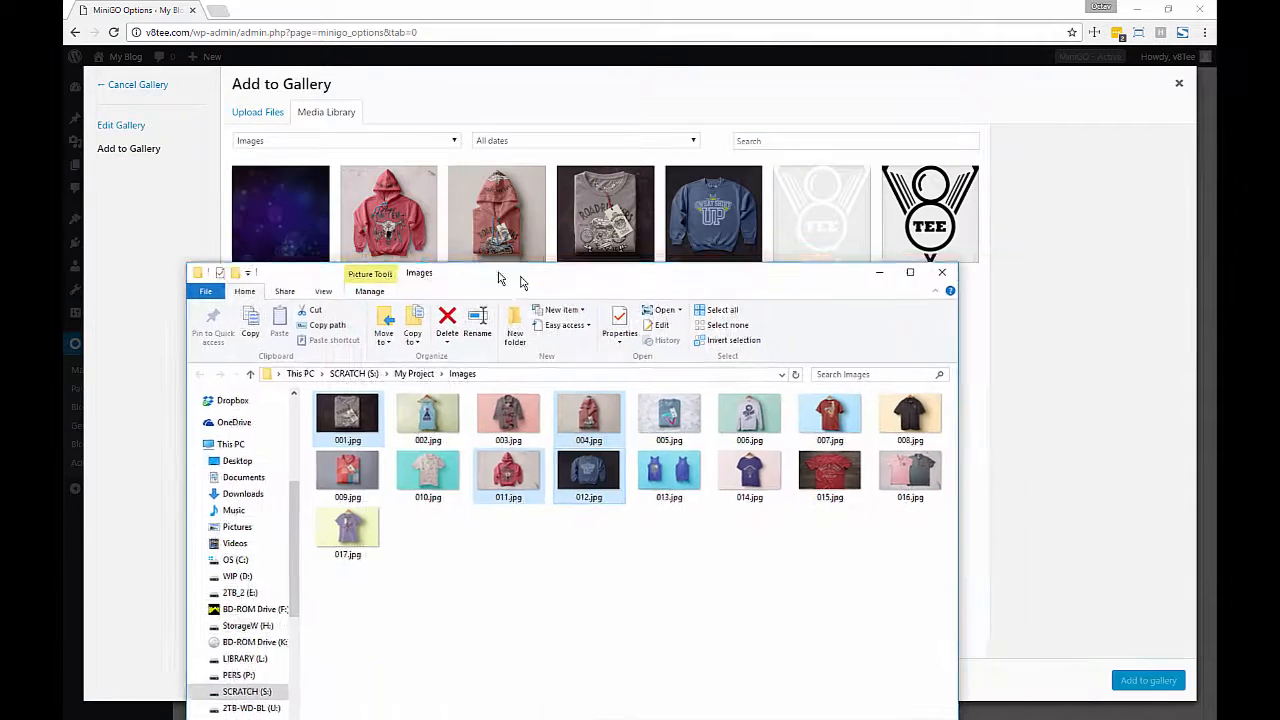
Step: Upload all images from 001.jpg to 017.jpg in the Images folder to the media library
drag(521, 283, 552, 262)
click(379, 410)
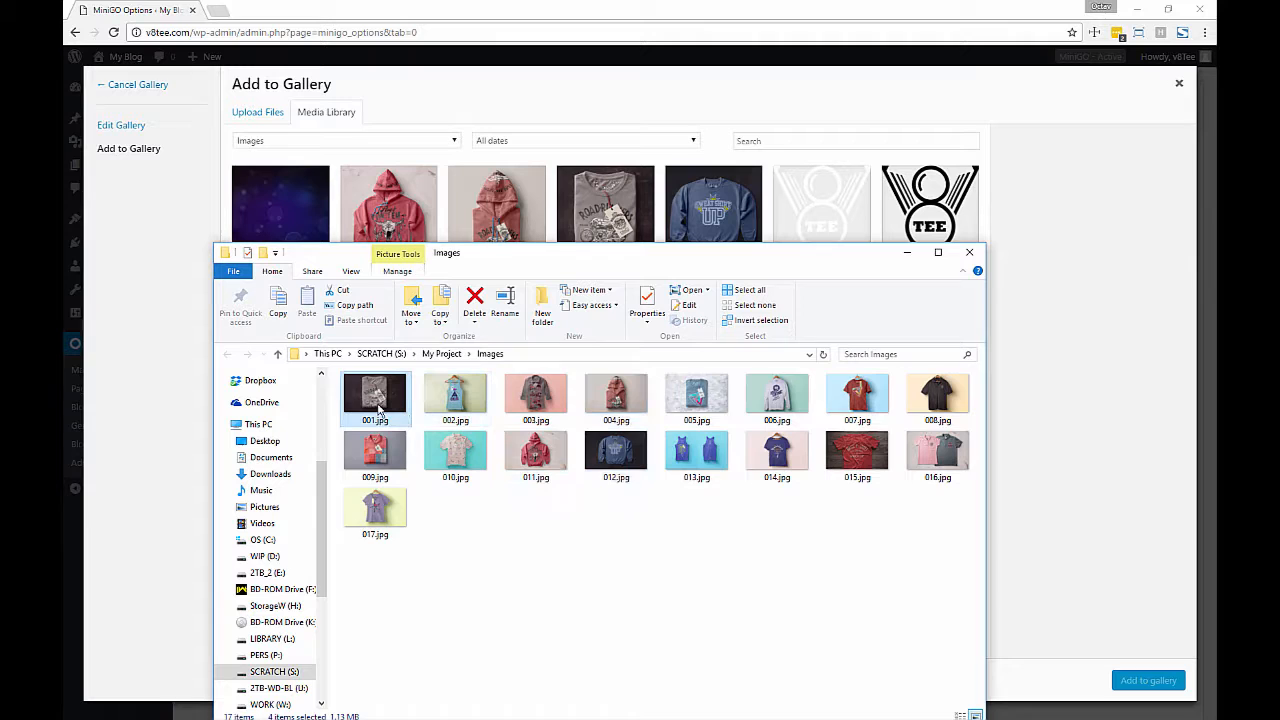
shift+click(385, 520)
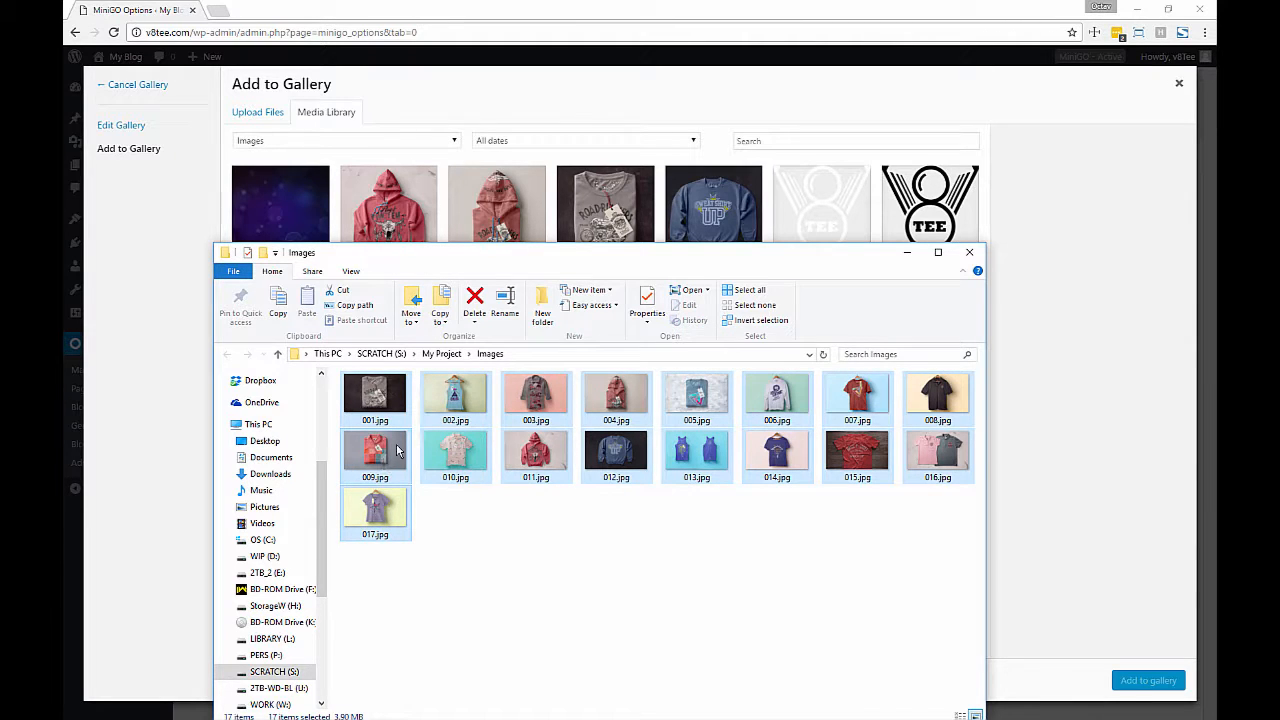
drag(517, 259, 488, 405)
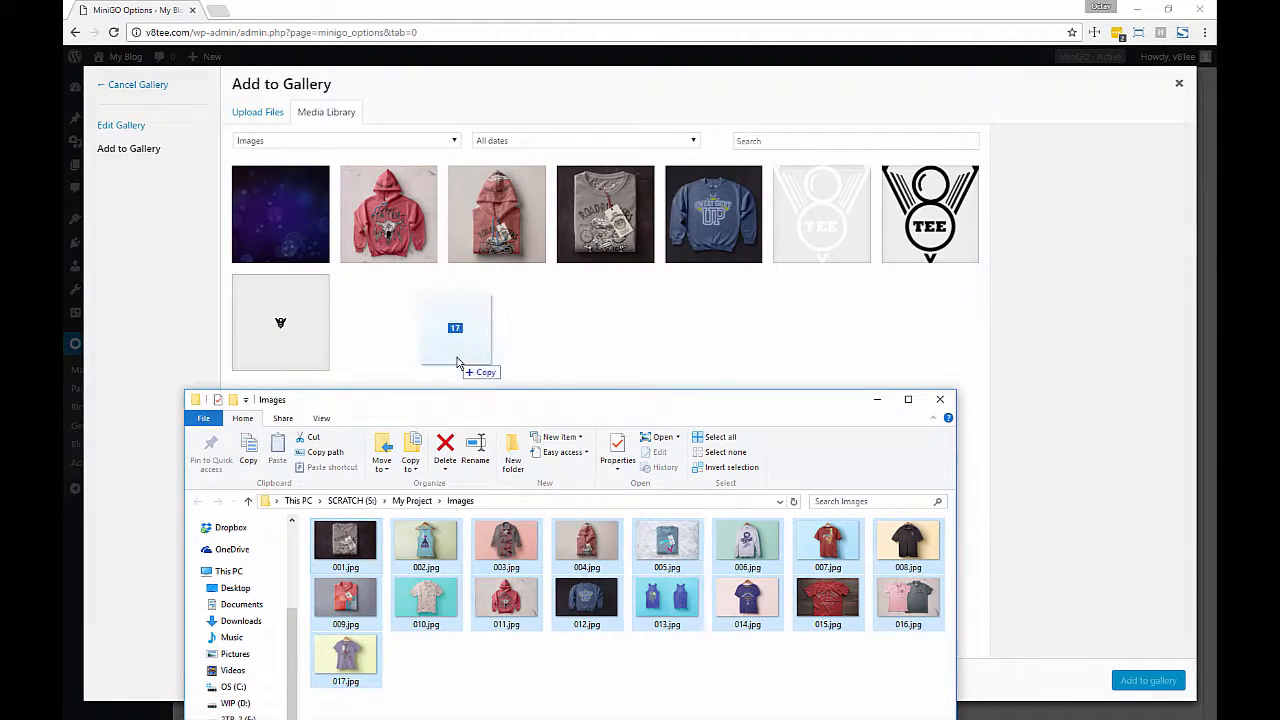
drag(457, 362, 457, 362)
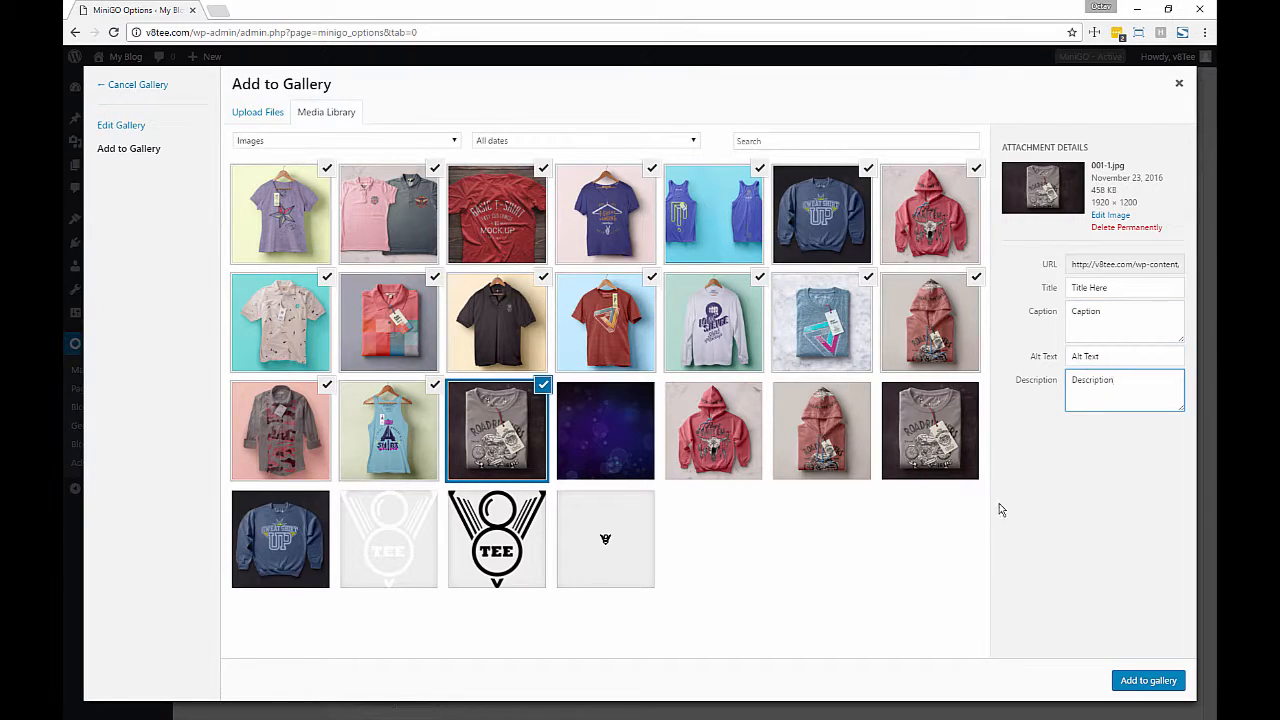
Step: Add the selected uploaded images to the gallery and update the gallery
click(388, 430)
click(494, 427)
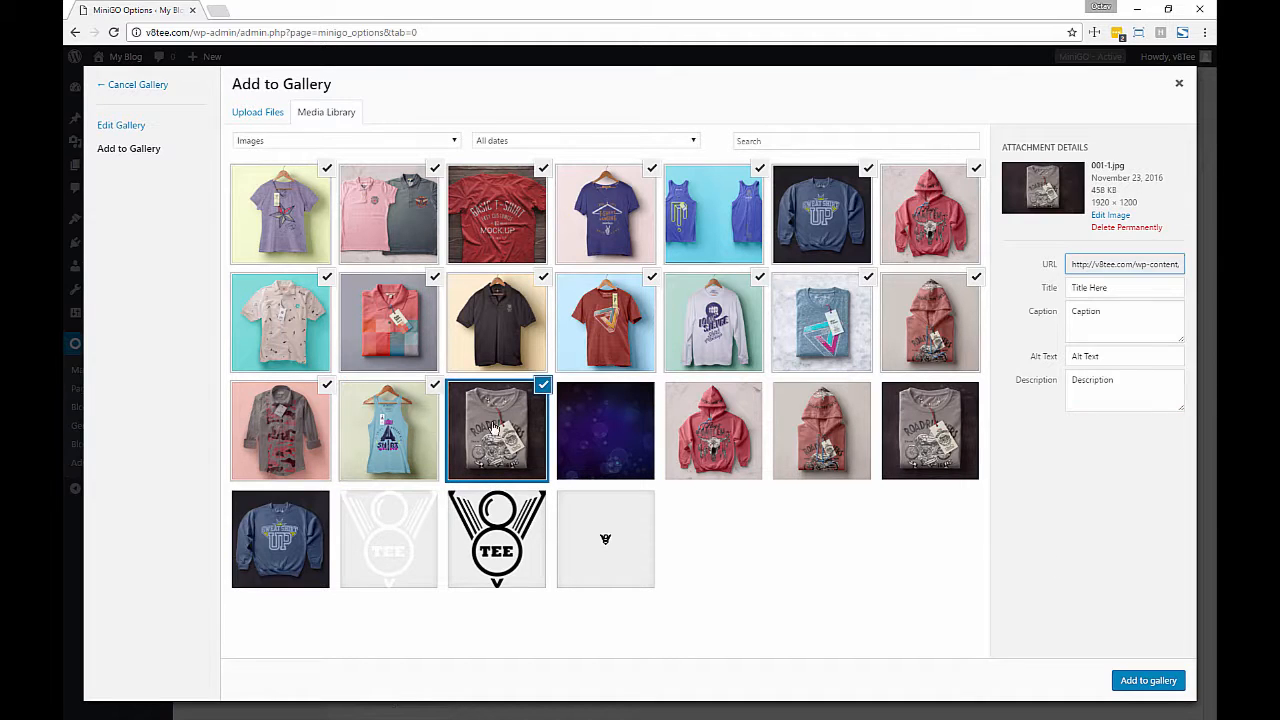
click(1148, 680)
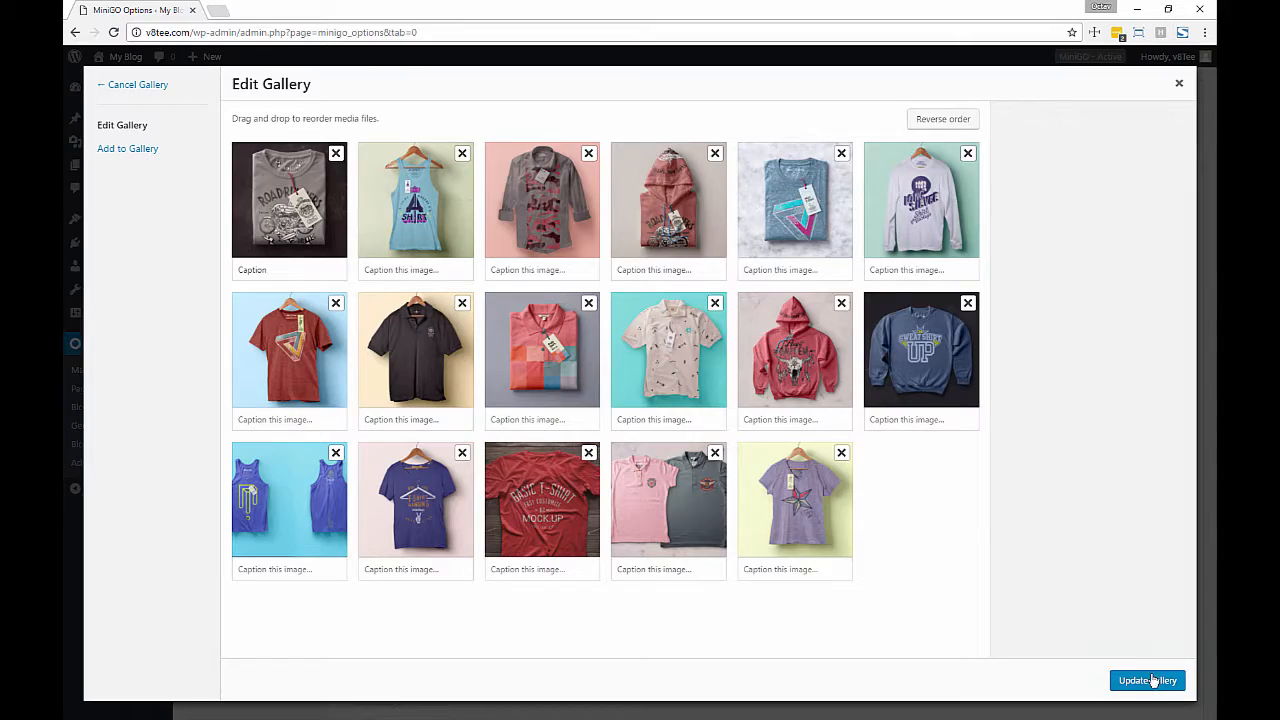
click(1148, 681)
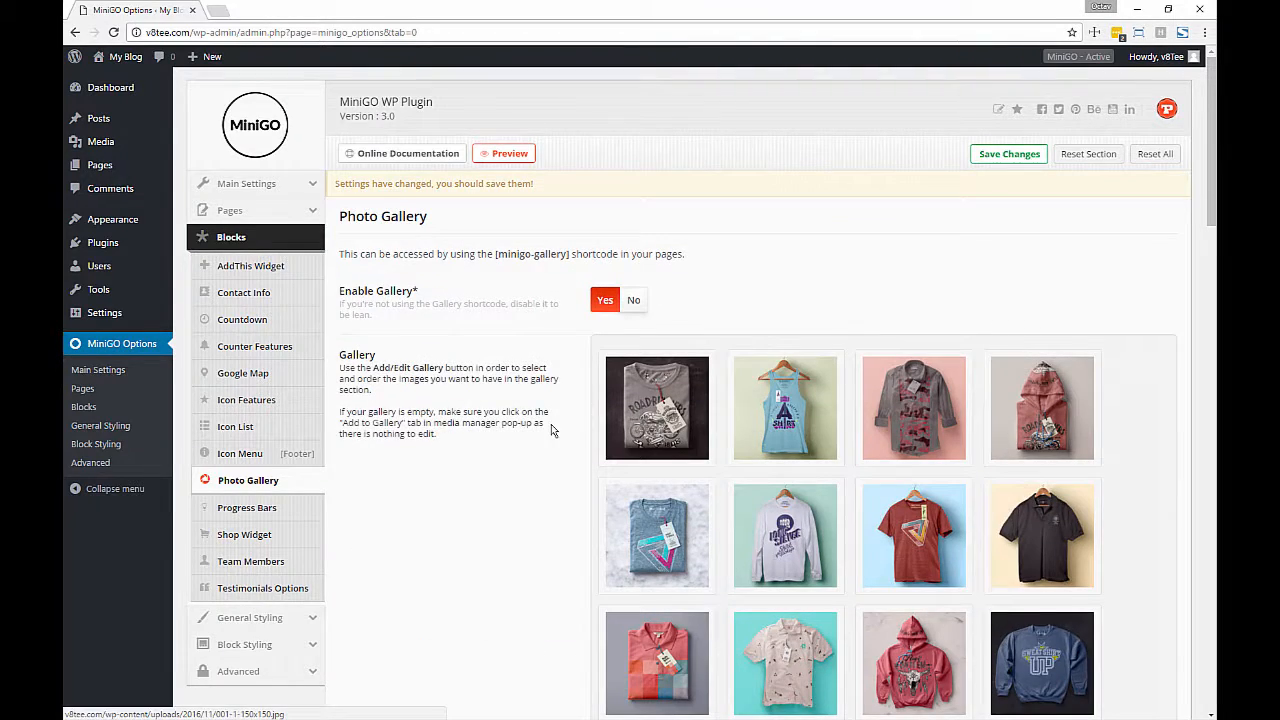
Step: Look over the images inserted in the Photo Gallery block and save the changes
scroll(551, 428, down, 3)
scroll(551, 428, down, 2)
scroll(551, 428, up, 5)
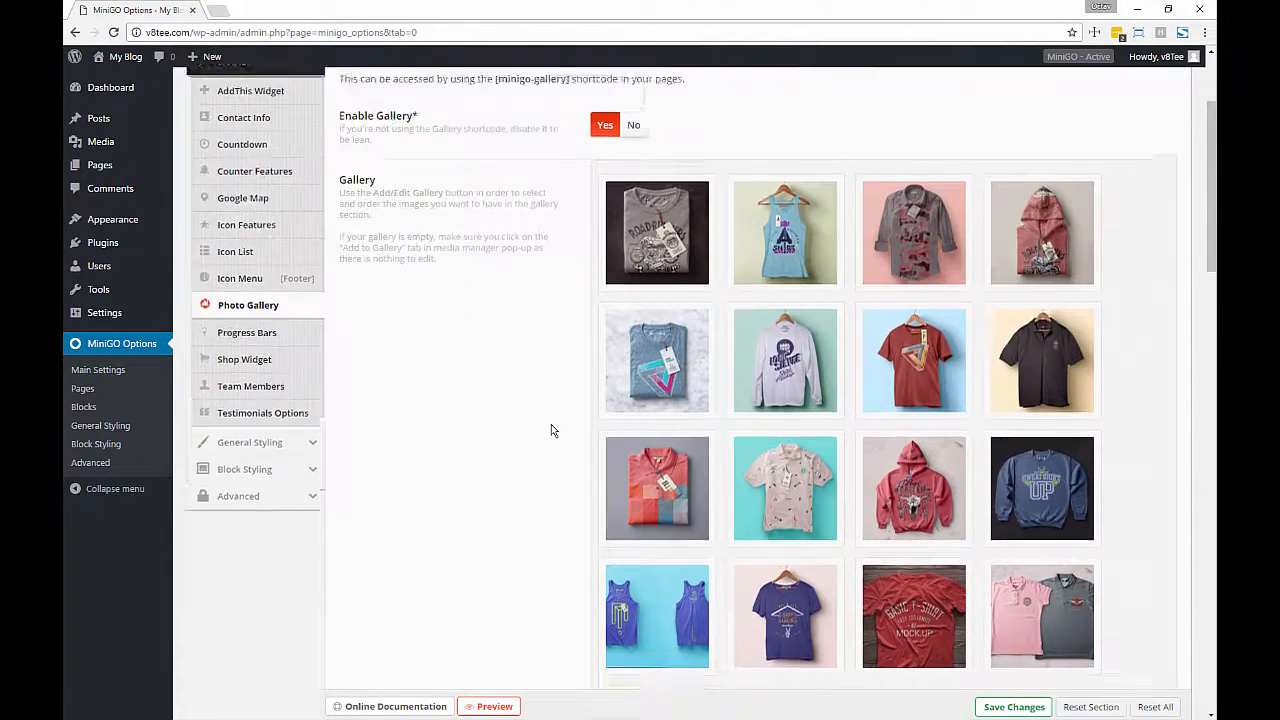
click(998, 156)
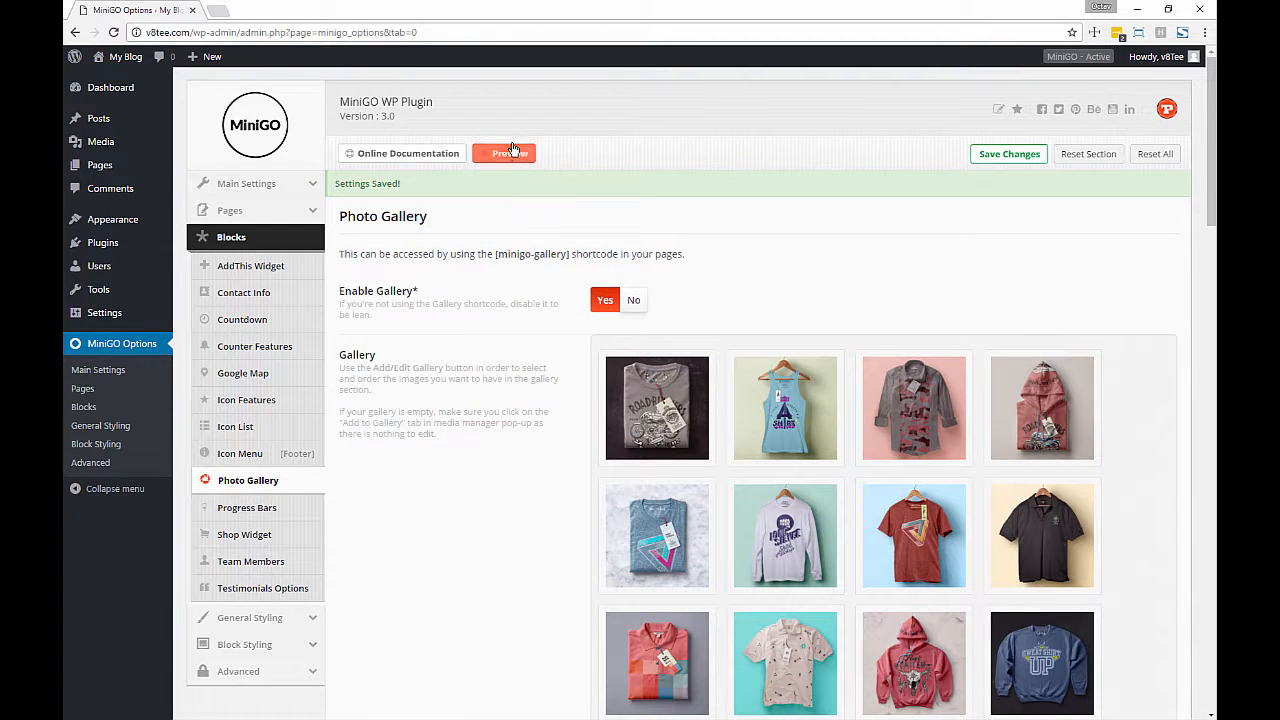
Step: Preview the site, browse the gallery on the Sneek Peek page with an enlarged image, and return to the Photo Gallery options
click(507, 155)
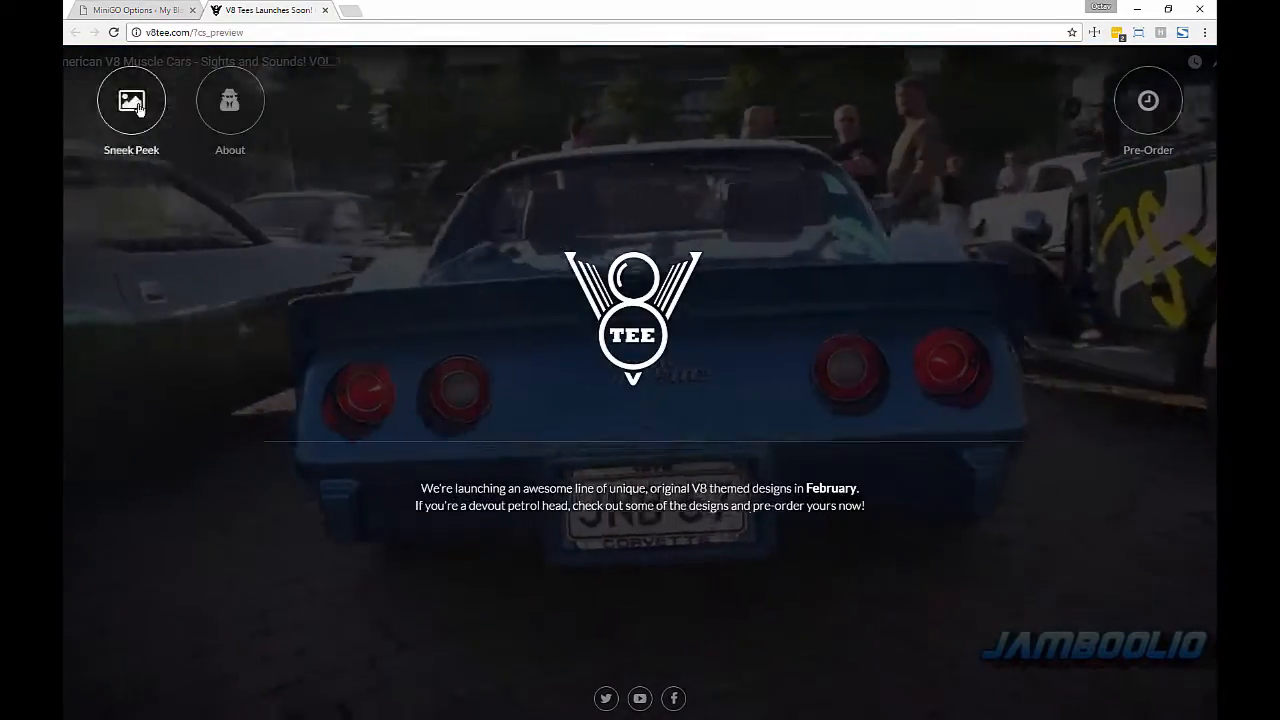
click(131, 100)
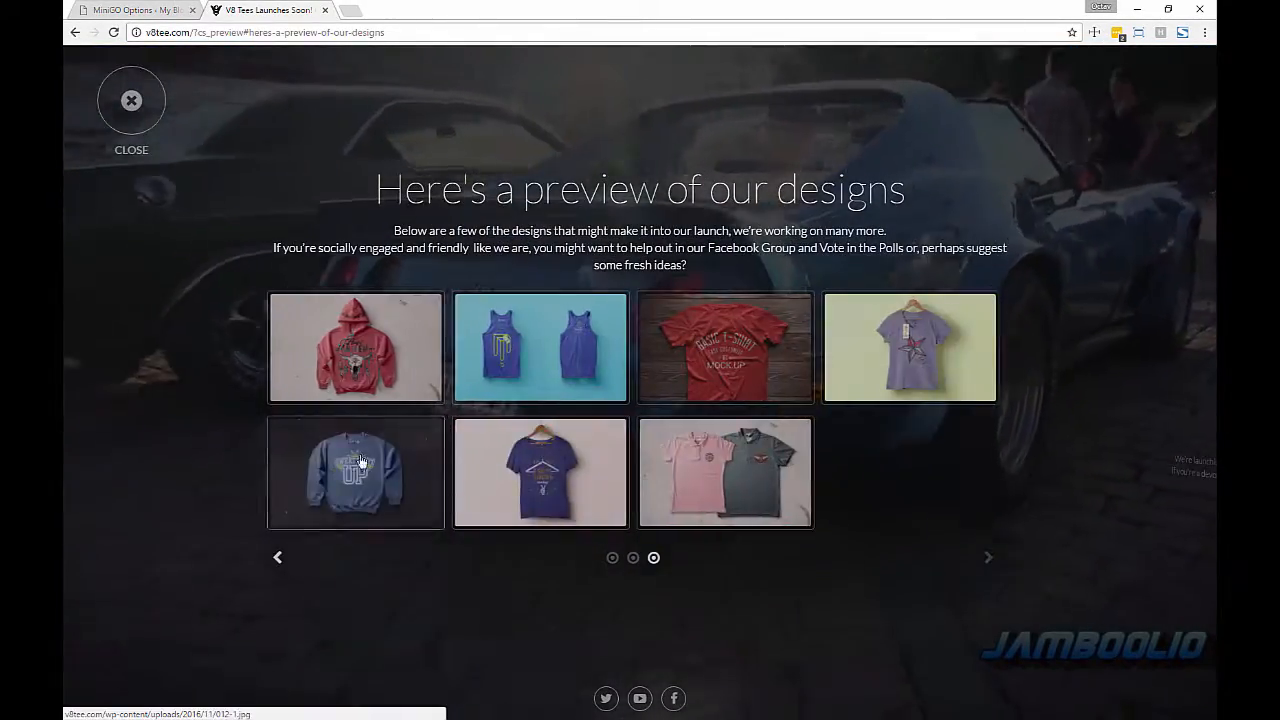
click(598, 487)
click(1171, 246)
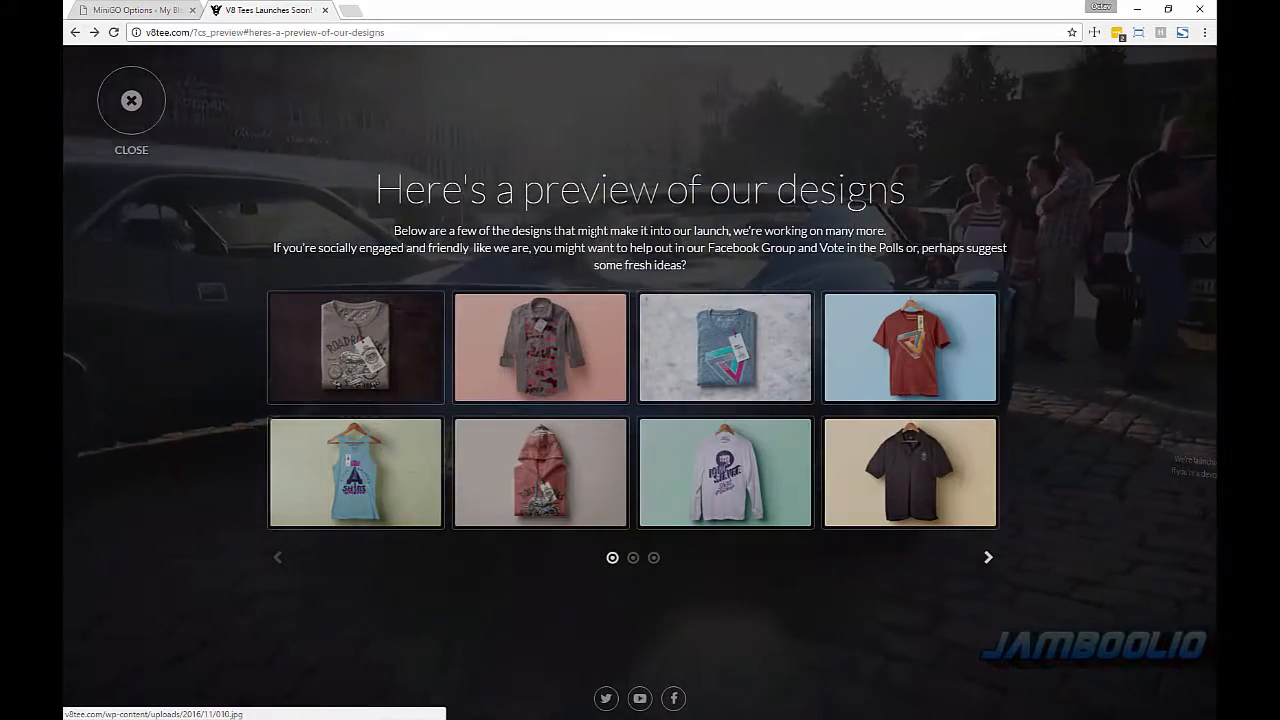
click(135, 10)
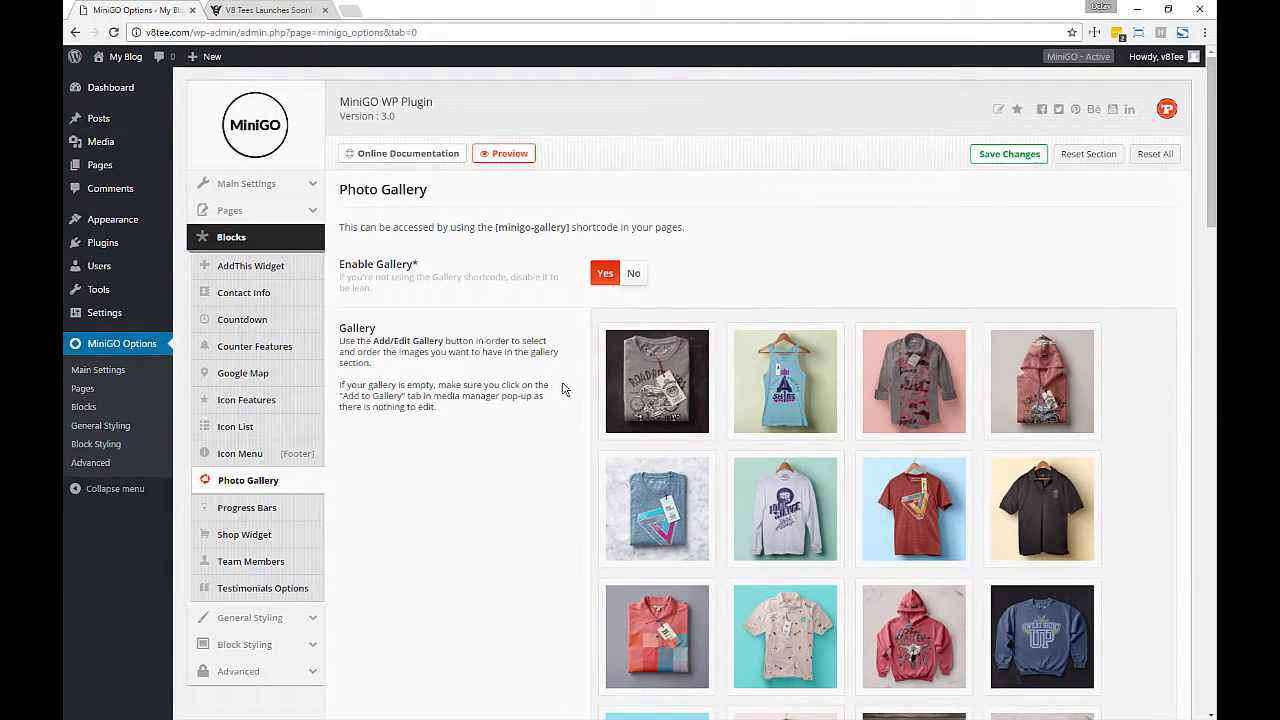
Step: Set the gallery's item columns to 2 and its number of items to scroll to 2
scroll(514, 390, down, 8)
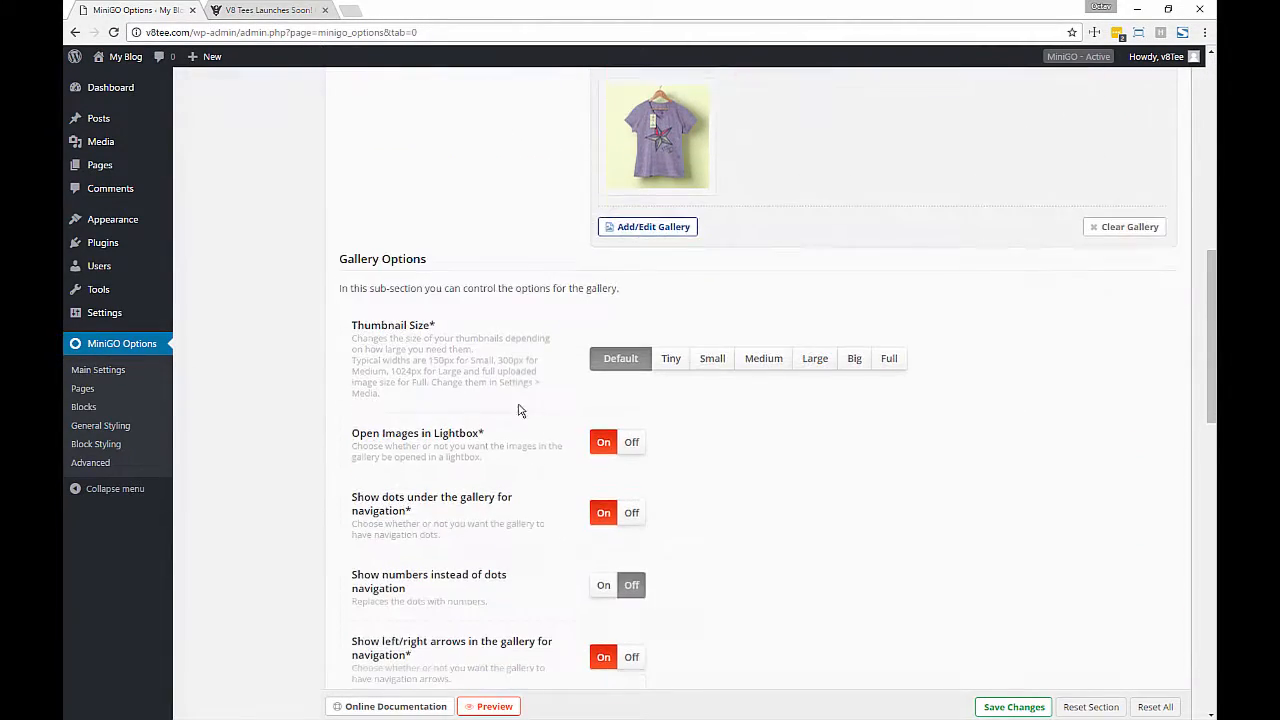
scroll(560, 400, down, 2)
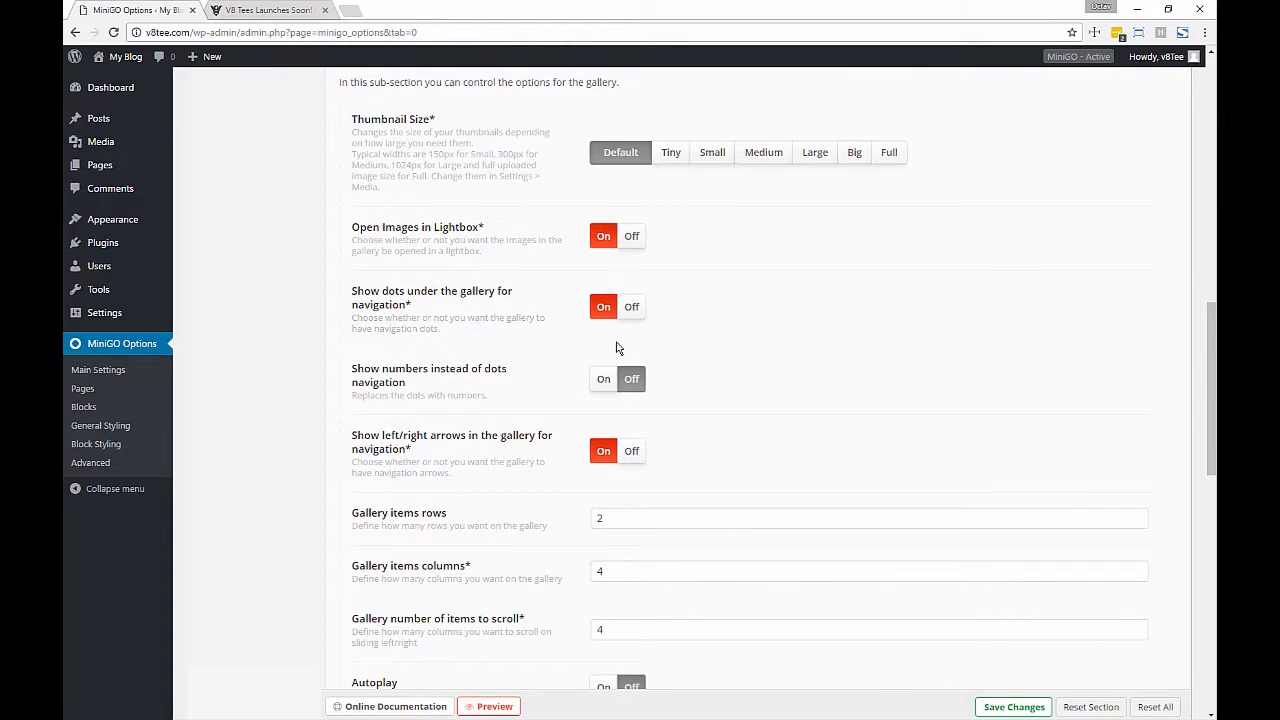
scroll(620, 370, down, 1)
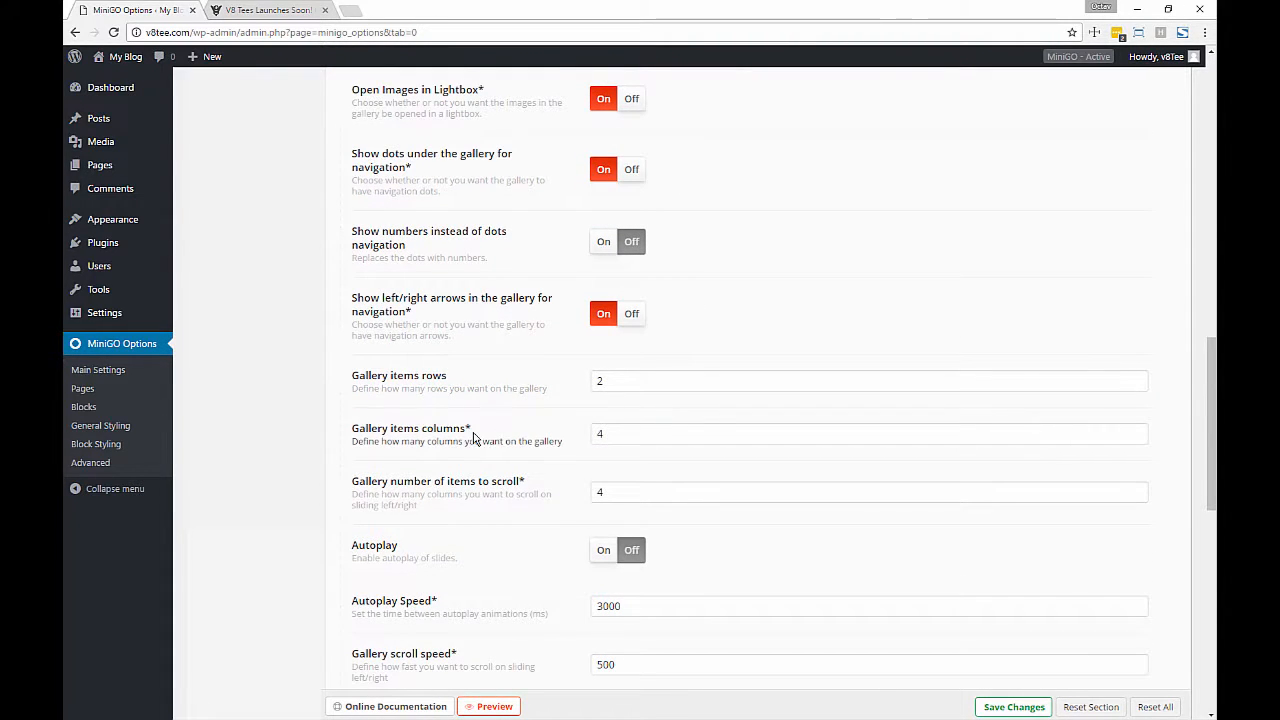
click(637, 500)
key(BackSpace)
text(2)
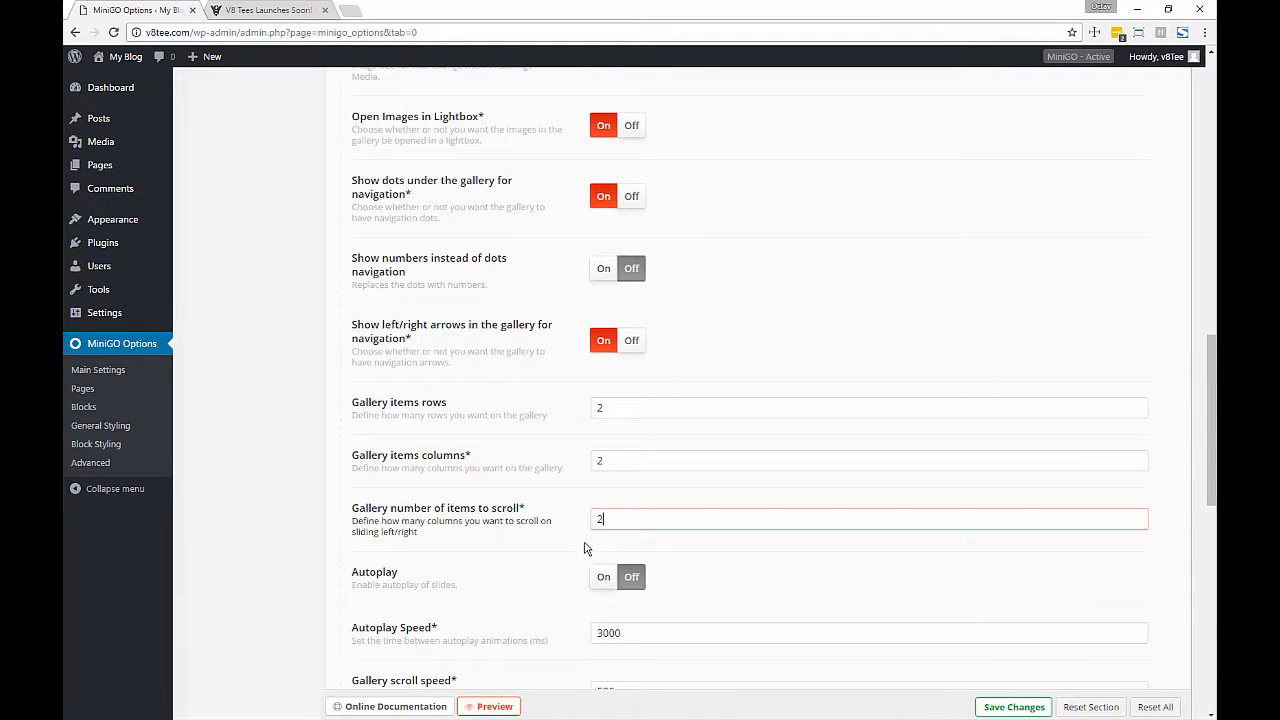
Step: Turn on Autoplay and Infinite Slide for the gallery
scroll(570, 540, down, 1)
click(604, 440)
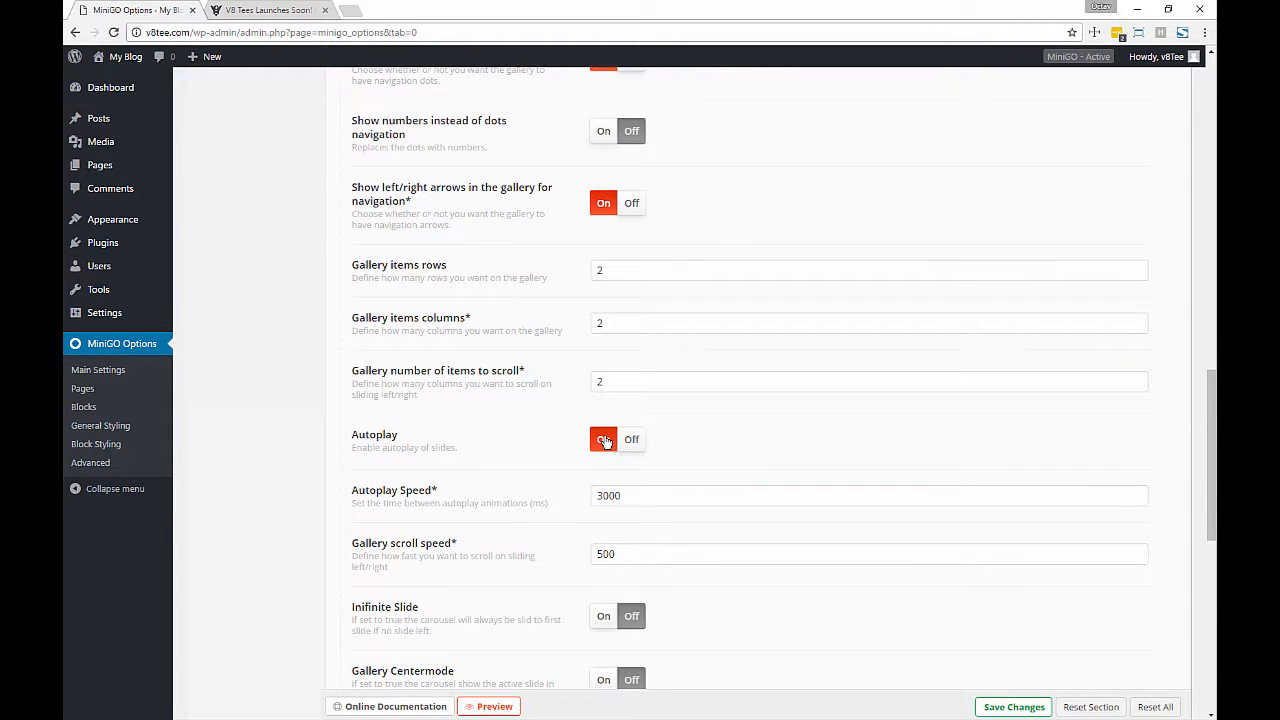
scroll(701, 461, down, 2)
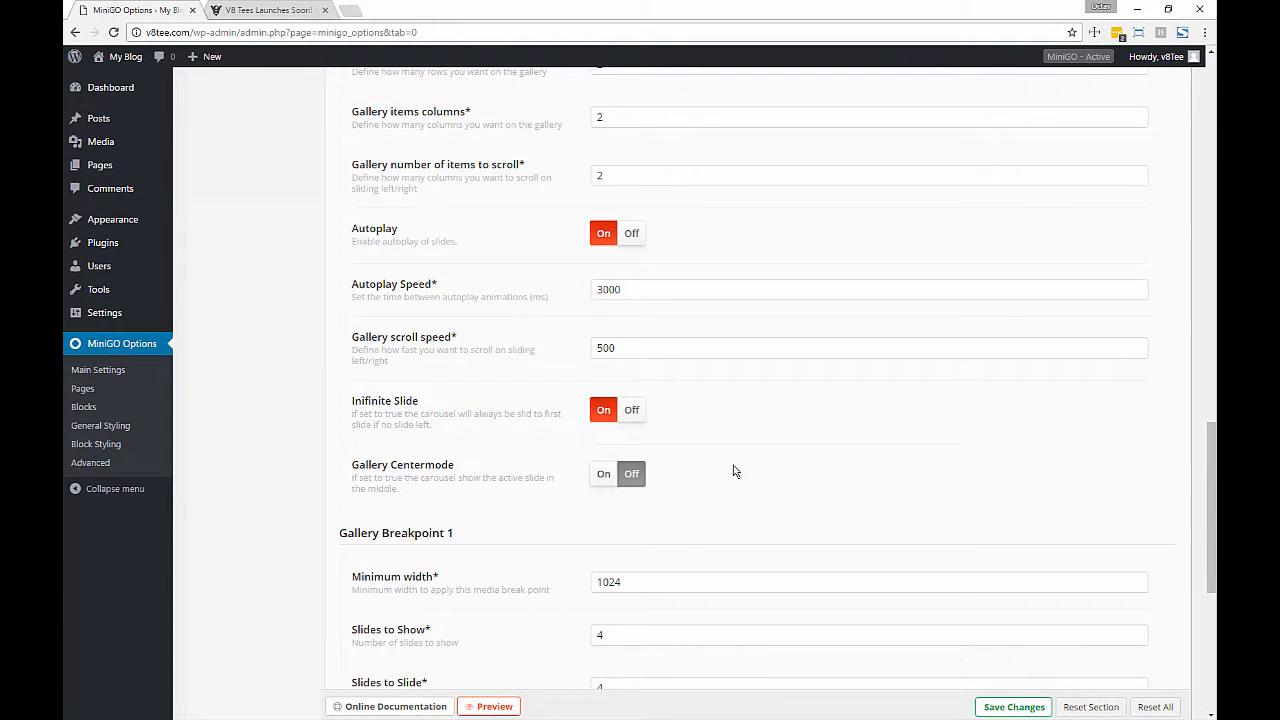
scroll(720, 471, down, 2)
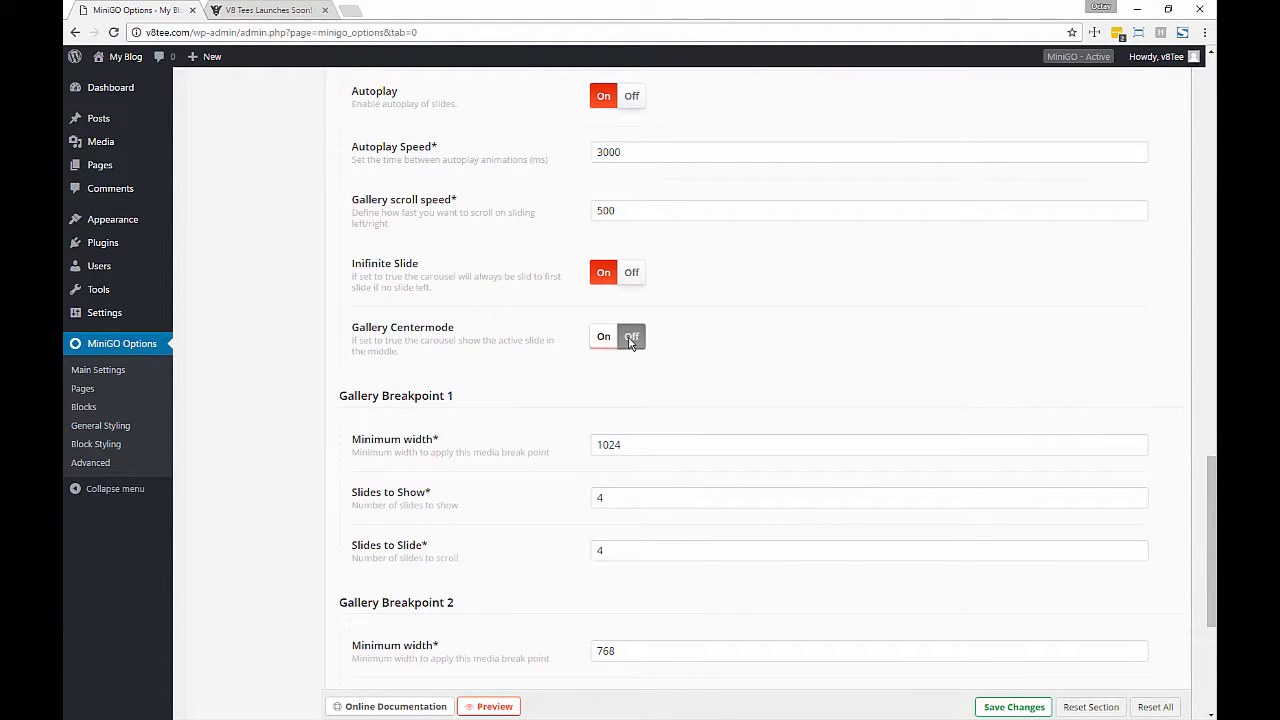
Step: Set both the slides to show and the slides to scroll to 1 for Gallery Breakpoints 1, 2 and 3
scroll(629, 395, down, 2)
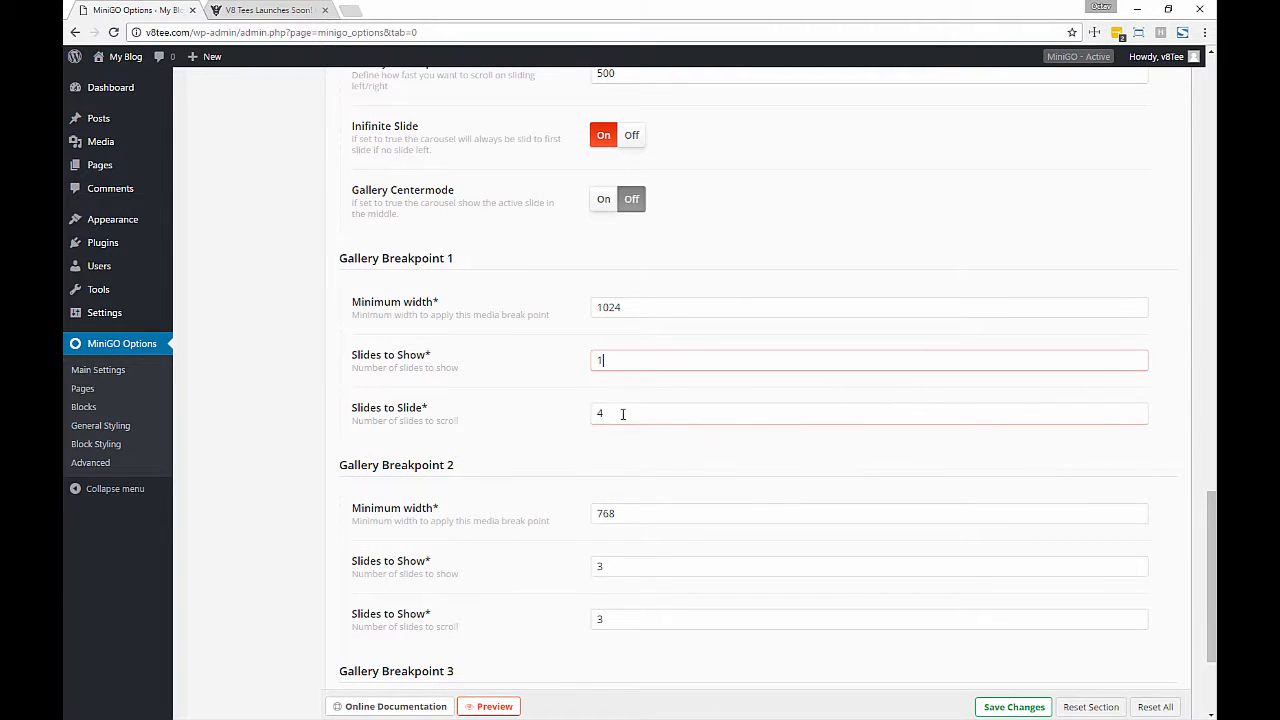
scroll(600, 471, down, 2)
click(597, 483)
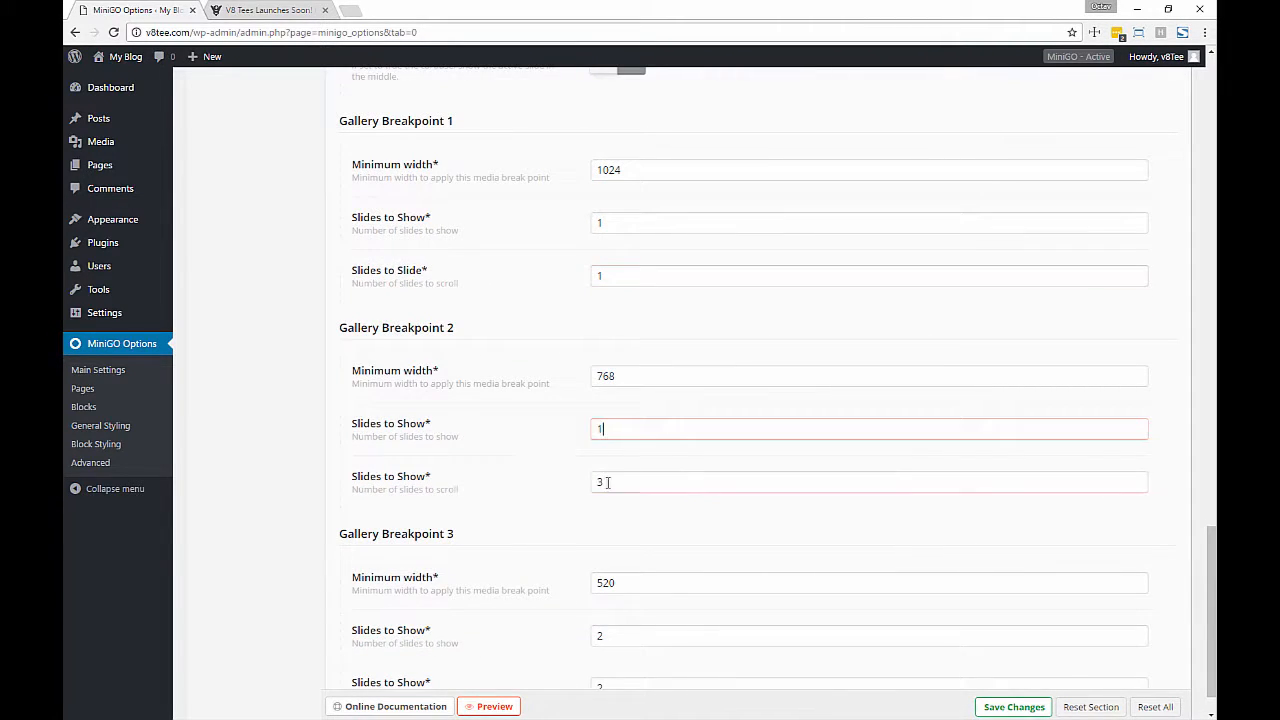
scroll(612, 525, down, 1)
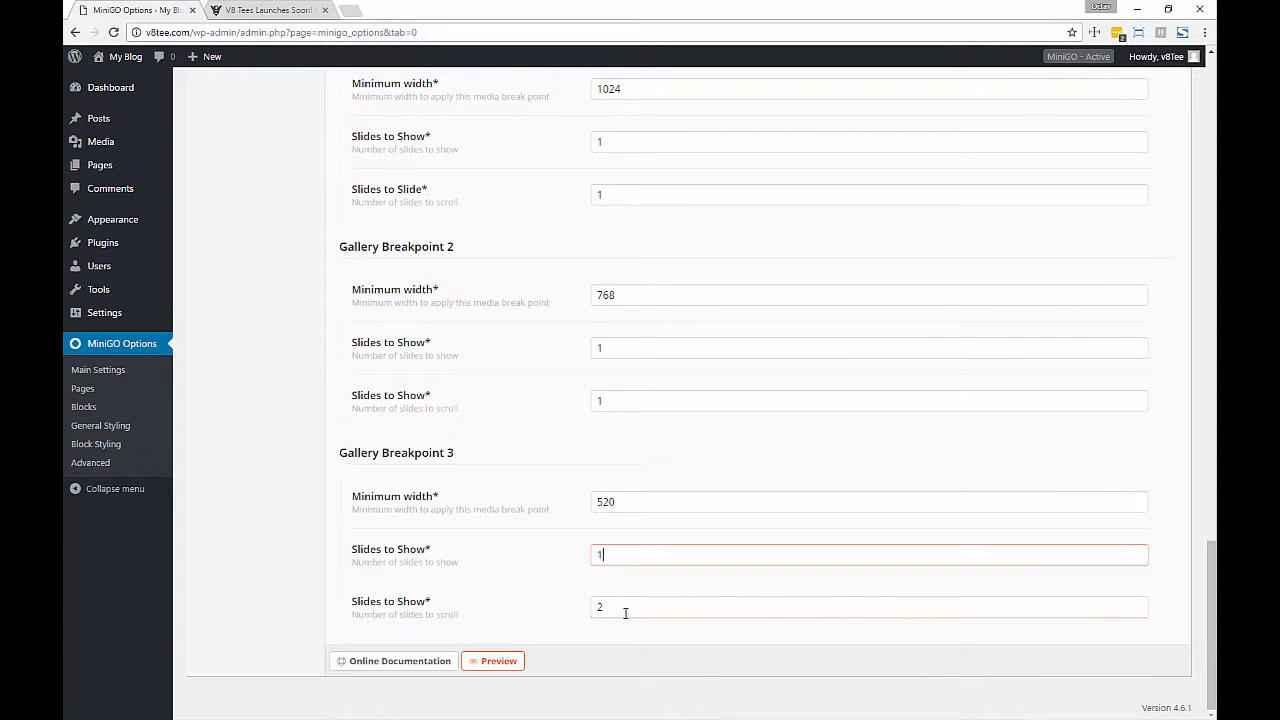
Step: Set the gallery's thumbnail size to Large, save the changes and check the gallery in the site preview
scroll(623, 612, up, 12)
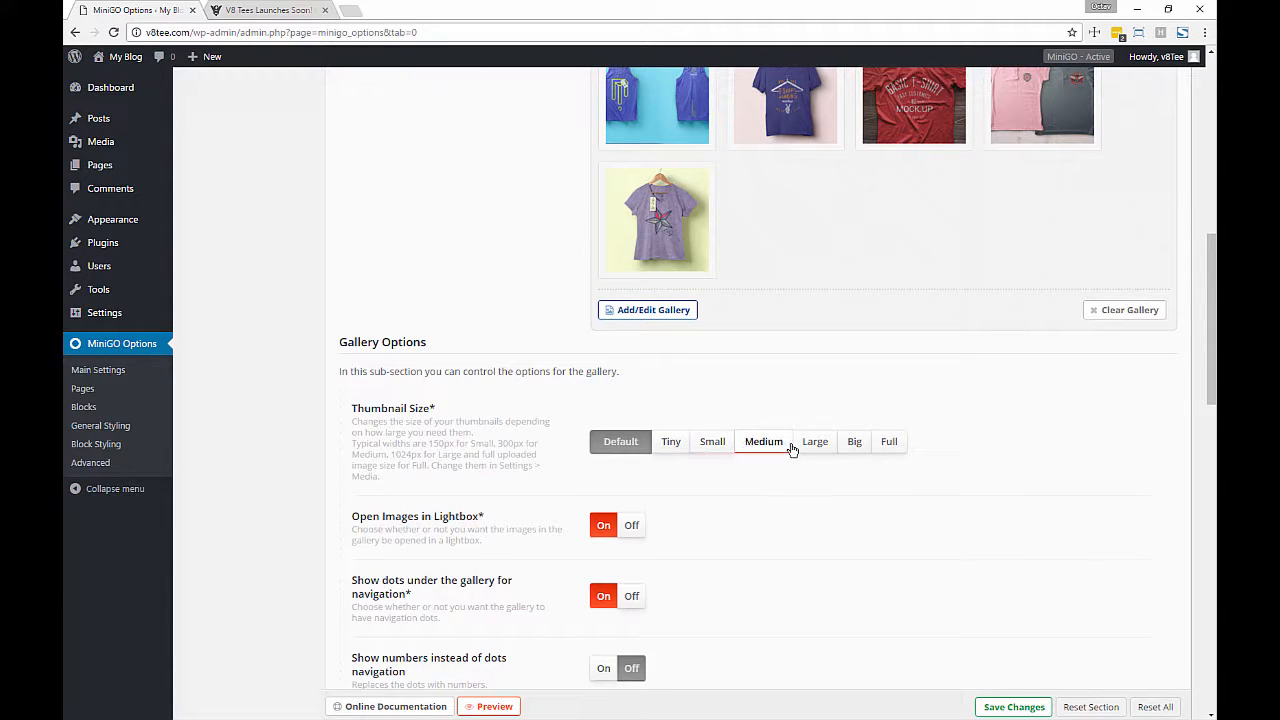
click(1012, 710)
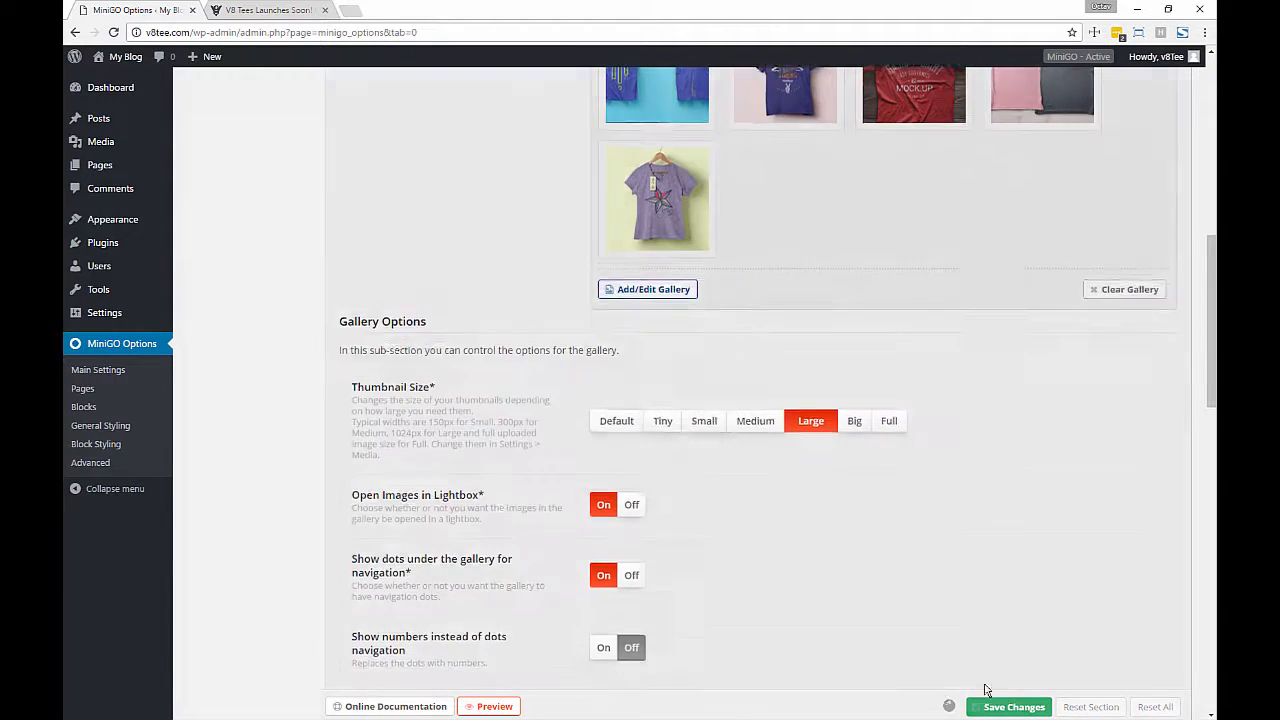
click(268, 12)
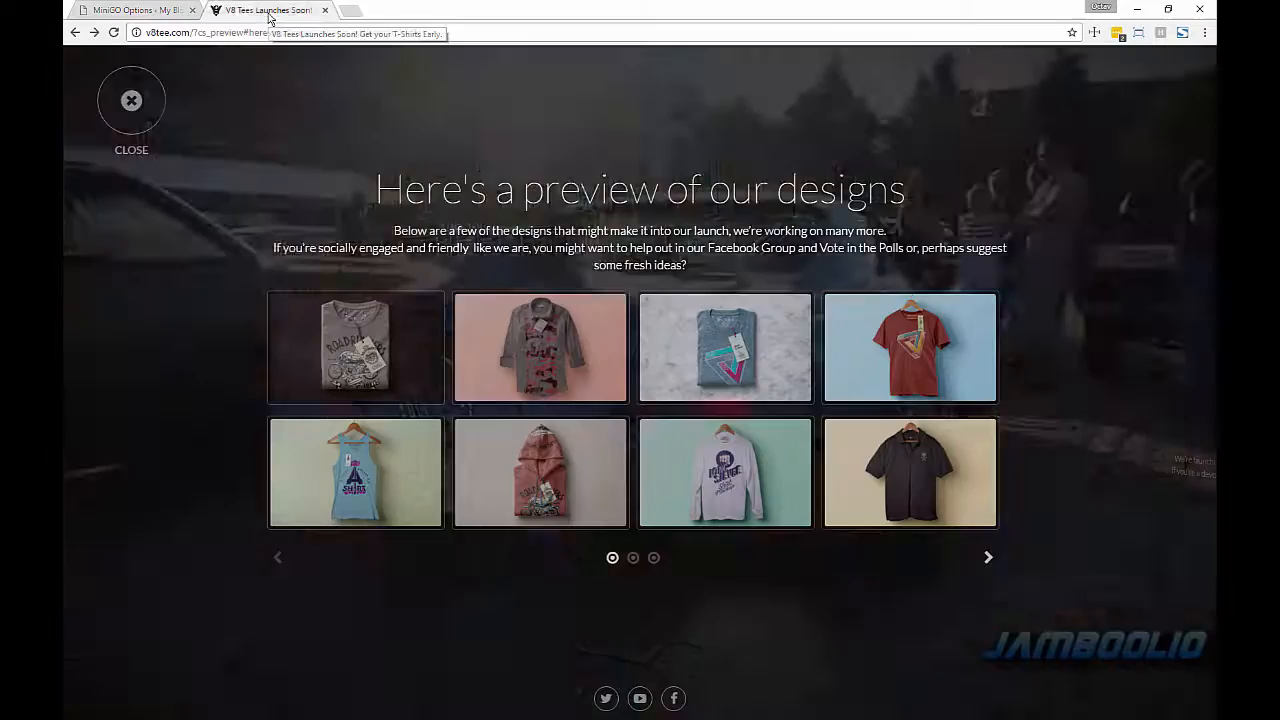
key(F5)
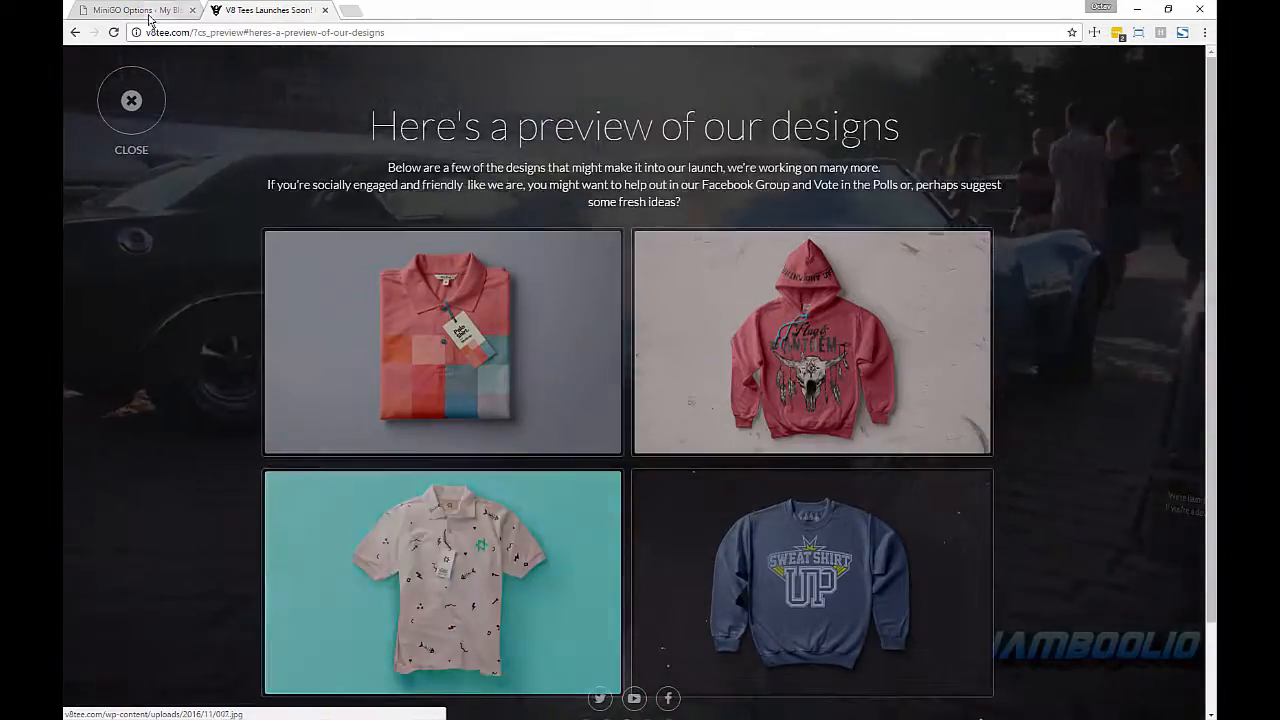
click(150, 12)
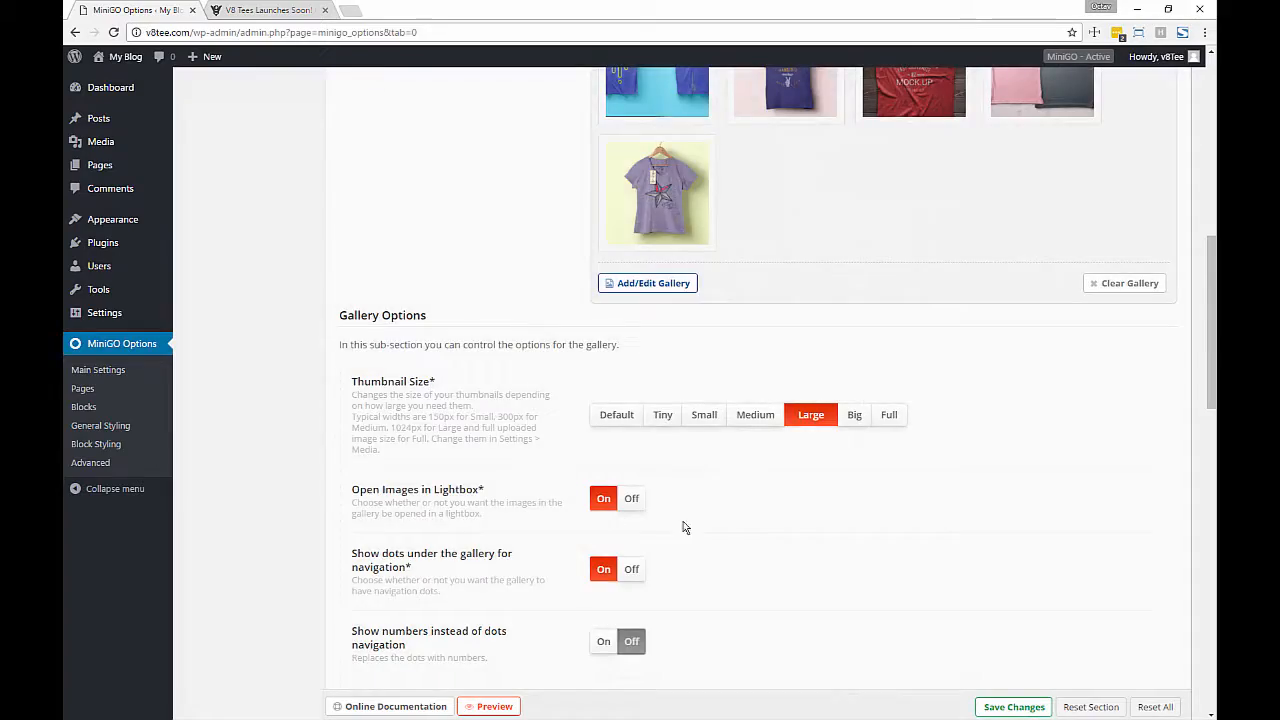
Step: Set the gallery's item rows to 1, save the changes and check the sliding gallery in the reloaded preview
scroll(660, 518, down, 5)
scroll(976, 269, up, 5)
click(1008, 706)
click(265, 10)
key(F5)
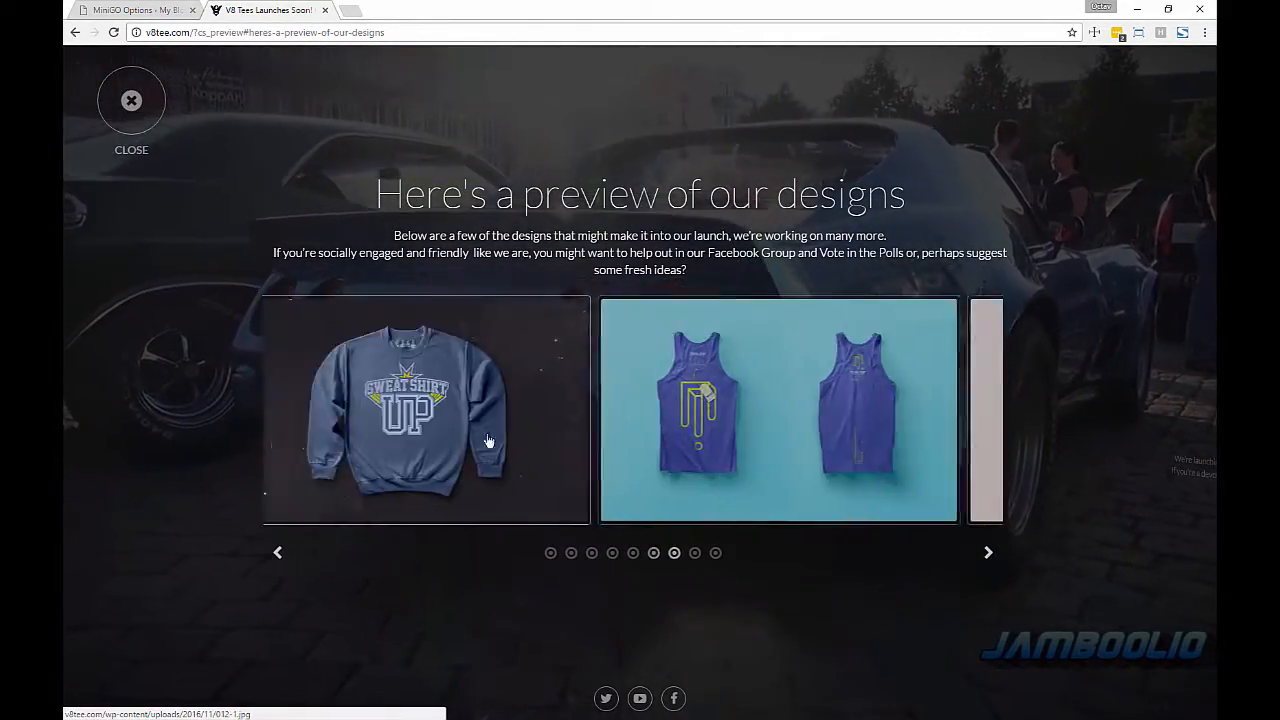
click(115, 9)
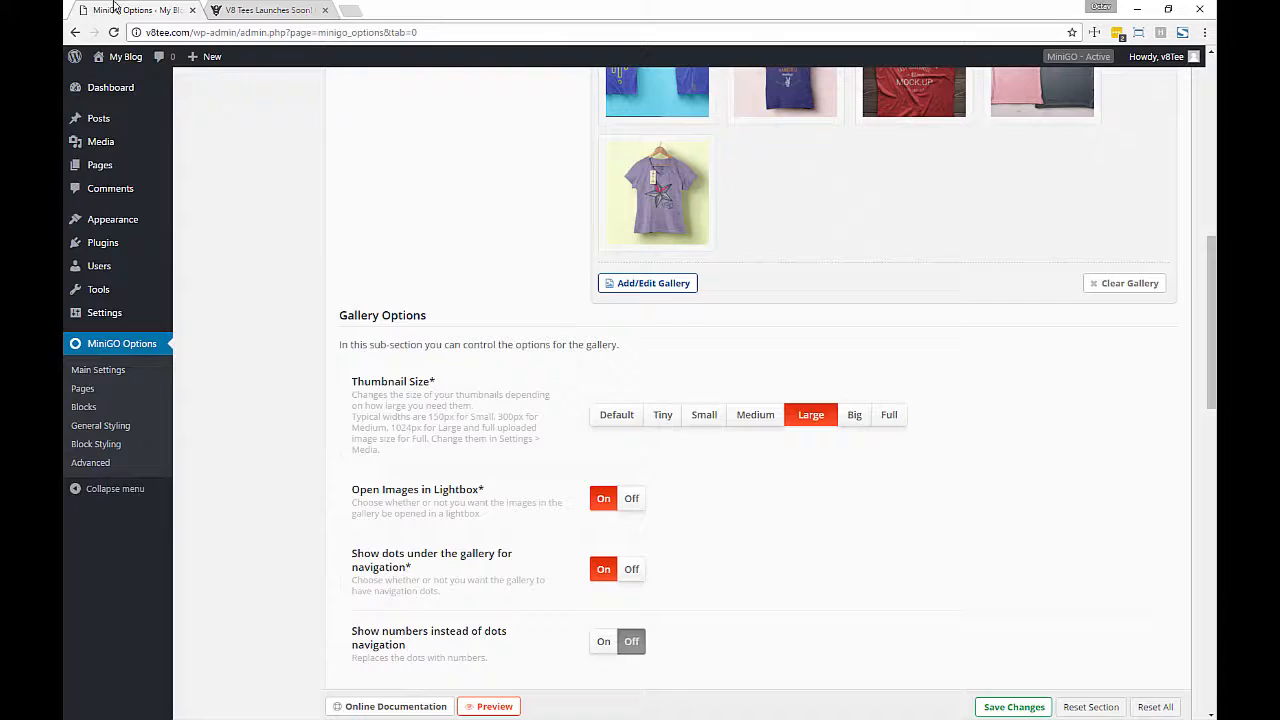
Step: Turn off the gallery's left/right navigation arrows, save the changes and check the gallery in the site preview
scroll(555, 465, down, 3)
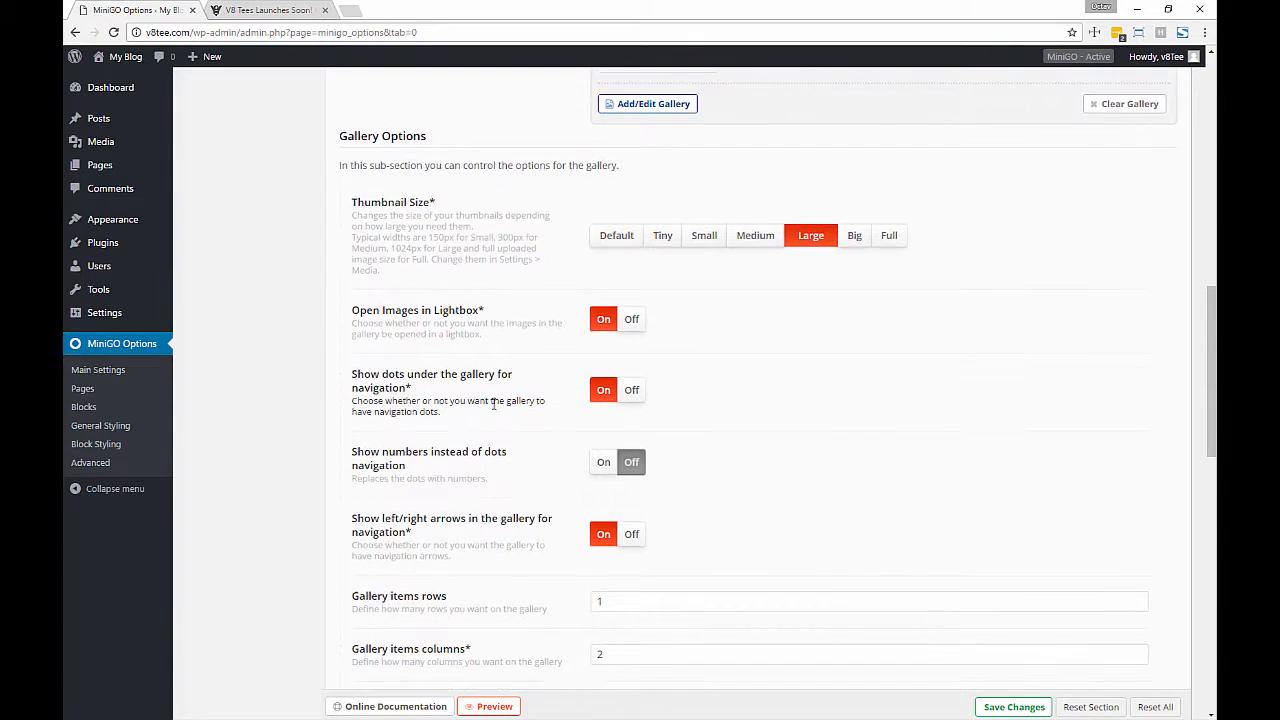
click(631, 507)
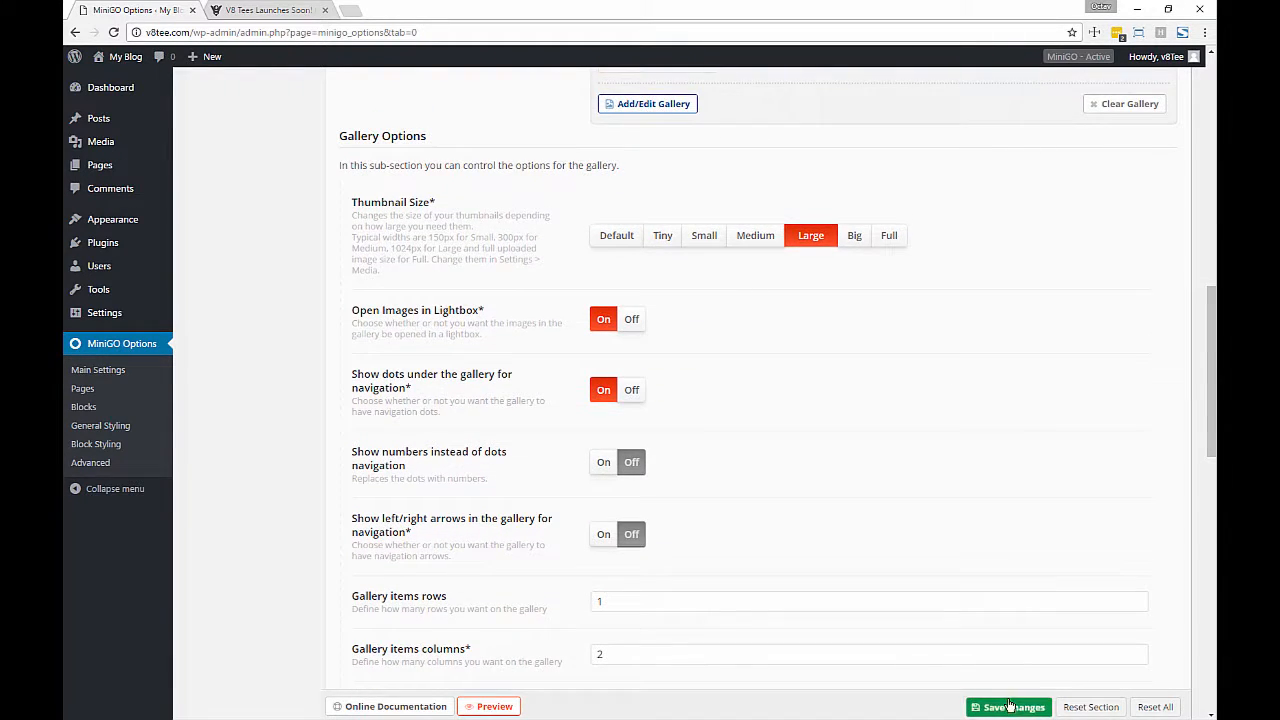
click(1010, 706)
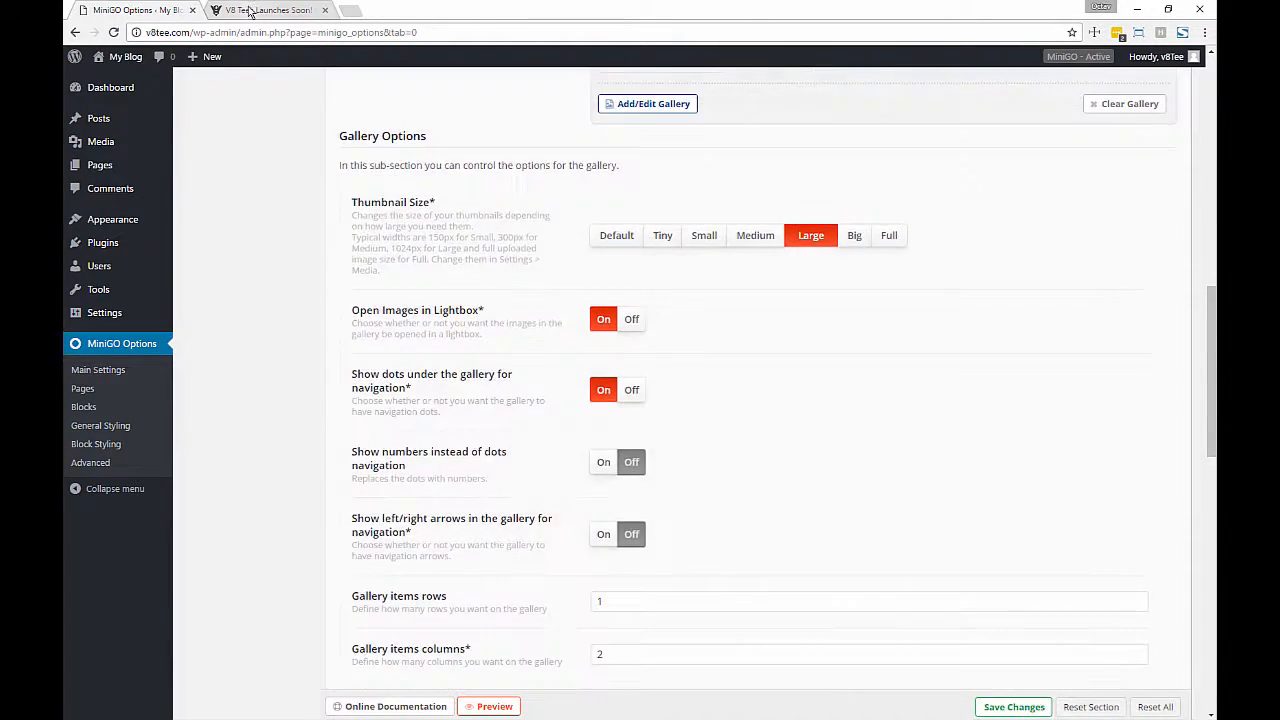
click(262, 10)
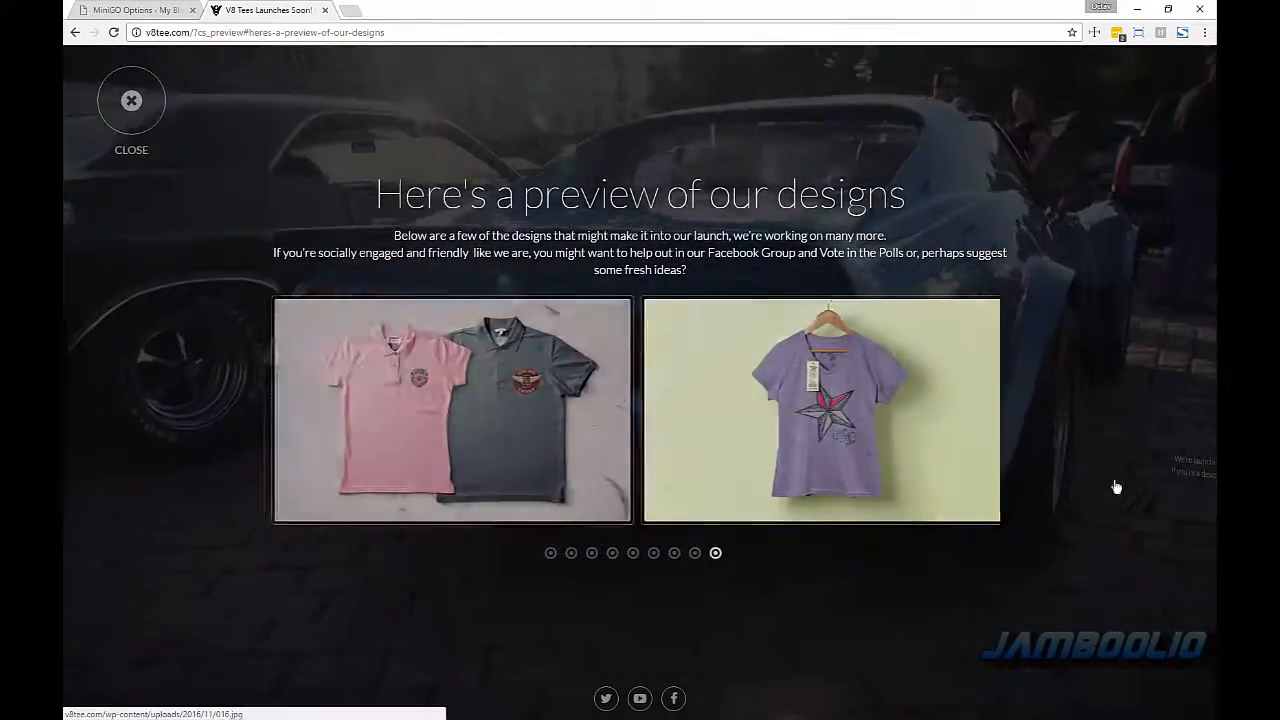
click(135, 10)
Step: Open the Team Members block and delete every team profile except the first one
scroll(533, 448, down, 5)
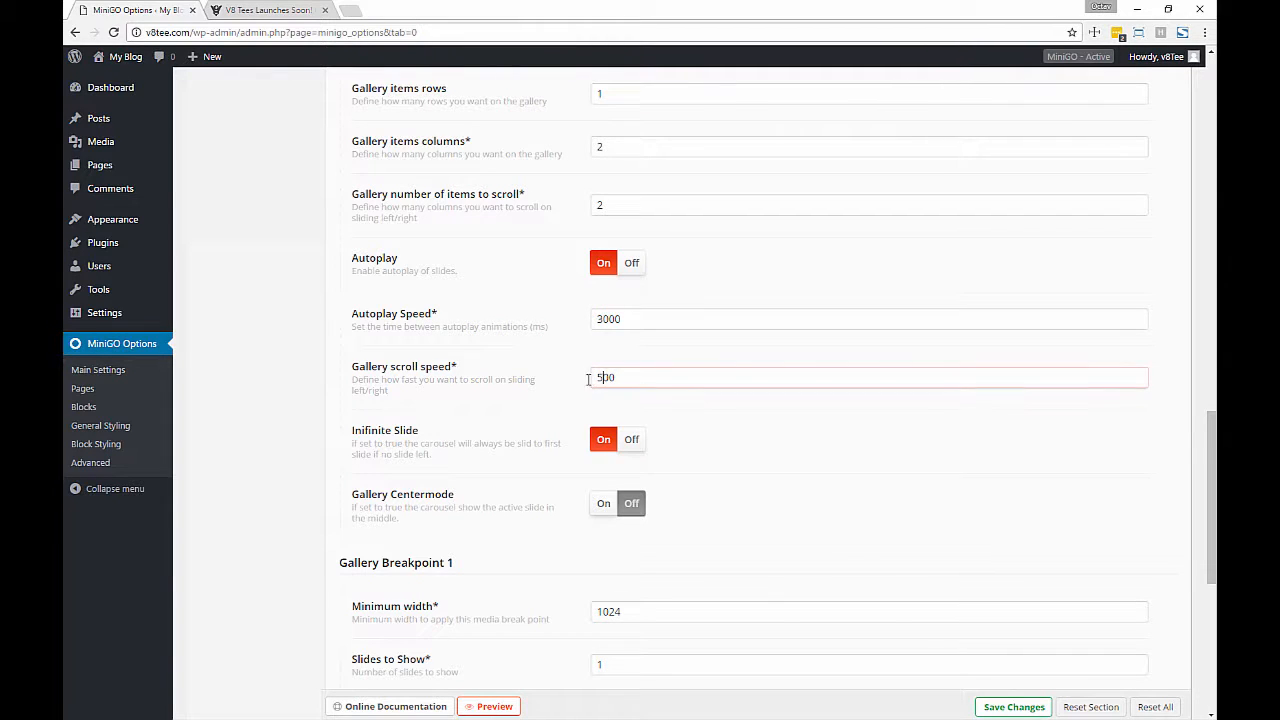
scroll(555, 525, up, 20)
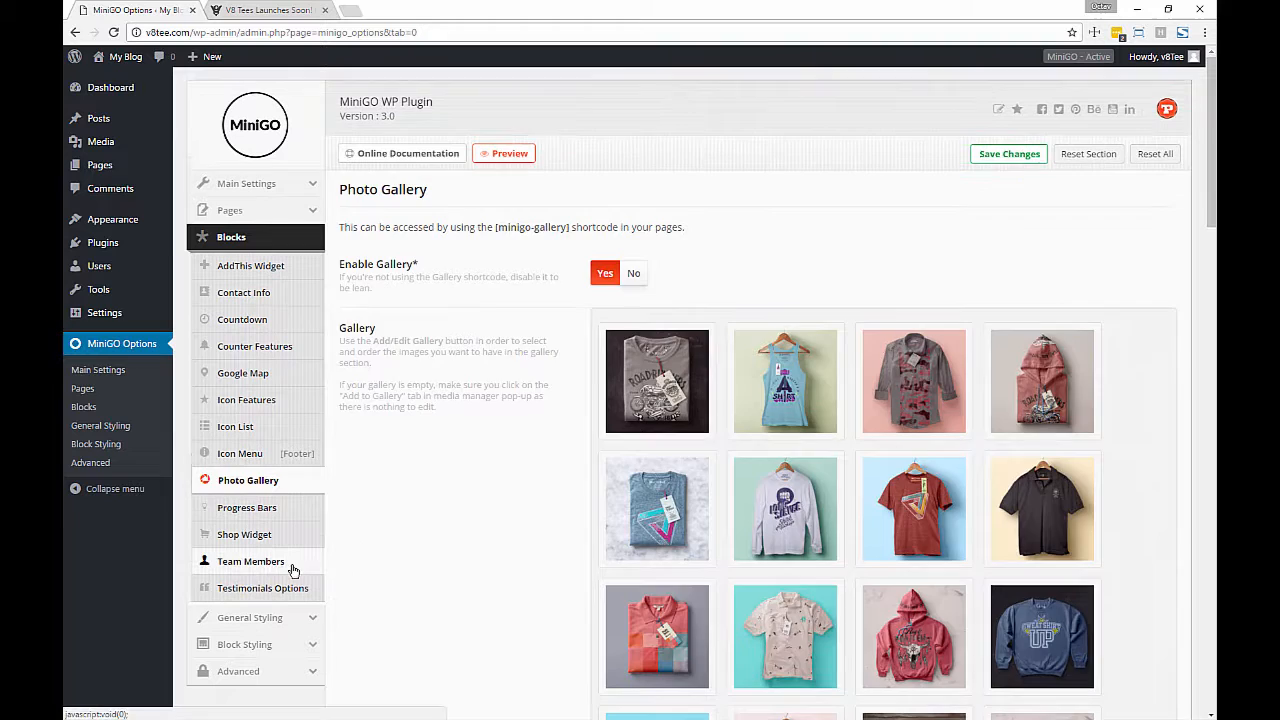
click(260, 561)
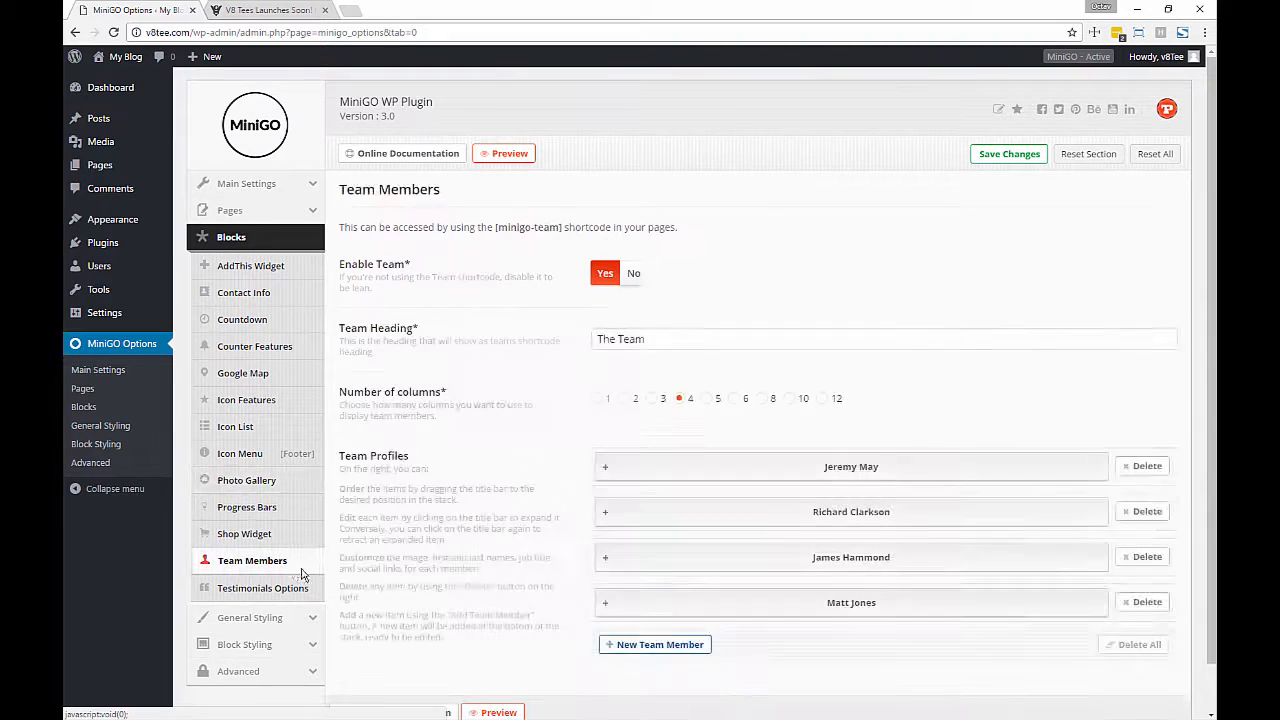
scroll(1000, 540, down, 1)
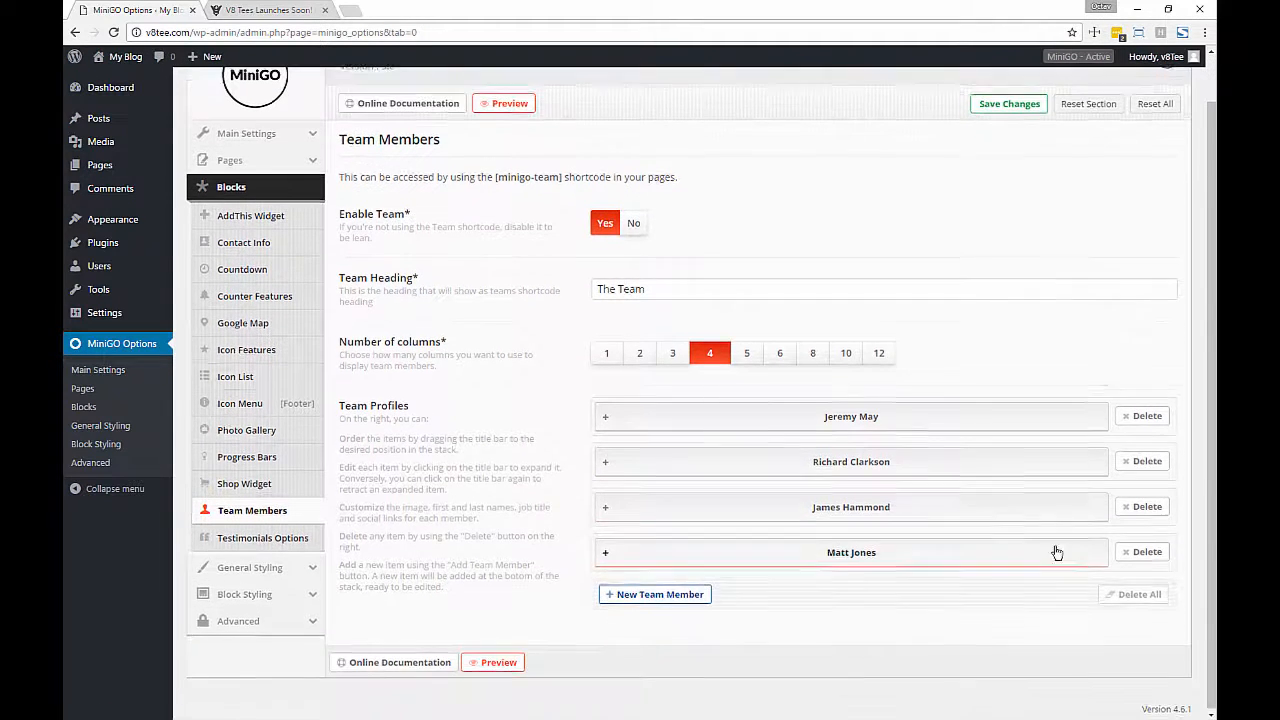
click(1153, 594)
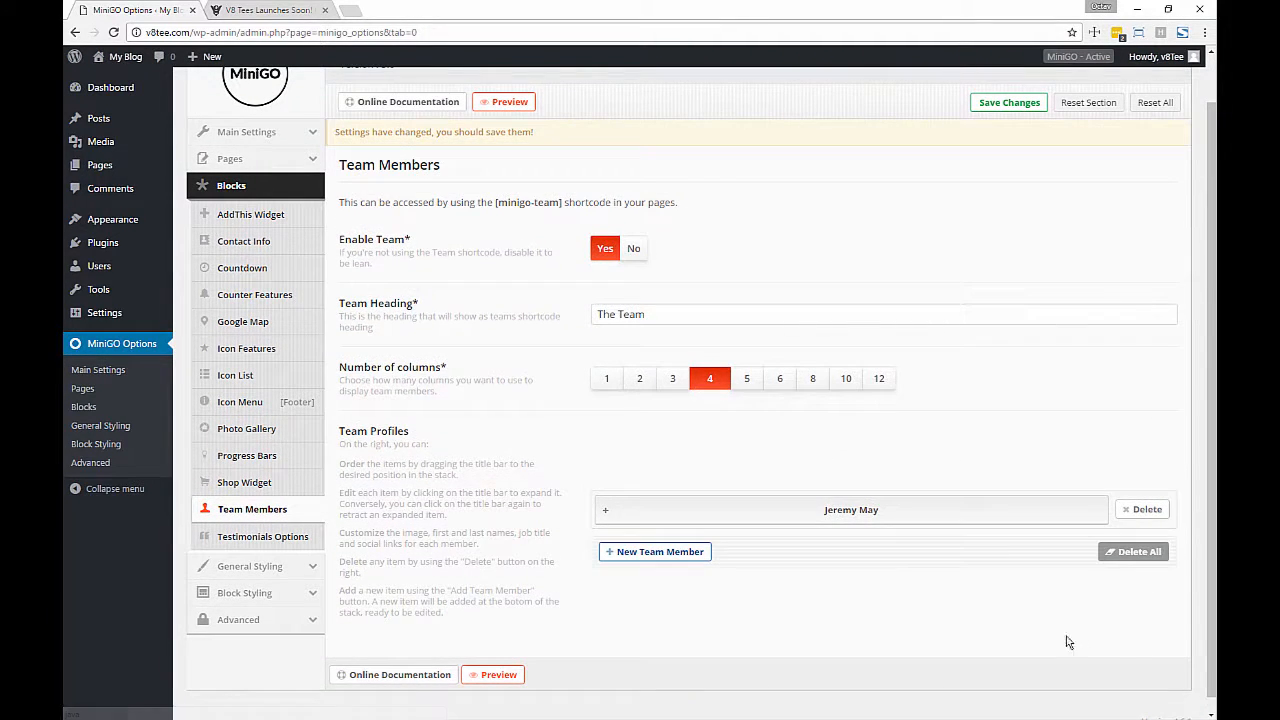
Step: Review the remaining team profile, set the number of columns to 1, save, and open the About the Designer page in the preview
click(925, 516)
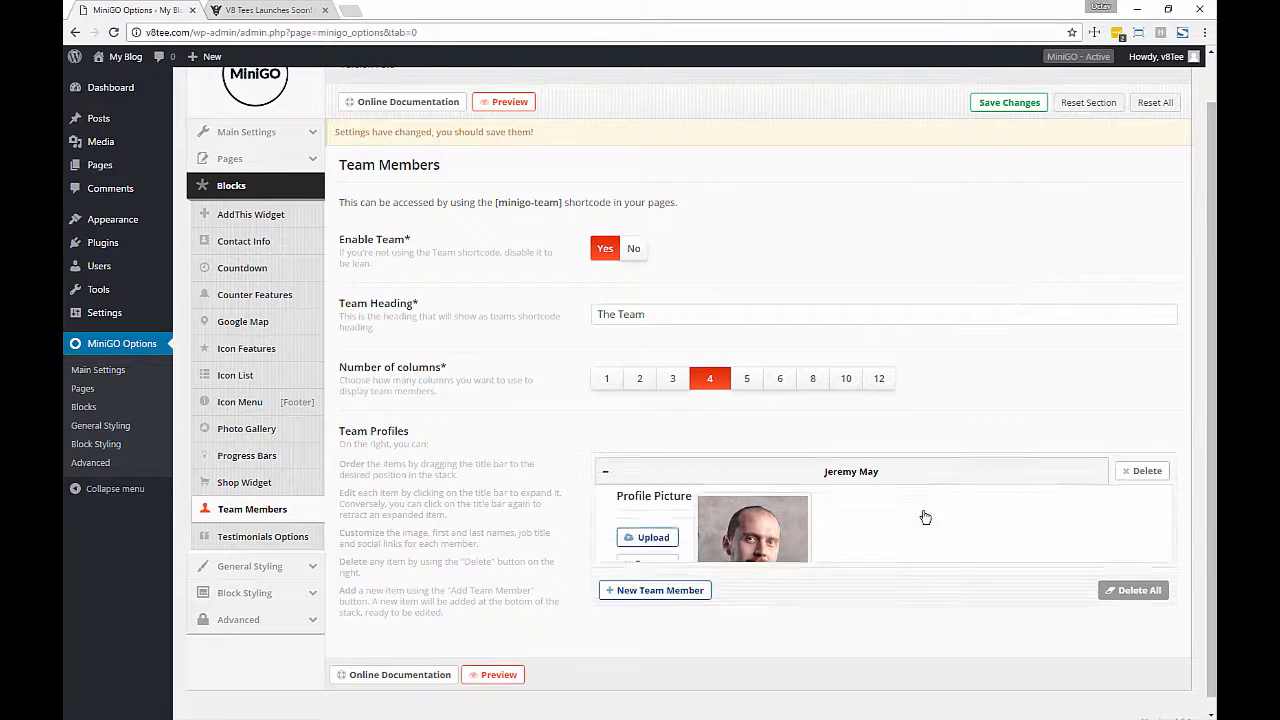
scroll(923, 505, down, 2)
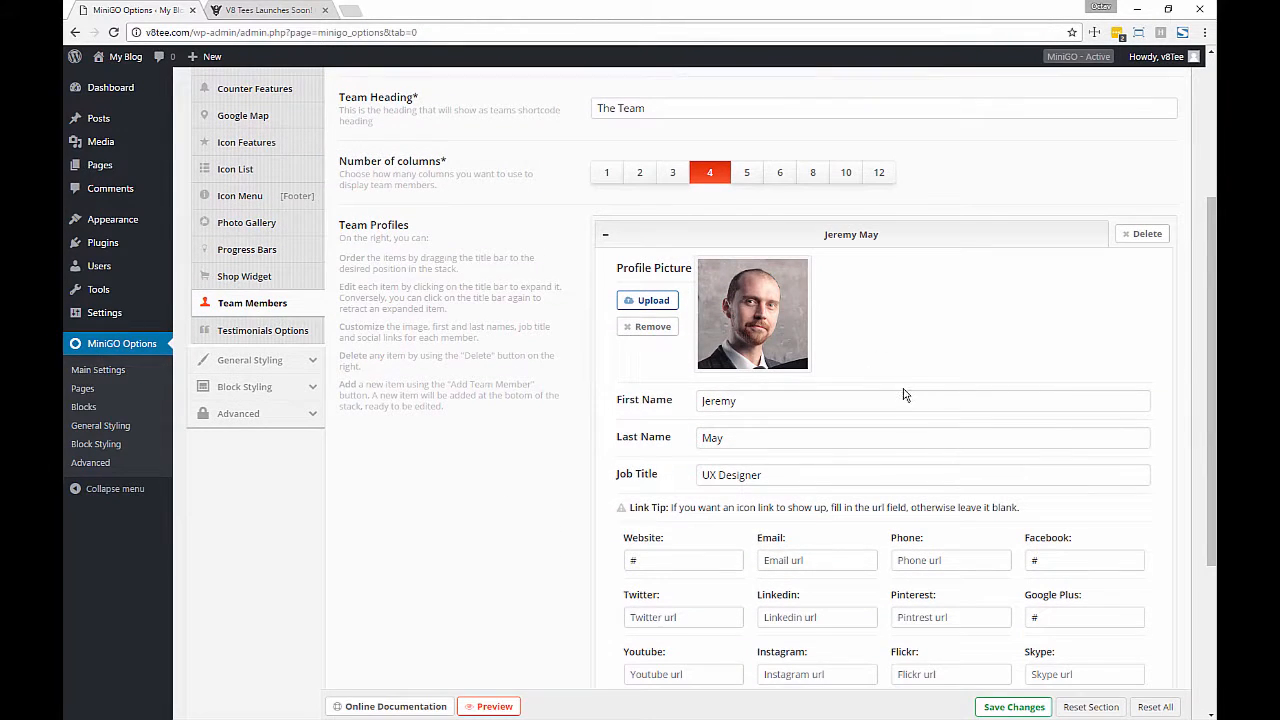
scroll(757, 466, up, 3)
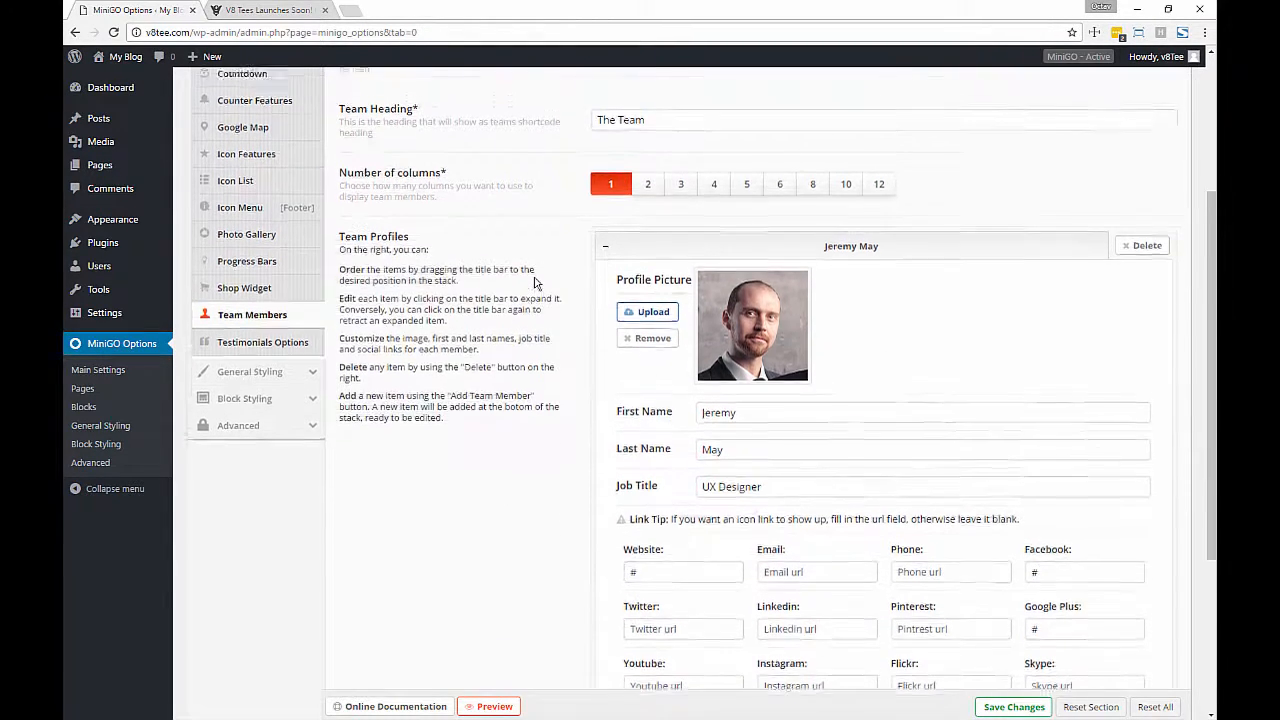
click(811, 497)
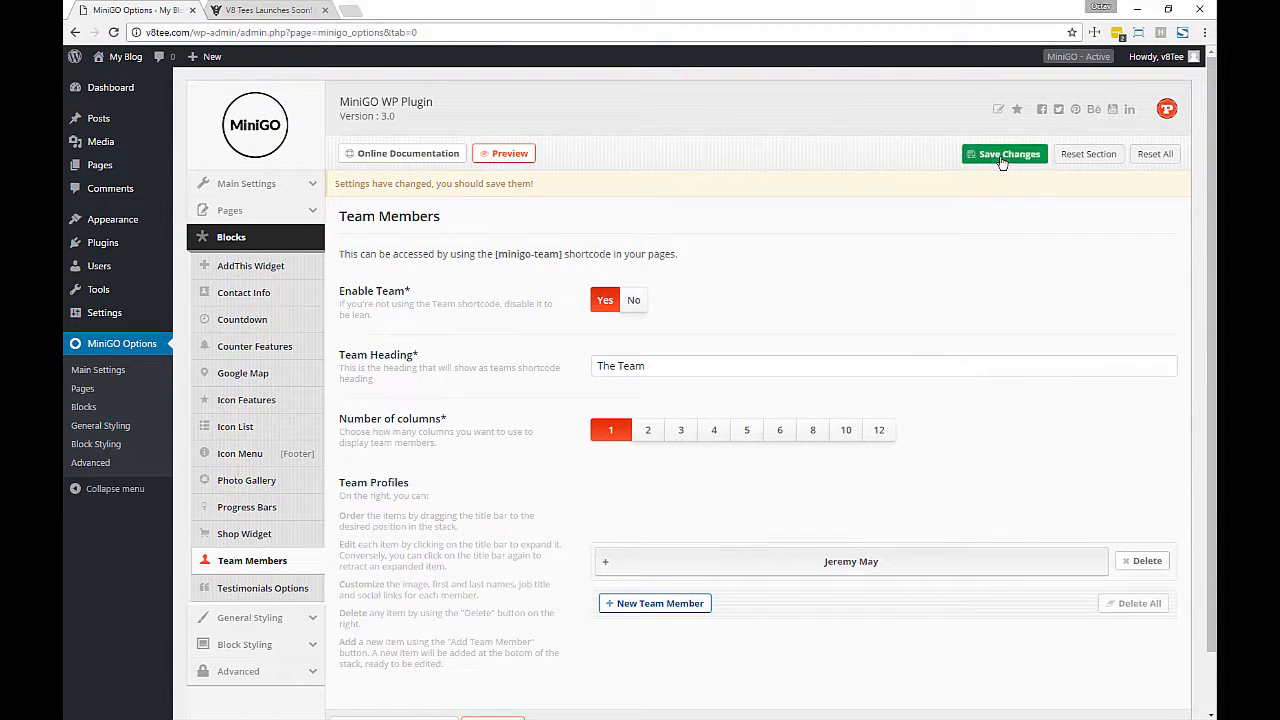
click(1005, 155)
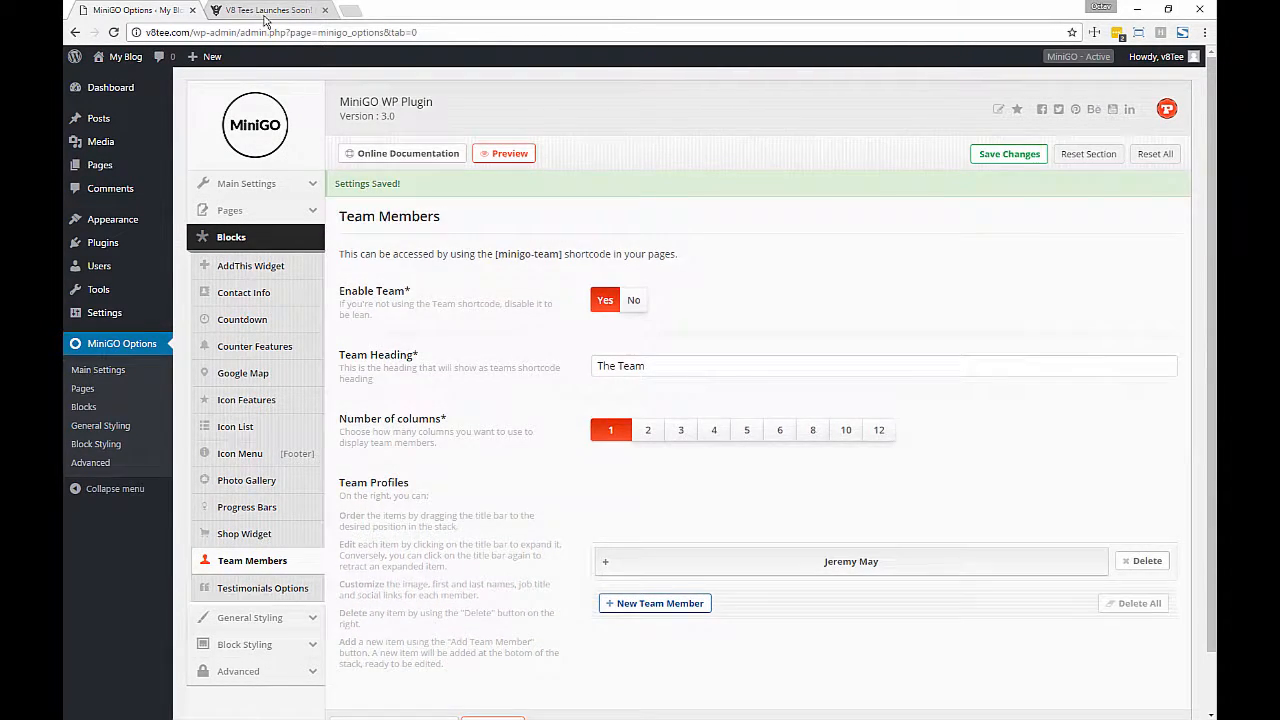
click(264, 12)
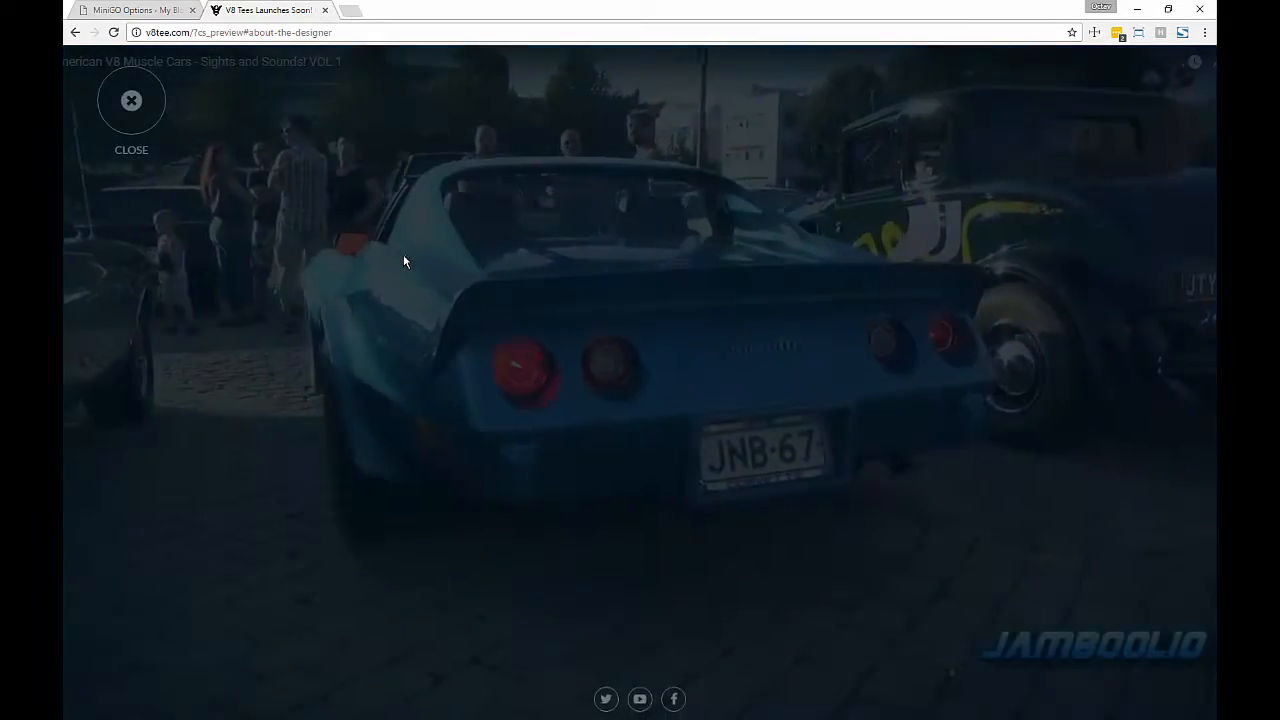